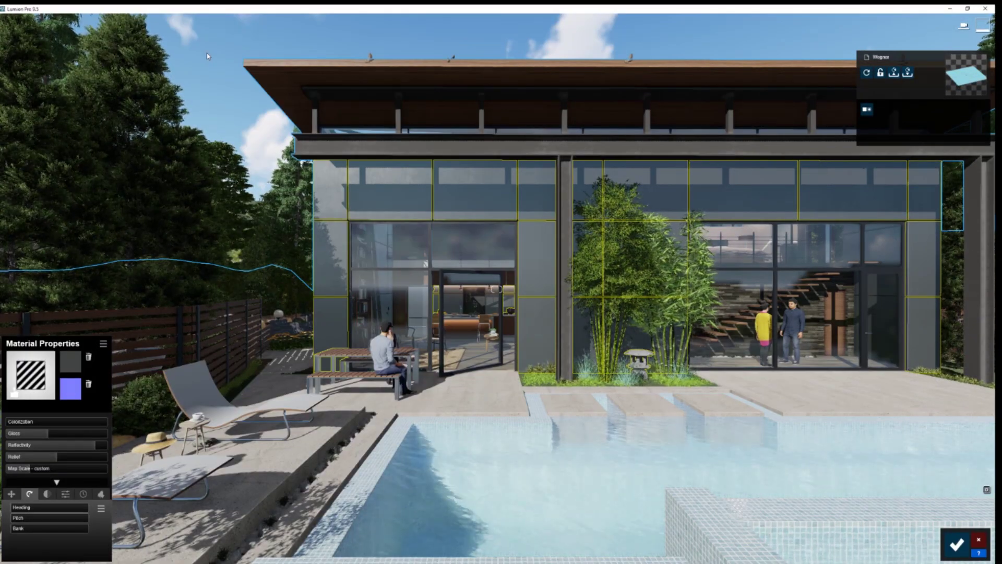
Tint the facade's wall panels magenta and raise their colorization to about 0.7
{"action": "right_click_drag", "start_coordinate": [207, 56], "coordinate": [217, 37]}
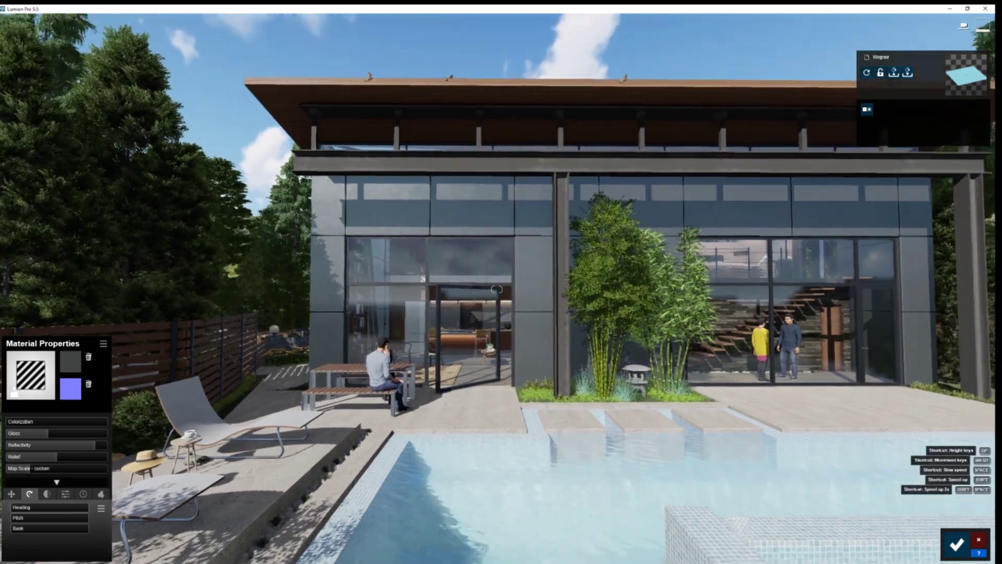
{"action": "right_click_drag", "start_coordinate": [148, 60], "coordinate": [202, 68]}
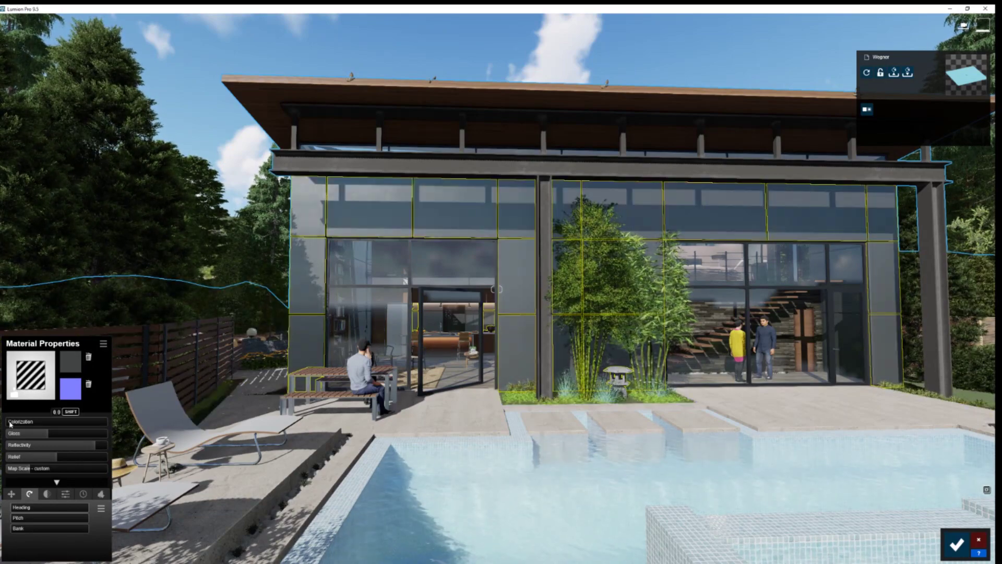
{"action": "mouse_move", "coordinate": [10, 422]}
{"action": "left_mouse_down"}
{"action": "mouse_move", "coordinate": [81, 427]}
{"action": "mouse_move", "coordinate": [2, 421]}
{"action": "mouse_move", "coordinate": [15, 422]}
{"action": "left_mouse_up"}
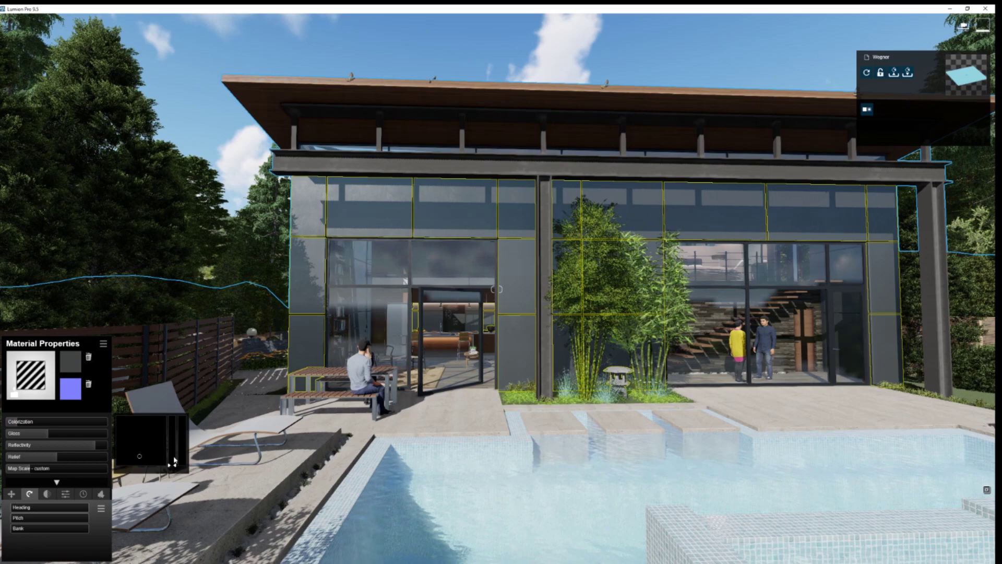
{"action": "left_click_drag", "start_coordinate": [175, 460], "coordinate": [172, 416]}
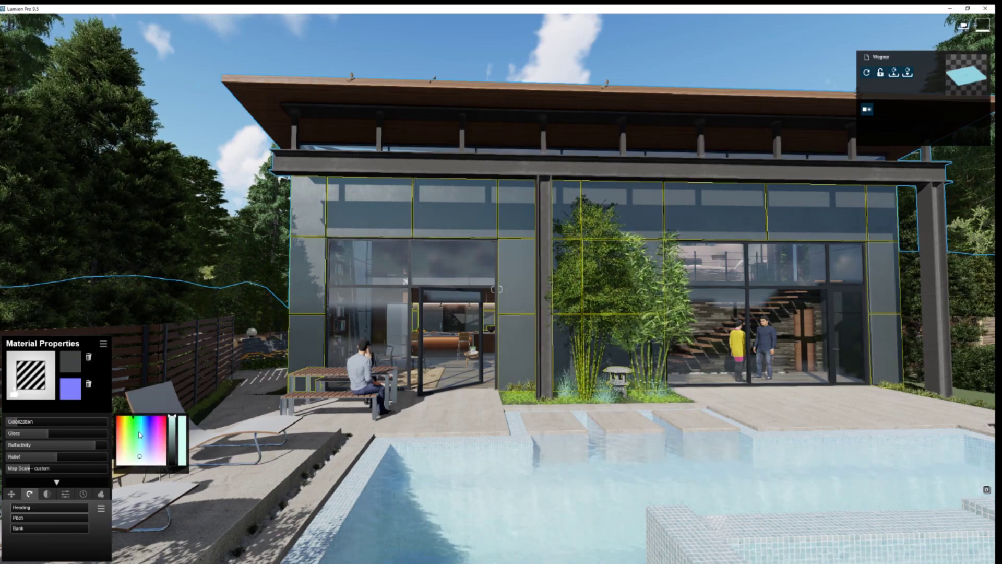
{"action": "mouse_move", "coordinate": [140, 433]}
{"action": "left_mouse_down"}
{"action": "mouse_move", "coordinate": [140, 421]}
{"action": "mouse_move", "coordinate": [158, 420]}
{"action": "left_mouse_up"}
{"action": "left_click_drag", "start_coordinate": [56, 422], "coordinate": [80, 422]}
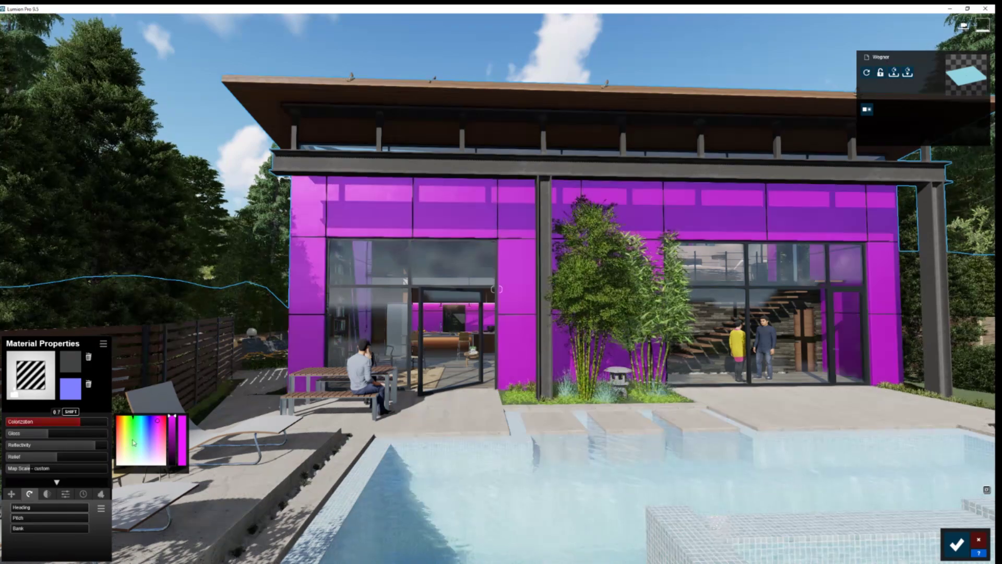
Try green, blue, teal and yellow tints on the facade's wall panels and end on magenta
{"action": "mouse_move", "coordinate": [157, 422]}
{"action": "left_mouse_down"}
{"action": "mouse_move", "coordinate": [122, 443]}
{"action": "mouse_move", "coordinate": [144, 447]}
{"action": "mouse_move", "coordinate": [151, 424]}
{"action": "mouse_move", "coordinate": [122, 425]}
{"action": "mouse_move", "coordinate": [133, 427]}
{"action": "left_mouse_up"}
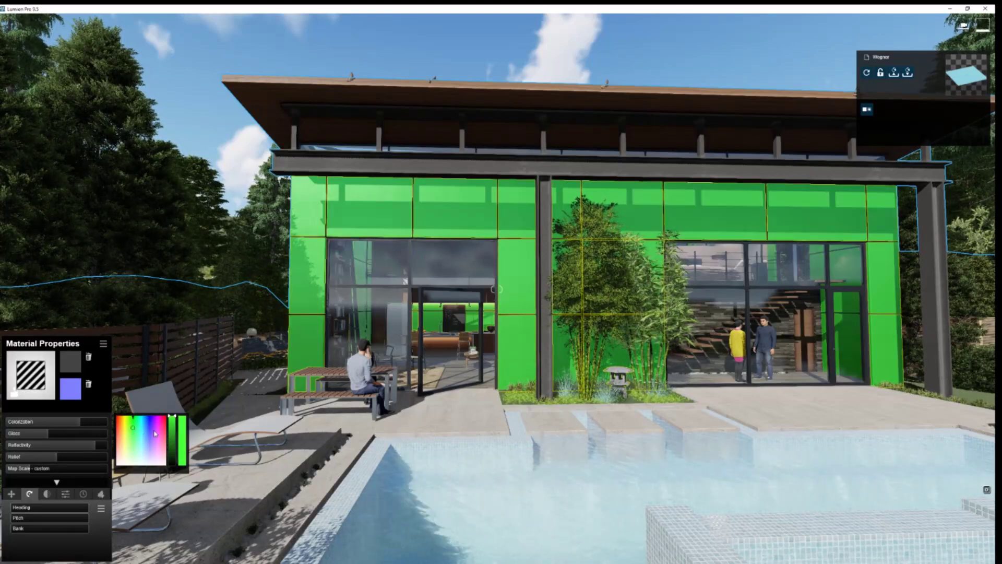
{"action": "mouse_move", "coordinate": [135, 427]}
{"action": "left_mouse_down"}
{"action": "mouse_move", "coordinate": [149, 422]}
{"action": "mouse_move", "coordinate": [142, 436]}
{"action": "left_mouse_up"}
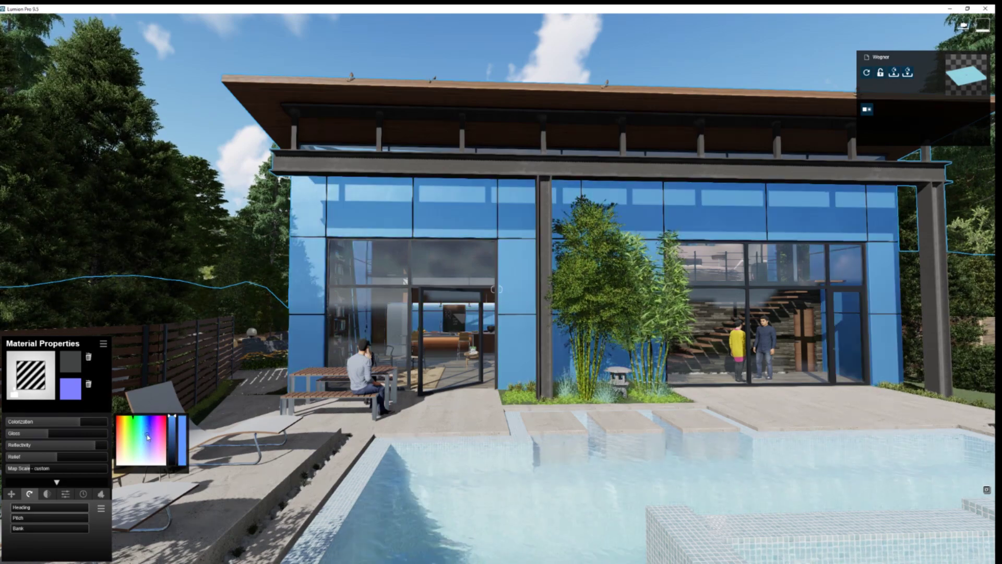
{"action": "left_click", "coordinate": [134, 427]}
{"action": "left_click", "coordinate": [146, 449]}
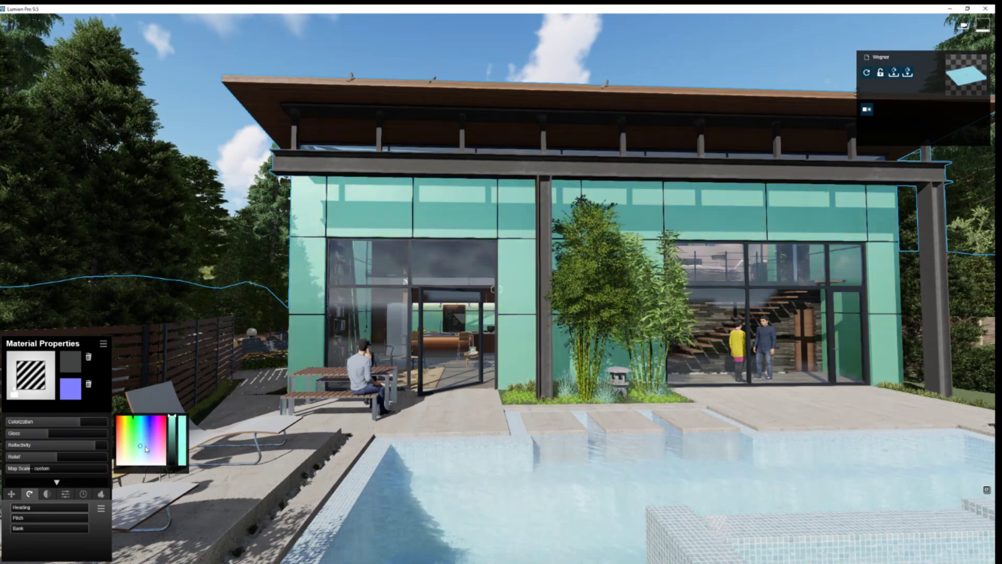
{"action": "mouse_move", "coordinate": [149, 448]}
{"action": "left_mouse_down"}
{"action": "mouse_move", "coordinate": [158, 440]}
{"action": "mouse_move", "coordinate": [151, 428]}
{"action": "mouse_move", "coordinate": [129, 431]}
{"action": "mouse_move", "coordinate": [147, 444]}
{"action": "mouse_move", "coordinate": [149, 425]}
{"action": "left_mouse_up"}
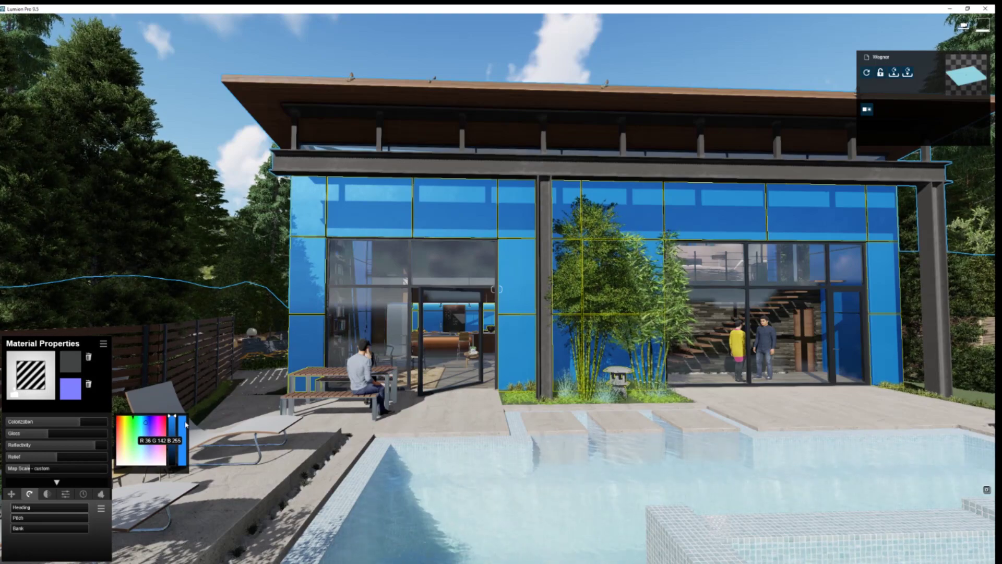
{"action": "left_click", "coordinate": [123, 436]}
{"action": "left_click_drag", "start_coordinate": [145, 424], "coordinate": [127, 422]}
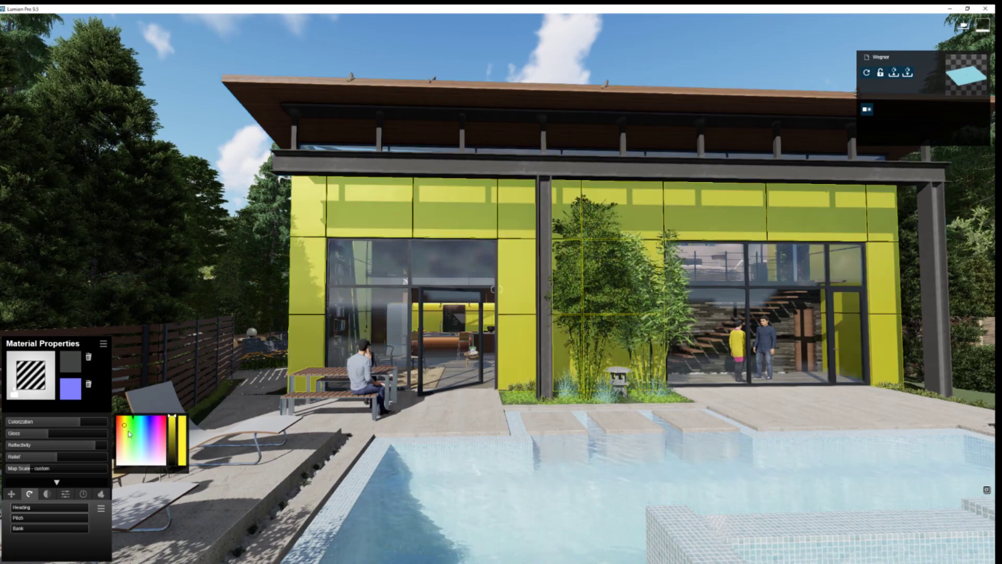
{"action": "left_click", "coordinate": [141, 426]}
{"action": "left_click", "coordinate": [157, 425]}
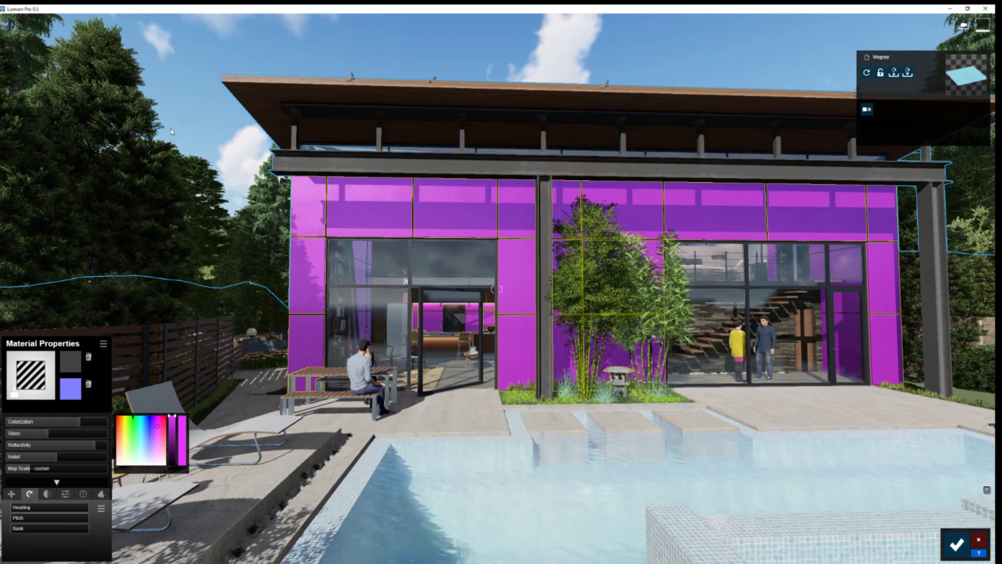
Switch to SketchUp and look at the red wall and its colour material settings
{"action": "mouse_move", "coordinate": [265, 552]}
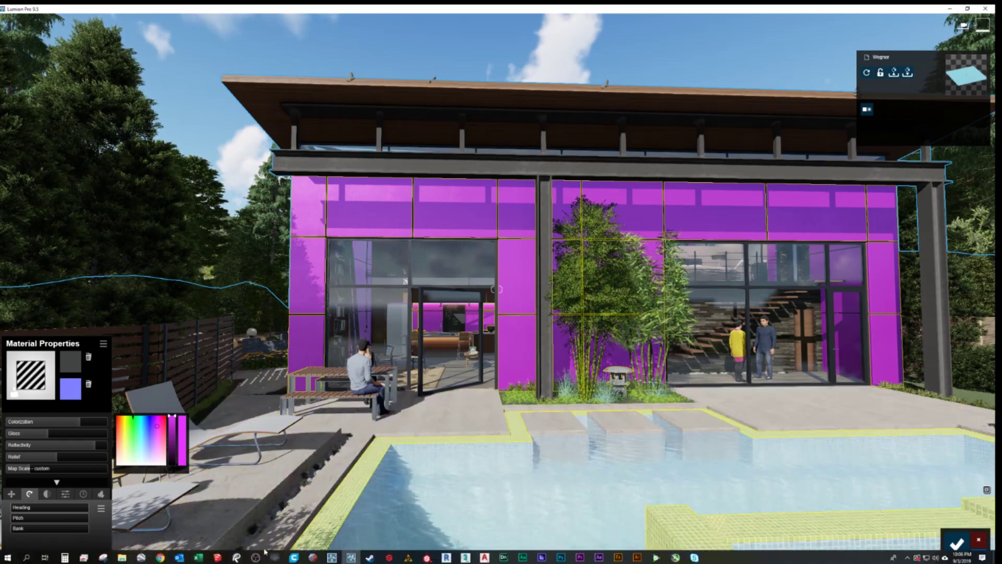
{"action": "left_click", "coordinate": [217, 557]}
{"action": "scroll", "coordinate": [397, 310], "scroll_direction": "up", "scroll_amount": 3}
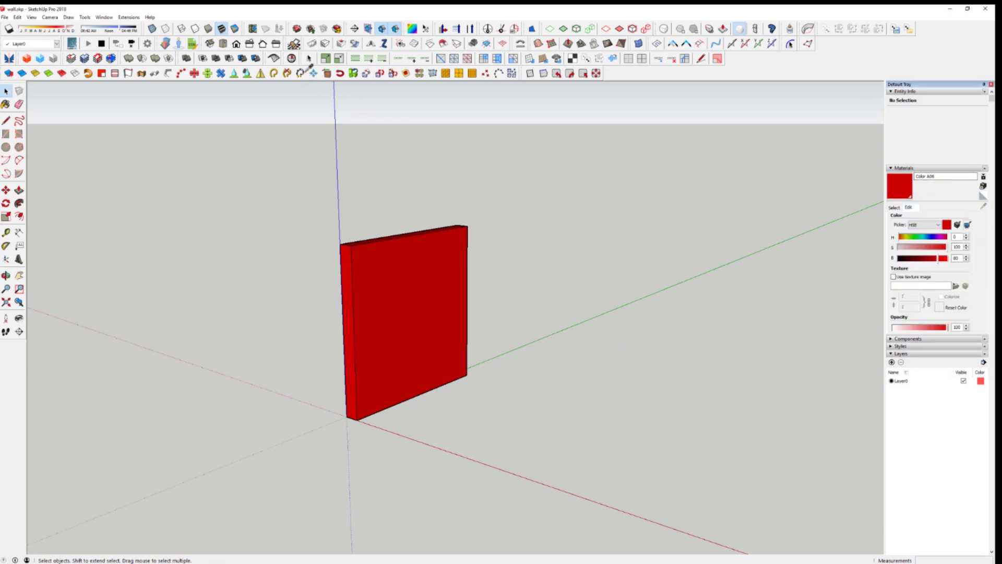
{"action": "left_click", "coordinate": [255, 56]}
{"action": "middle_click_drag", "start_coordinate": [410, 291], "coordinate": [398, 285]}
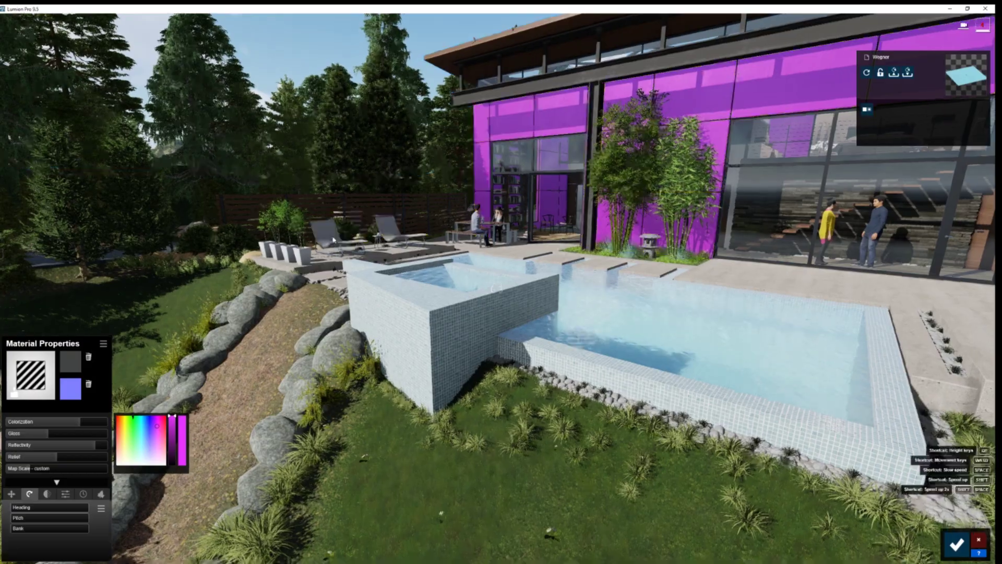
Examine the tinted facade in Lumion from several viewpoints around the pool
{"action": "right_click_drag", "start_coordinate": [333, 239], "coordinate": [260, 266]}
{"action": "key", "text": "w"}
{"action": "key", "text": "w"}
{"action": "key", "text": "s"}
{"action": "key", "text": "s"}
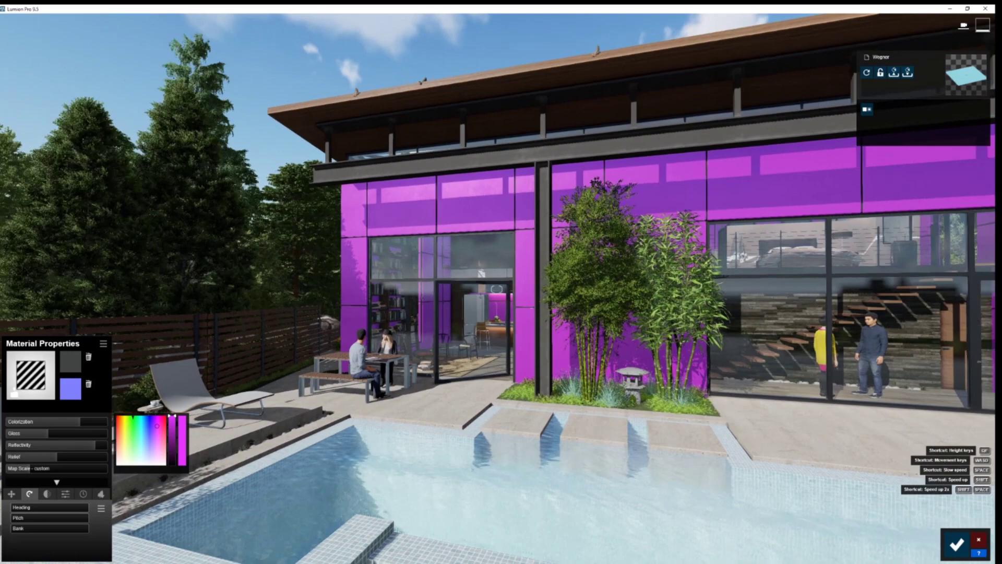
{"action": "key", "text": "w"}
{"action": "key", "text": "w"}
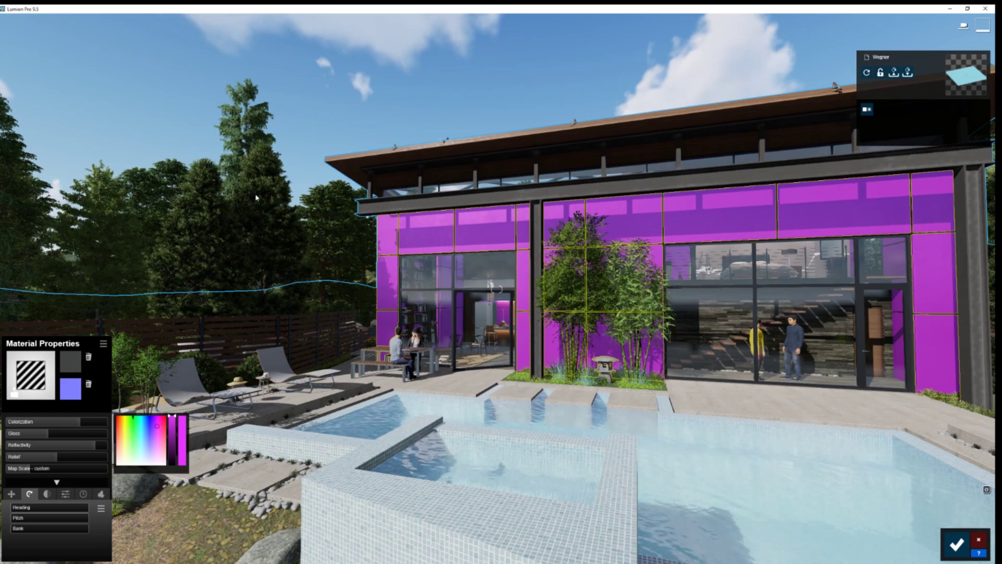
{"action": "right_click_drag", "start_coordinate": [255, 197], "coordinate": [270, 208]}
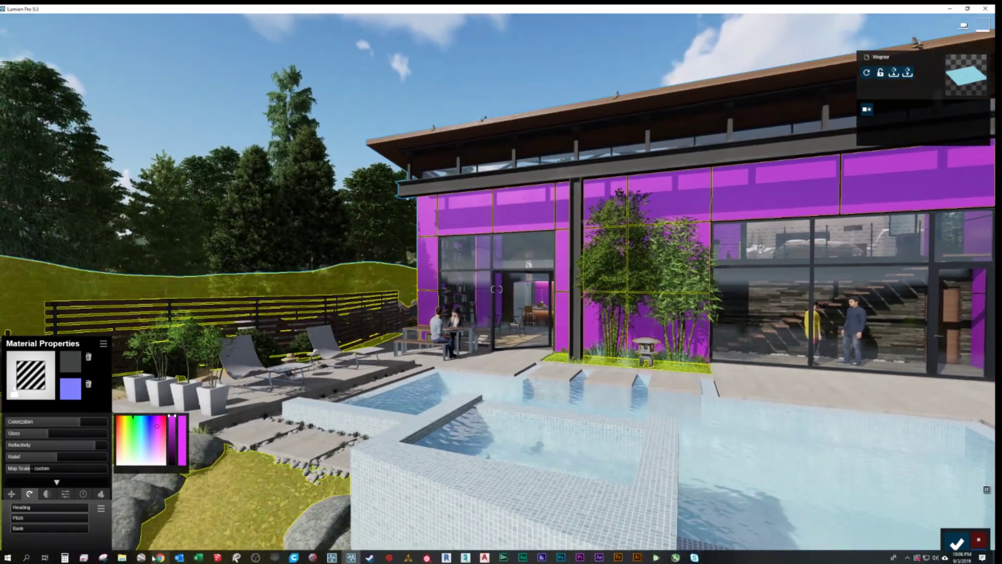
Switch to Chrome and use Instant Eyedropper to sample the green taskbar strip in the Instant Eyedropper page's first example picture
{"action": "left_click", "coordinate": [161, 555]}
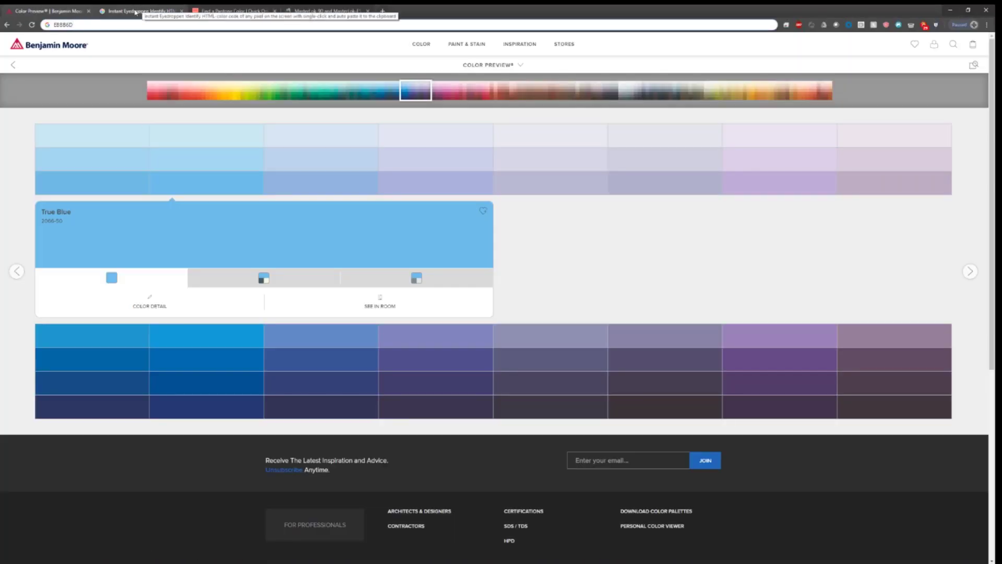
{"action": "left_click", "coordinate": [134, 11]}
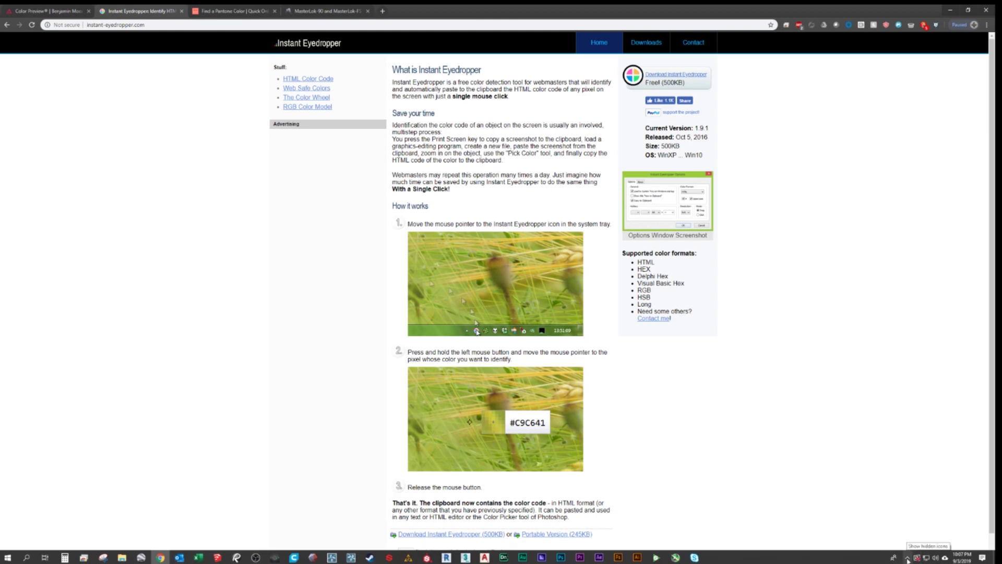
{"action": "left_click", "coordinate": [908, 558]}
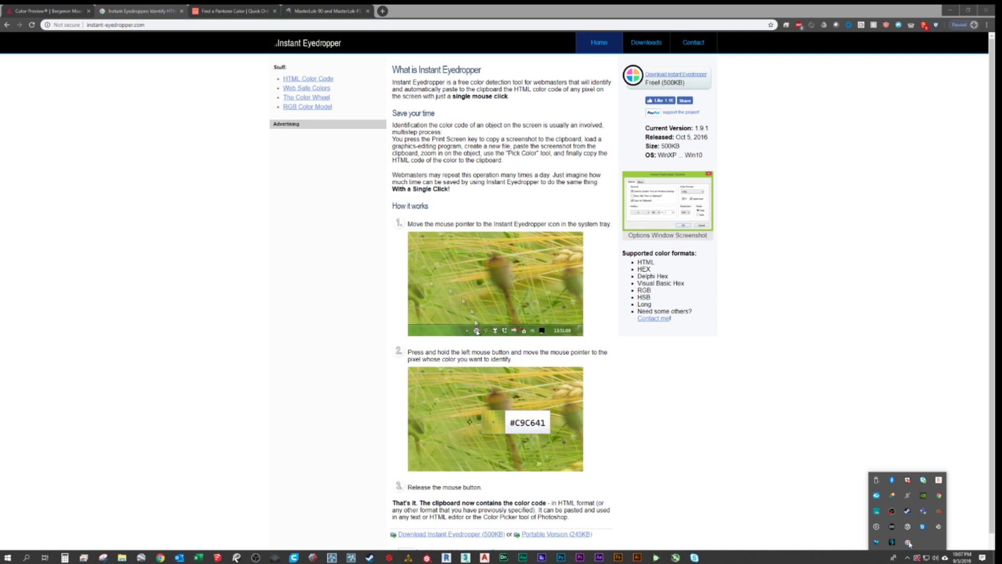
{"action": "left_click_drag", "start_coordinate": [908, 542], "coordinate": [427, 331]}
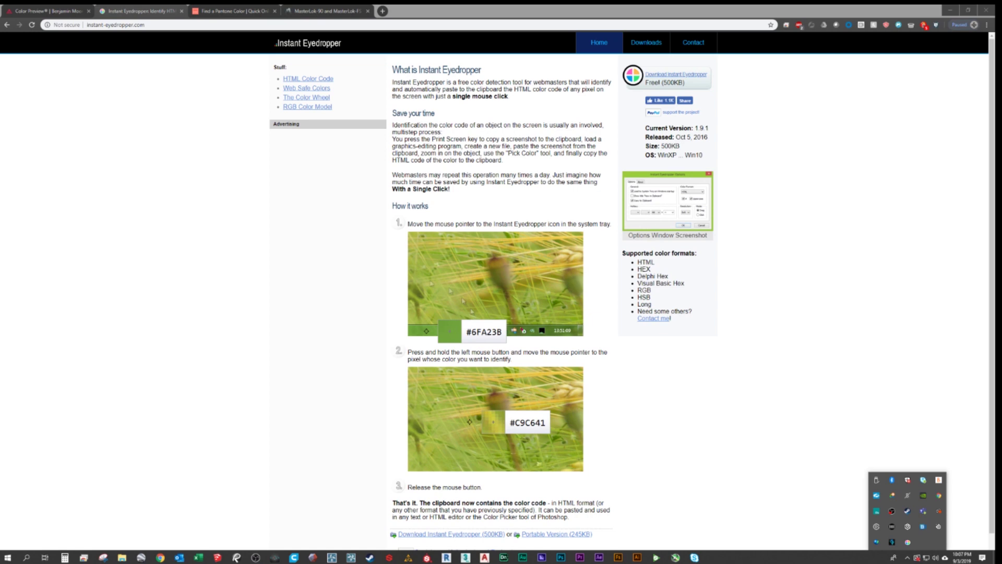
{"action": "left_click_drag", "start_coordinate": [427, 331], "coordinate": [427, 334]}
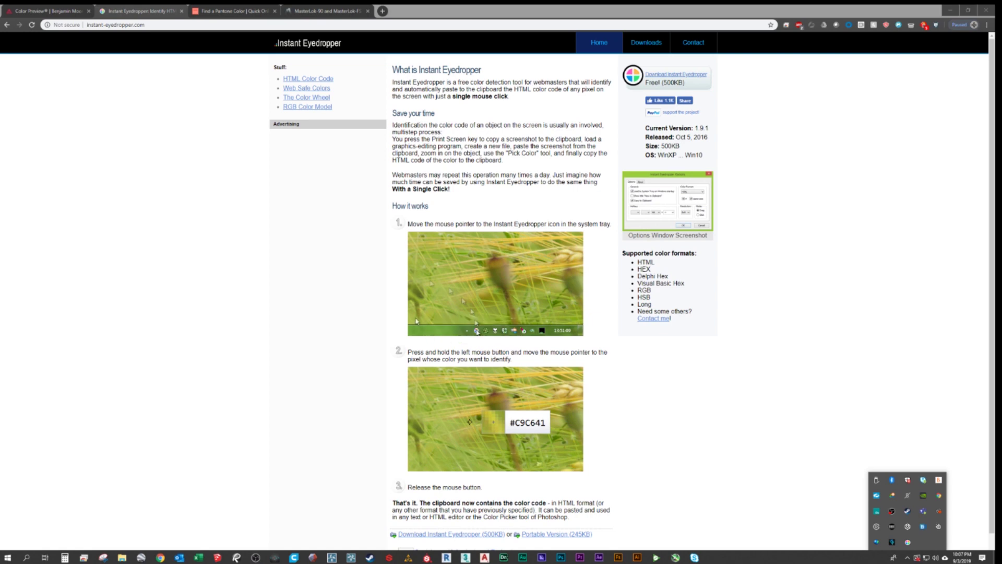
Paste the sampled code #6FA23B into the browser's address field to check the clipboard content
{"action": "left_click", "coordinate": [178, 24]}
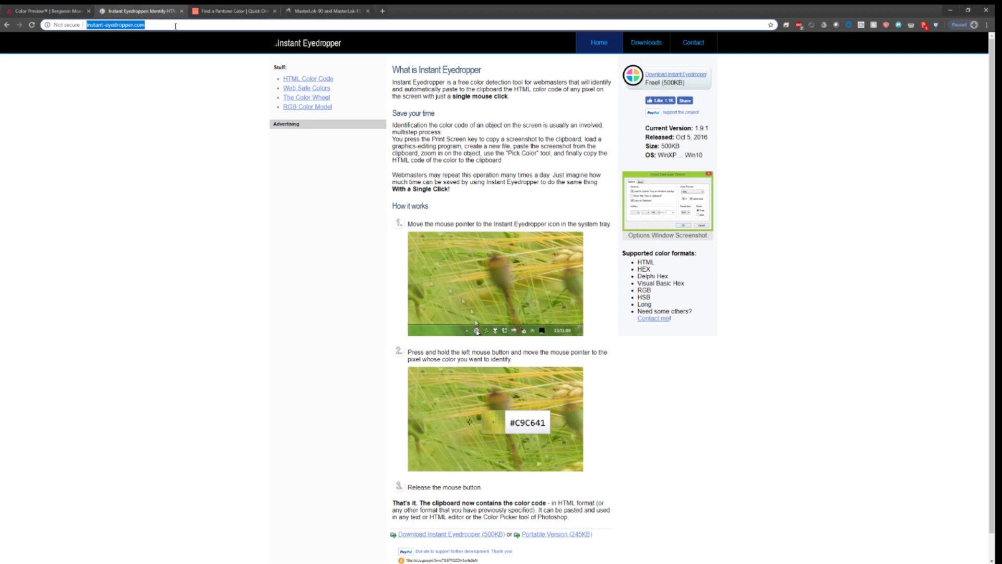
{"action": "type", "text": "#6FA23B"}
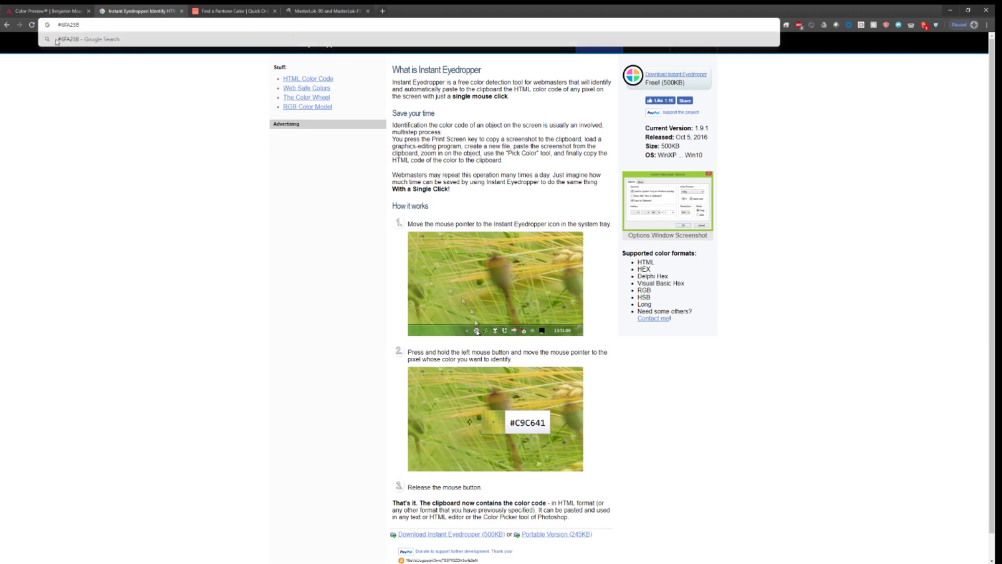
{"action": "left_click", "coordinate": [252, 120]}
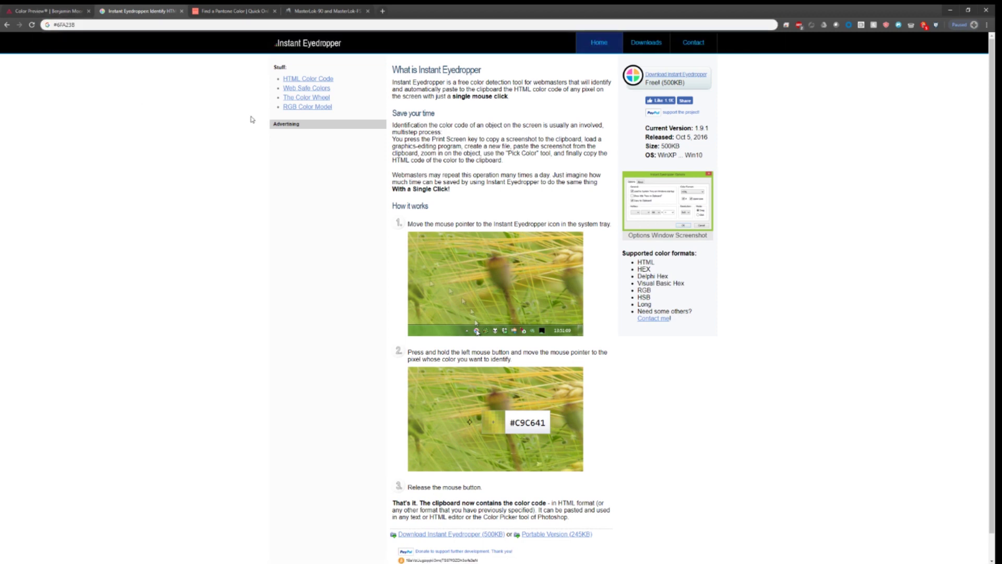
Return to Lumion, paste #6FA23B as the wall panels' colorization colour and view the facade up close
{"action": "left_click", "coordinate": [950, 9]}
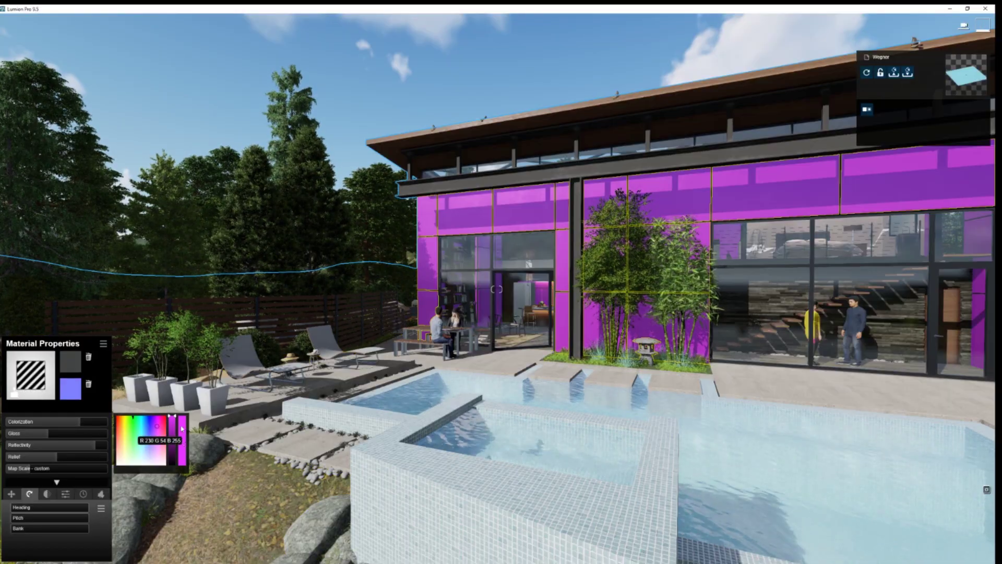
{"action": "key", "text": "ctrl+v"}
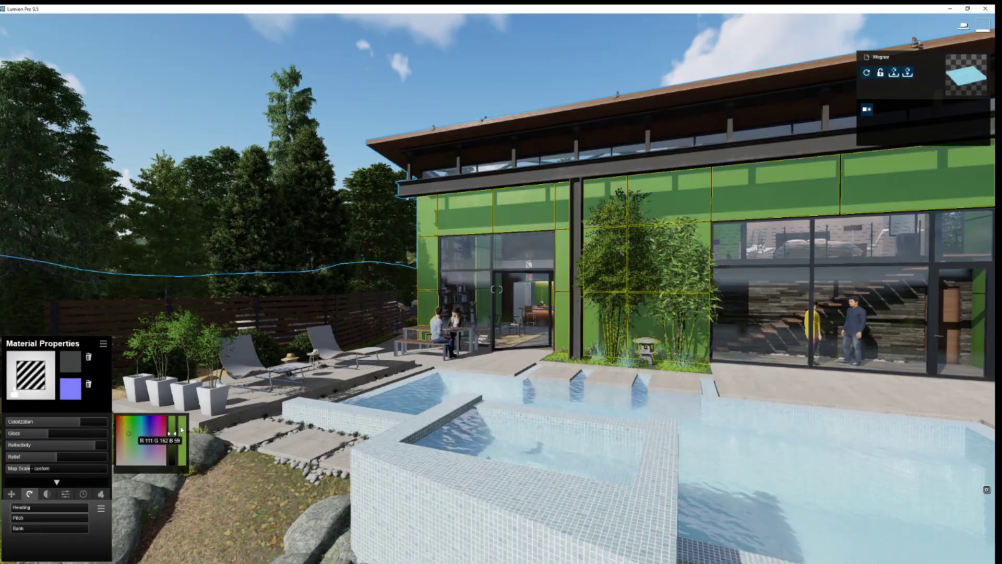
{"action": "key", "text": "w"}
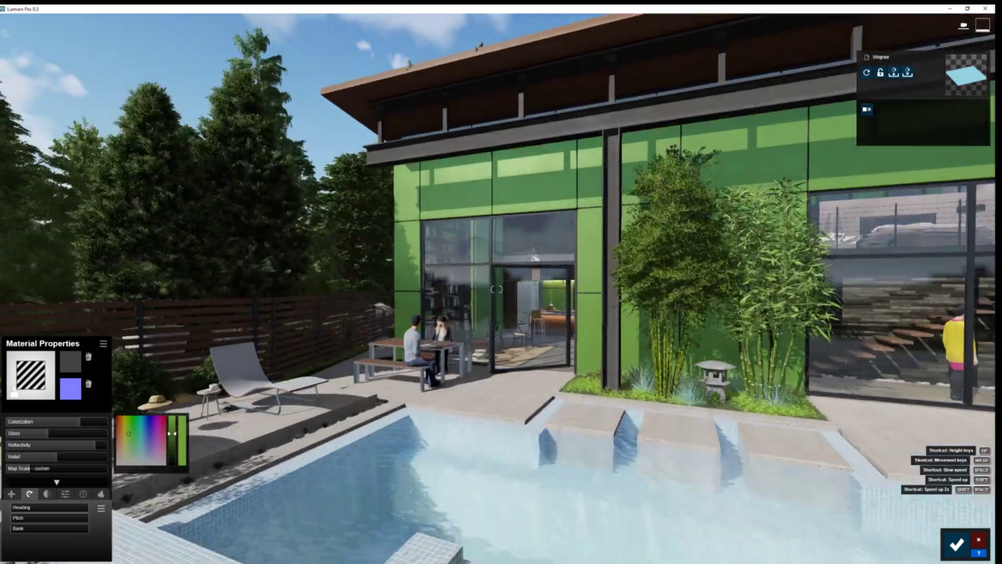
{"action": "key", "text": "w"}
{"action": "right_click_drag", "start_coordinate": [351, 420], "coordinate": [414, 374]}
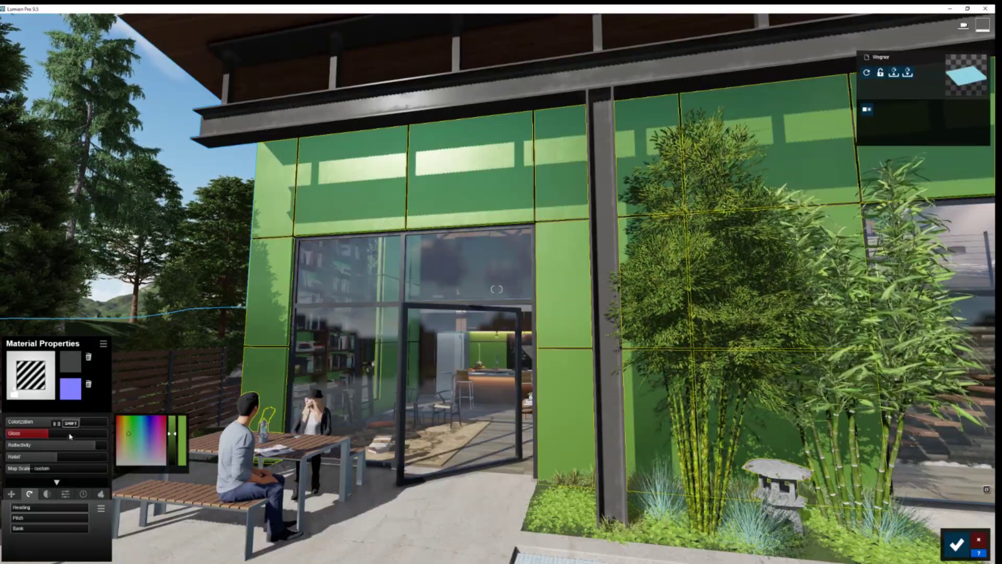
Raise the wall panels' gloss slightly and lower their reflectivity
{"action": "mouse_move", "coordinate": [76, 427]}
{"action": "left_click_drag", "start_coordinate": [76, 427], "coordinate": [51, 443]}
{"action": "mouse_move", "coordinate": [94, 448]}
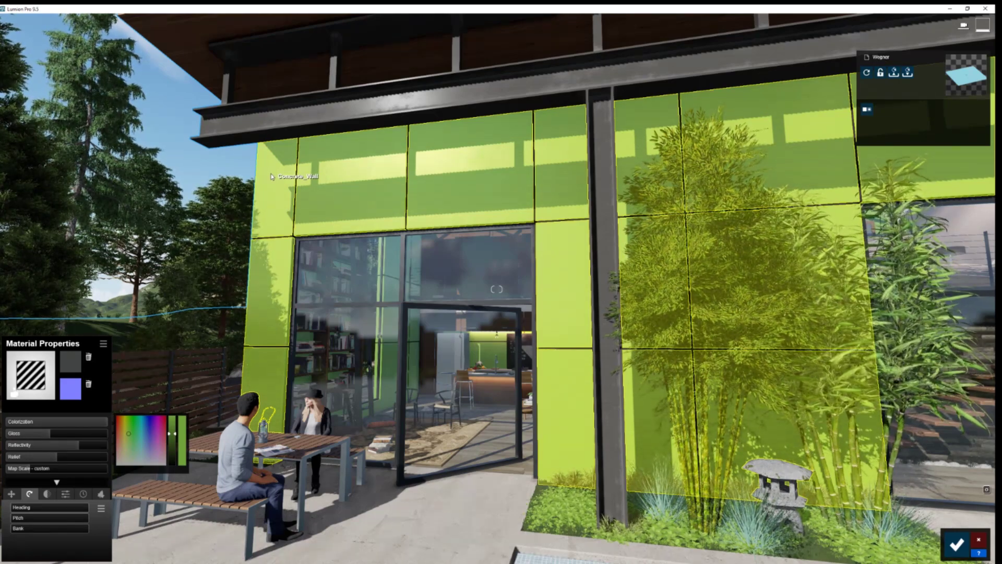
{"action": "mouse_move", "coordinate": [182, 452]}
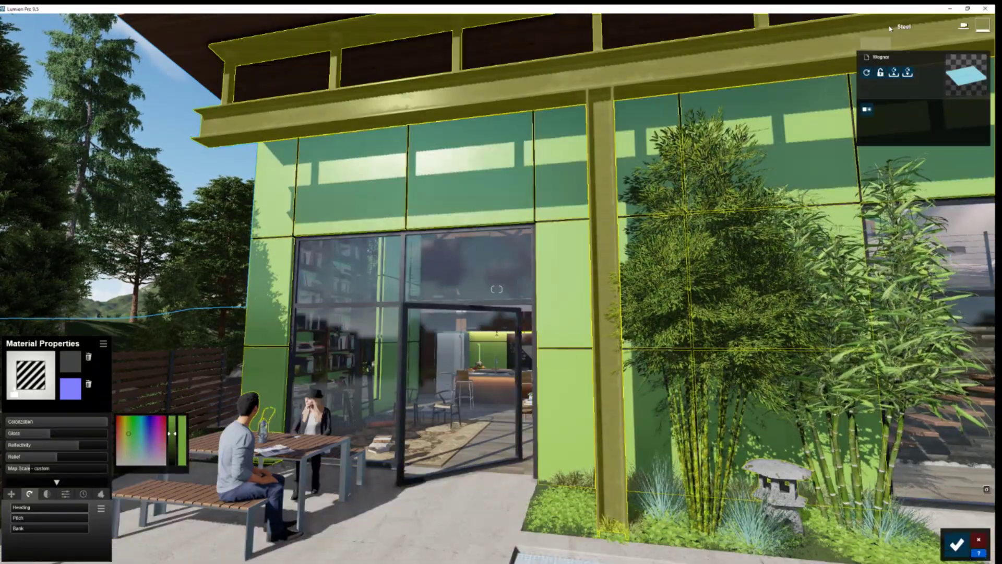
Switch to Chrome and browse the Benjamin Moore Color Preview spectrum through to the brown range
{"action": "left_click", "coordinate": [950, 9]}
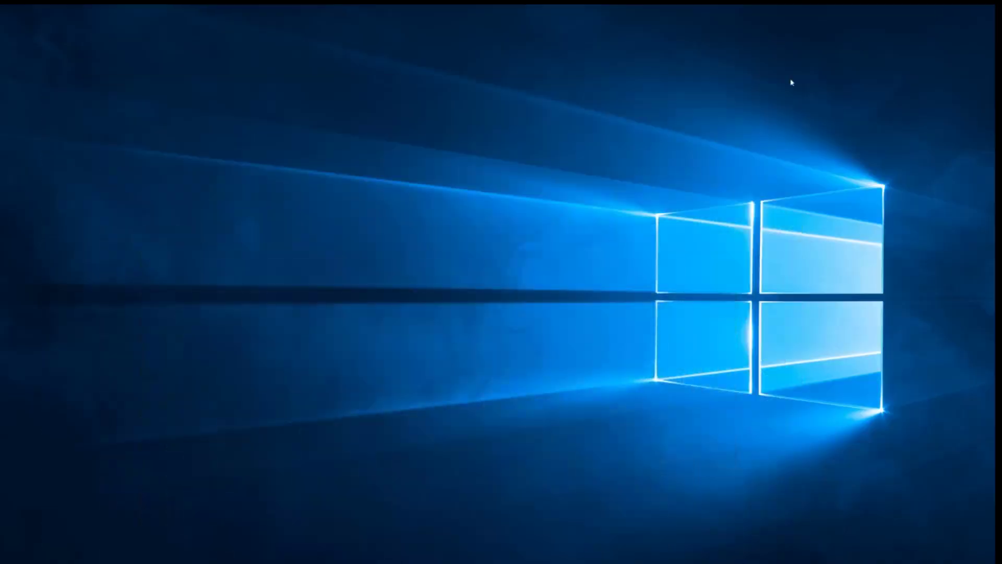
{"action": "left_click", "coordinate": [159, 557]}
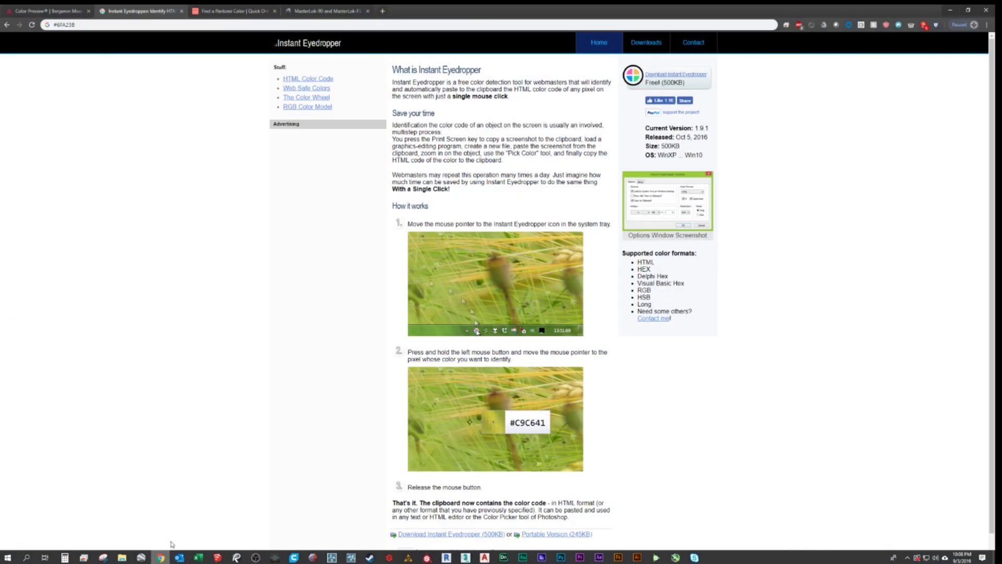
{"action": "left_click", "coordinate": [36, 9]}
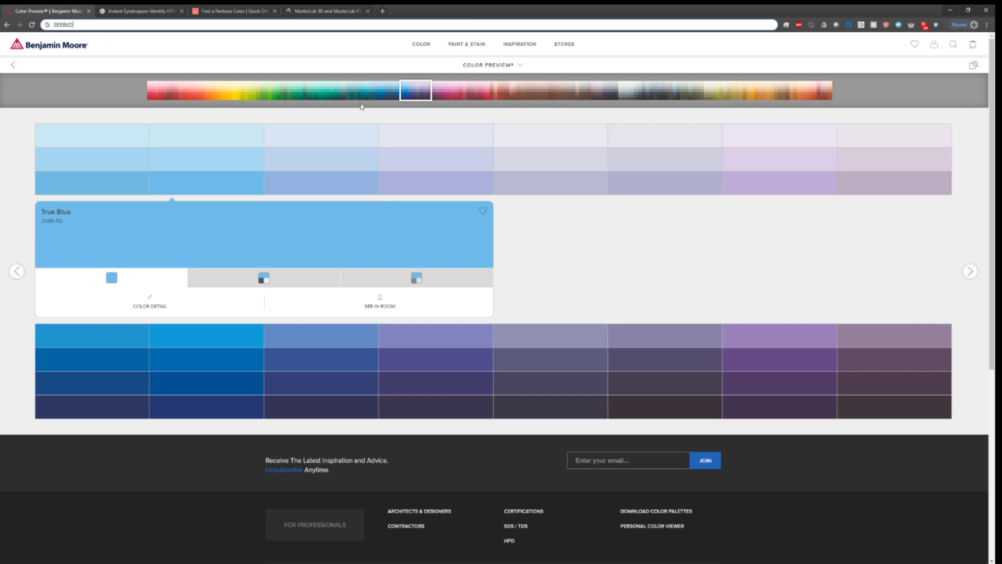
{"action": "left_click", "coordinate": [382, 90]}
{"action": "left_click", "coordinate": [488, 90]}
{"action": "left_click", "coordinate": [550, 89]}
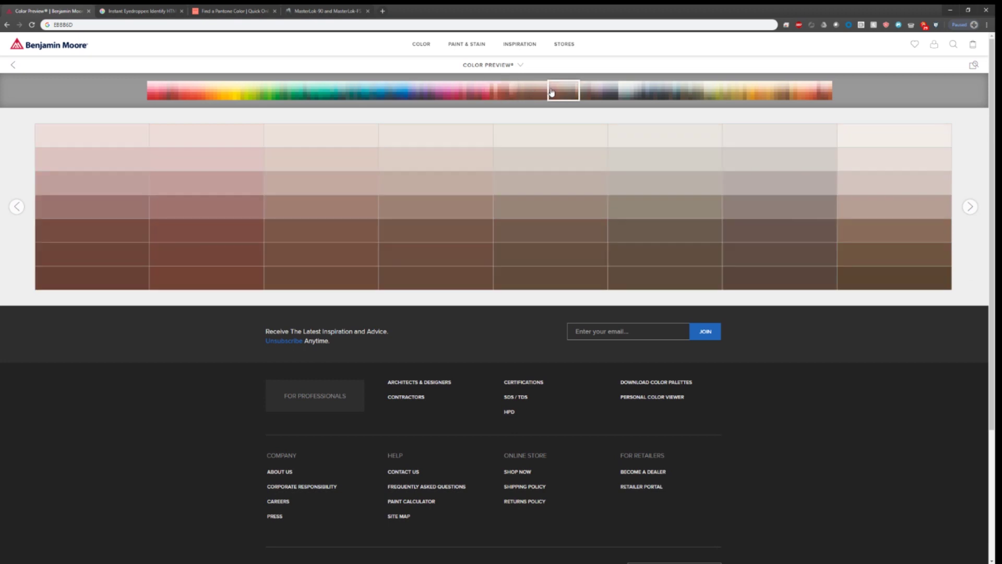
Browse the Color Preview spectrum to the golden-orange range and open the Semolina 2155-40 swatch
{"action": "left_click", "coordinate": [677, 93]}
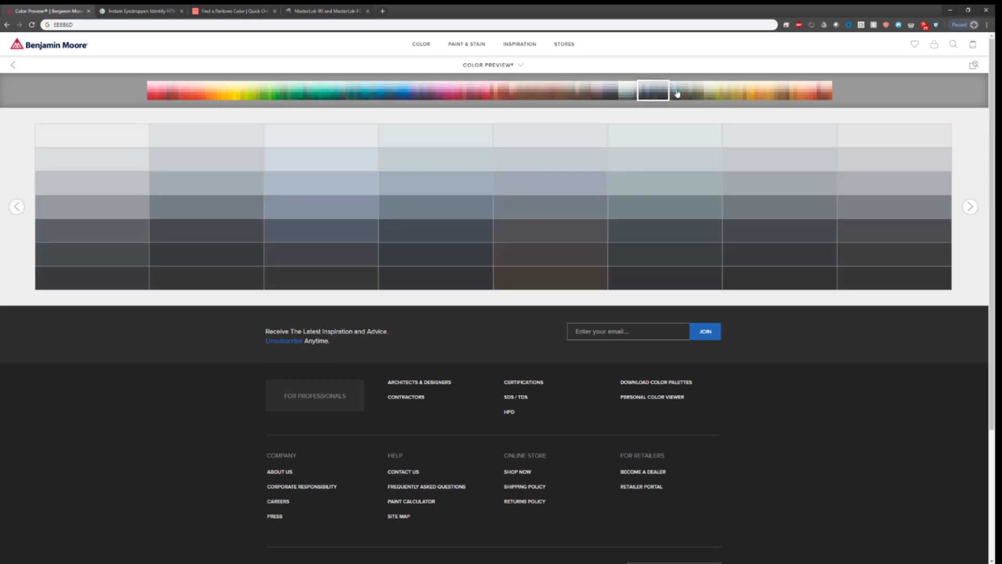
{"action": "left_click", "coordinate": [754, 96]}
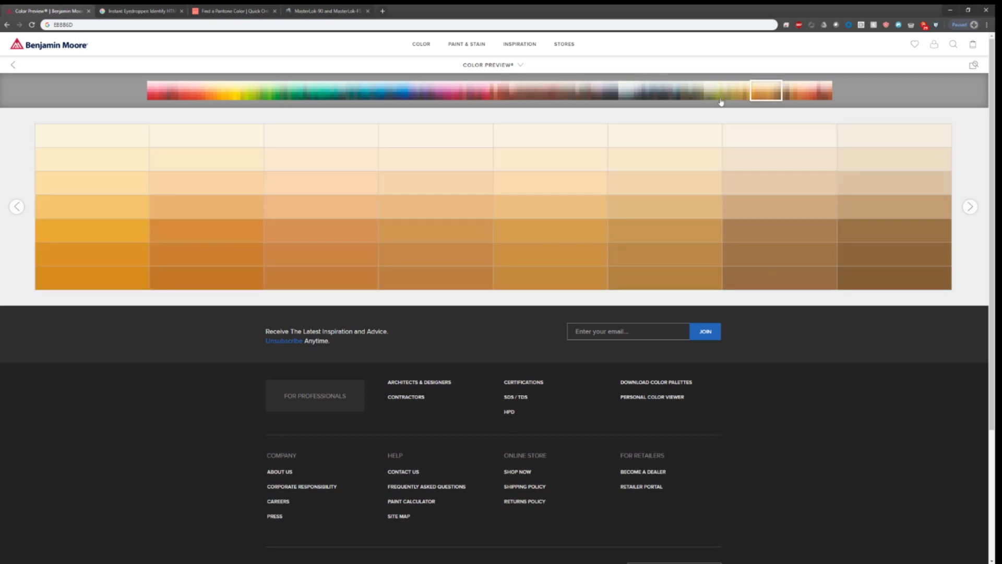
{"action": "left_click", "coordinate": [134, 206]}
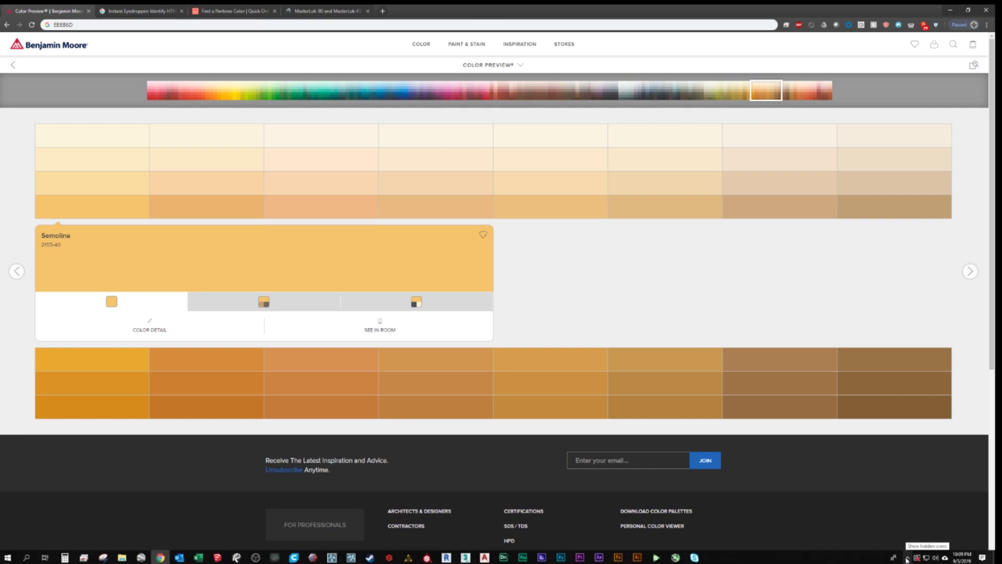
Sample the Semolina card's colour with Instant Eyedropper
{"action": "left_click", "coordinate": [907, 558]}
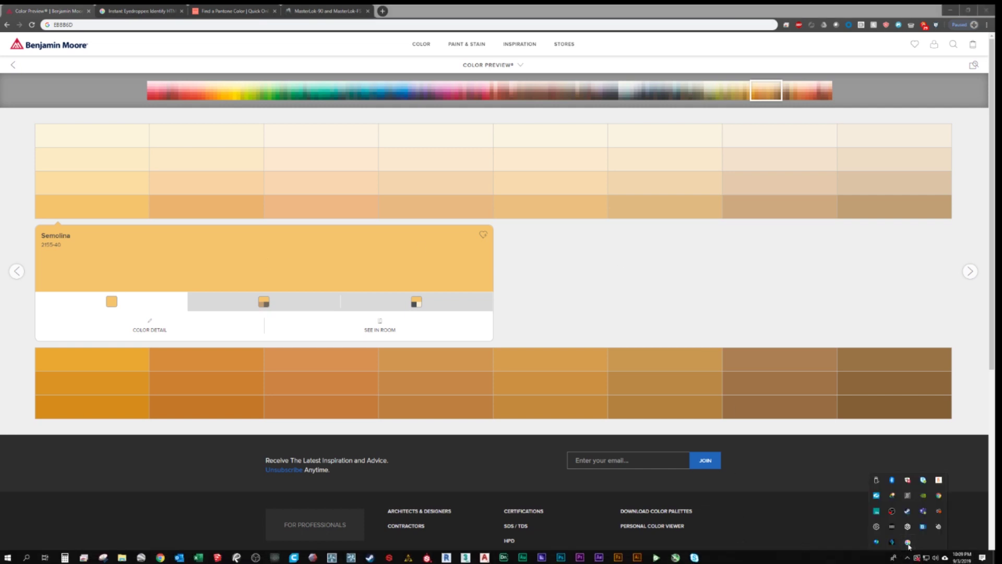
{"action": "left_click", "coordinate": [908, 544]}
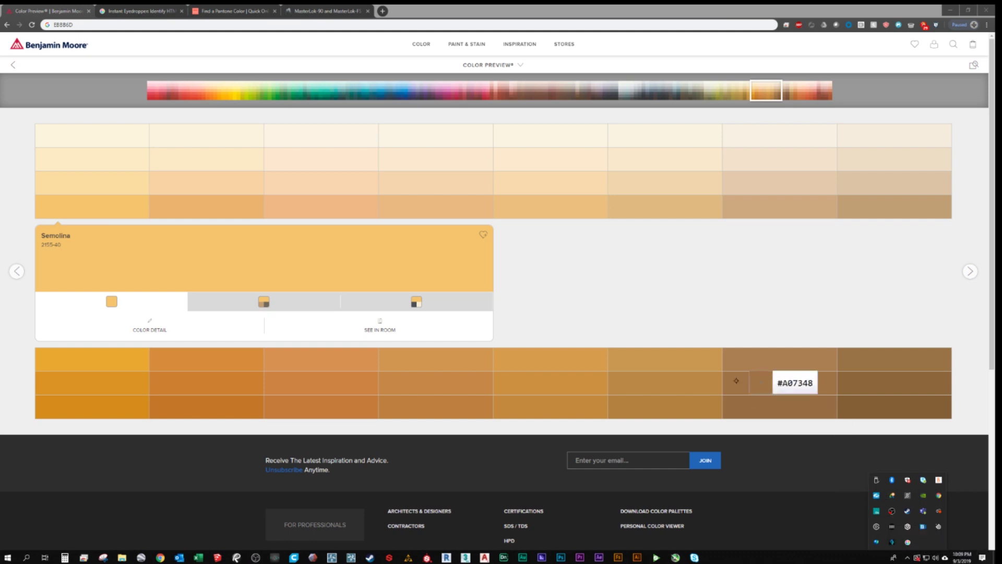
{"action": "left_click", "coordinate": [225, 259]}
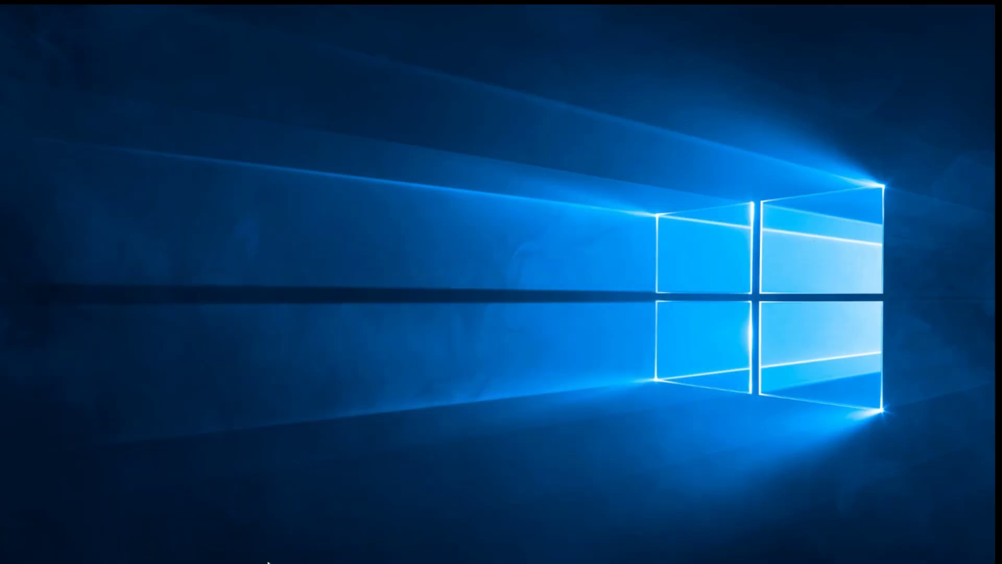
Switch to Lumion and paste the sampled Semolina colour as the wall panels' colorization colour
{"action": "mouse_move", "coordinate": [238, 557]}
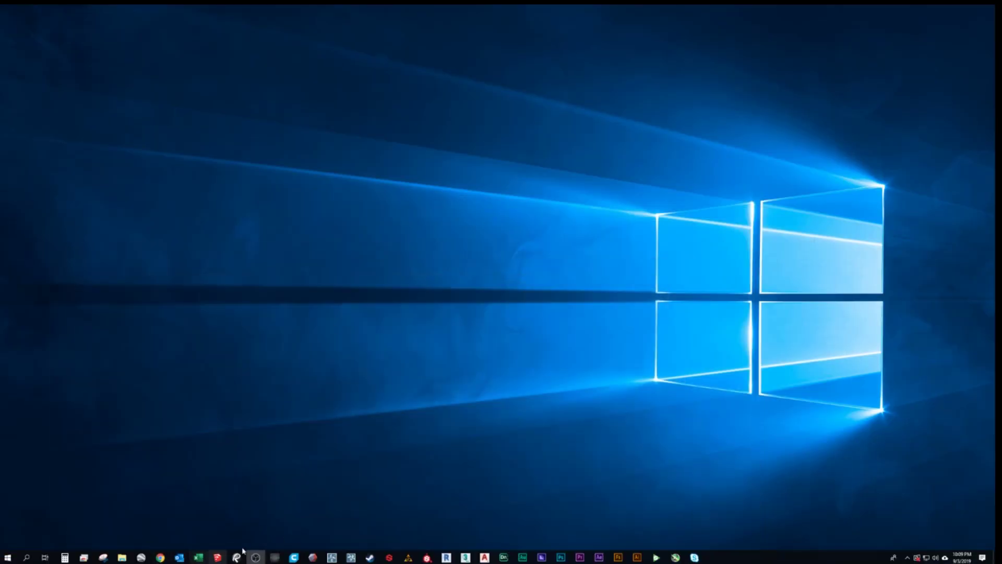
{"action": "left_click", "coordinate": [349, 557]}
{"action": "mouse_move", "coordinate": [183, 459]}
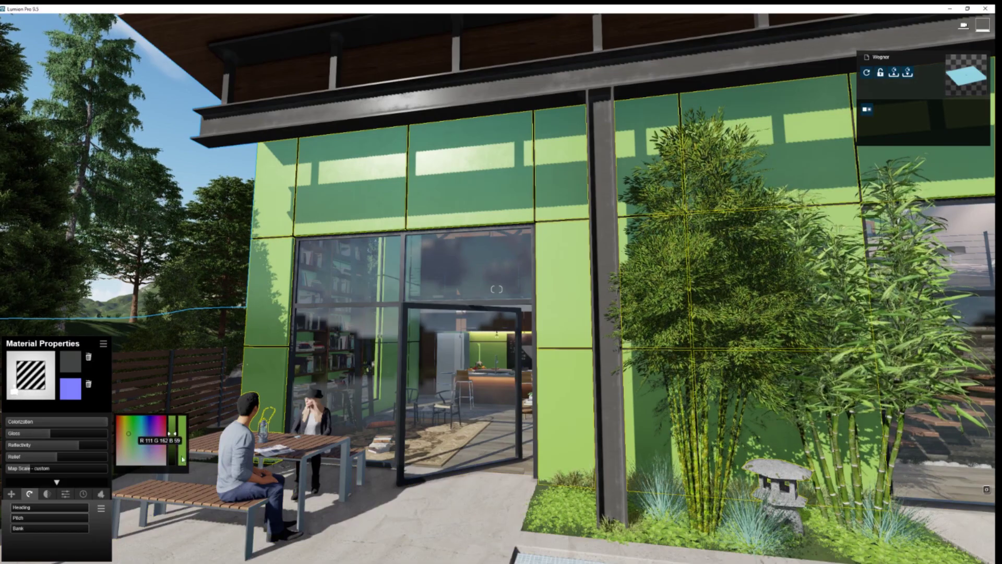
{"action": "key", "text": "ctrl+v"}
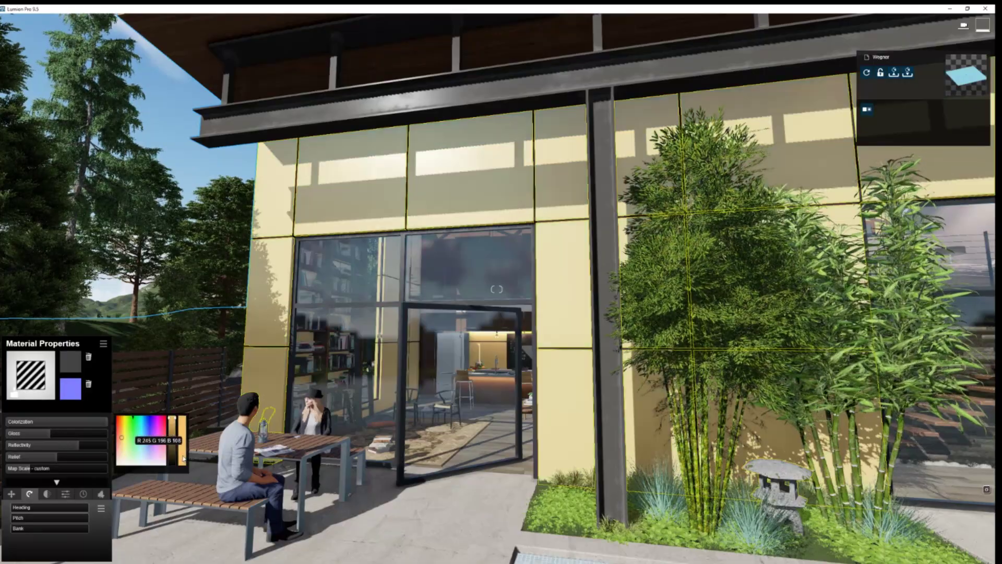
Lower the wall panels' reflectivity to the minimum while viewing the facade
{"action": "right_click_drag", "start_coordinate": [183, 459], "coordinate": [181, 437]}
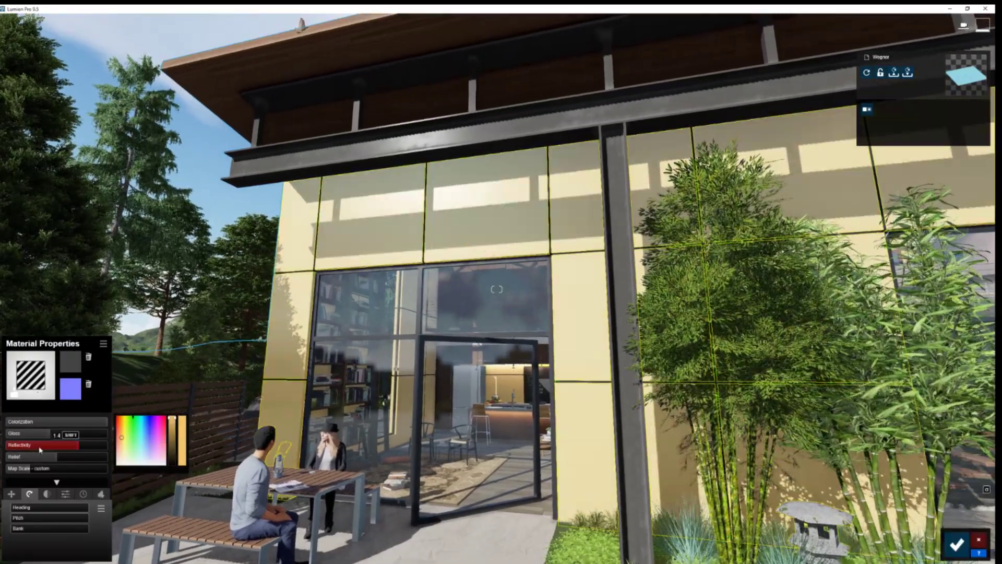
{"action": "key", "text": "w"}
{"action": "right_click_drag", "start_coordinate": [301, 325], "coordinate": [308, 306]}
{"action": "key", "text": "s"}
{"action": "mouse_move", "coordinate": [52, 434]}
{"action": "left_mouse_down"}
{"action": "mouse_move", "coordinate": [79, 438]}
{"action": "mouse_move", "coordinate": [45, 446]}
{"action": "left_mouse_up"}
{"action": "key", "text": "s"}
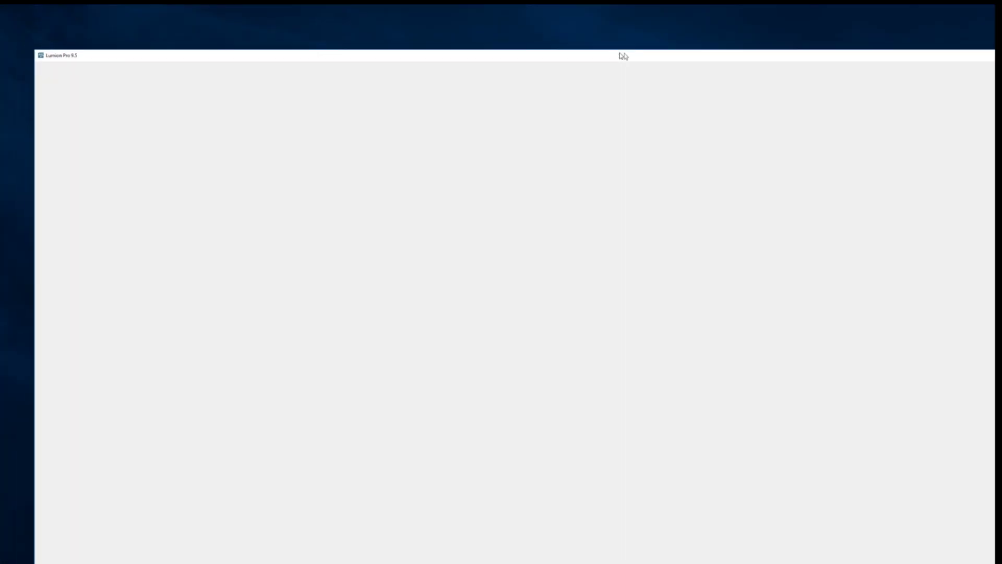
Arrange Chrome and Lumion side by side and inspect the wall panels up close next to the Semolina swatch
{"action": "left_click_drag", "start_coordinate": [623, 56], "coordinate": [930, 55]}
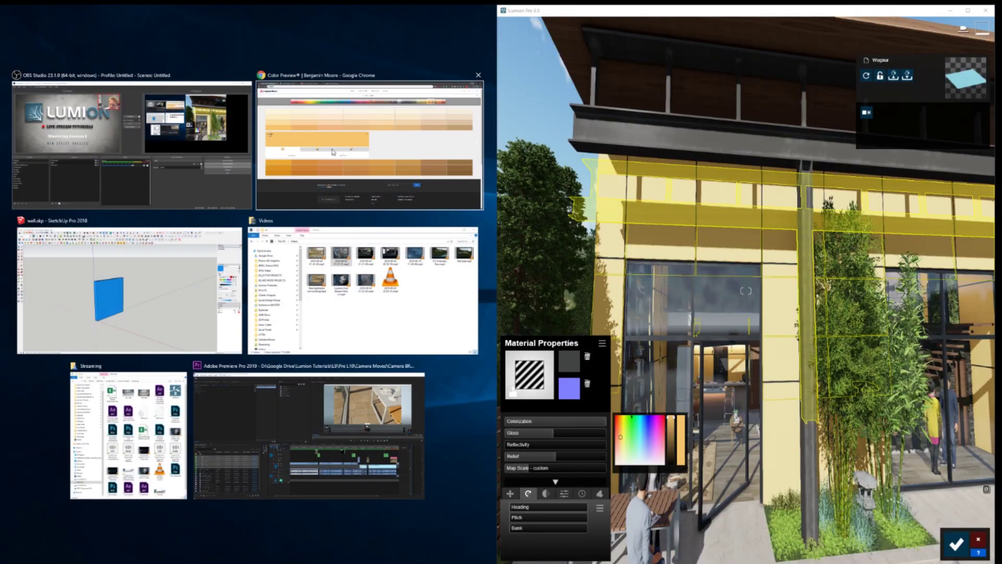
{"action": "left_click", "coordinate": [459, 141]}
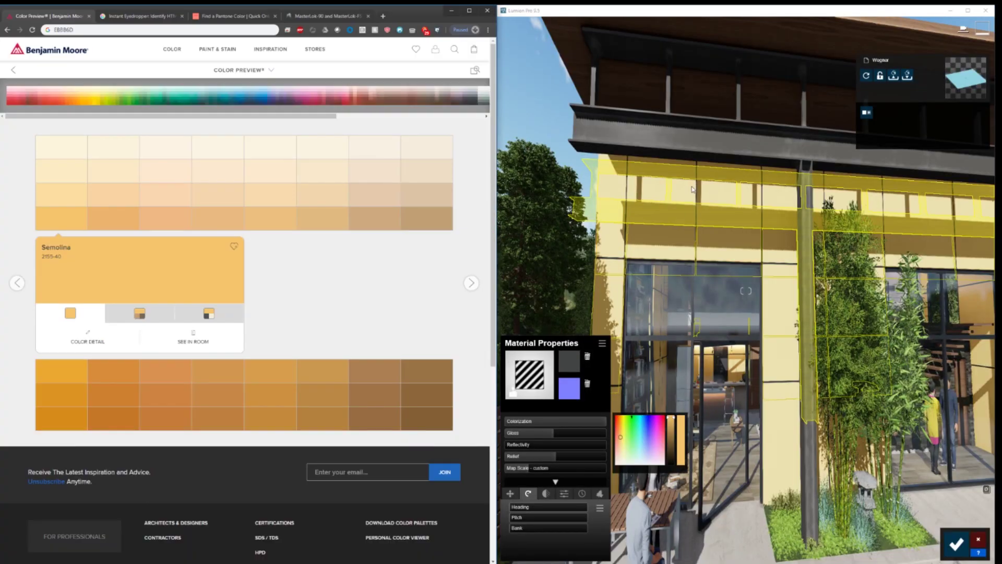
{"action": "key", "text": "s"}
{"action": "right_click_drag", "start_coordinate": [691, 190], "coordinate": [702, 167]}
{"action": "key", "text": "w"}
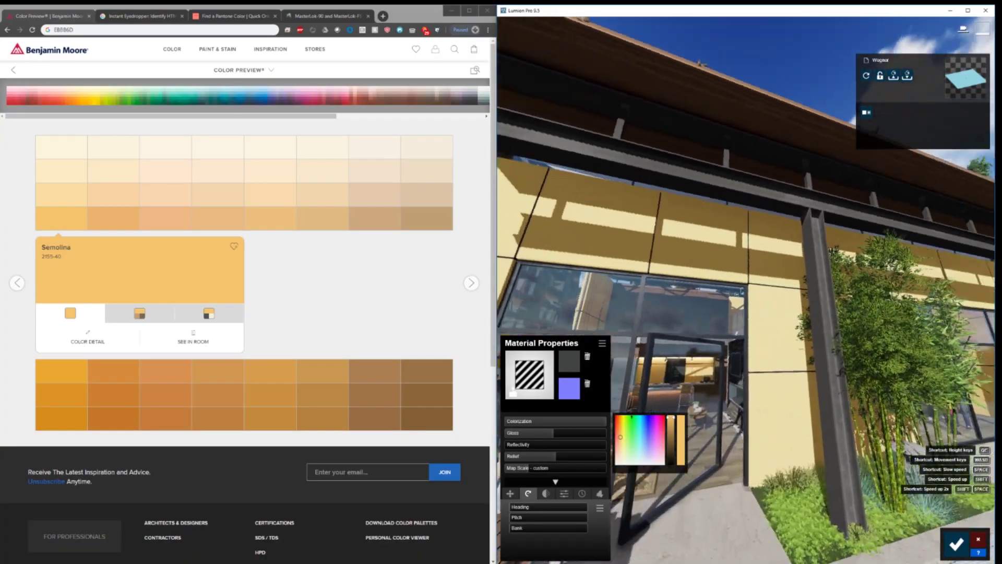
{"action": "key", "text": "w"}
{"action": "right_click_drag", "start_coordinate": [746, 290], "coordinate": [743, 319]}
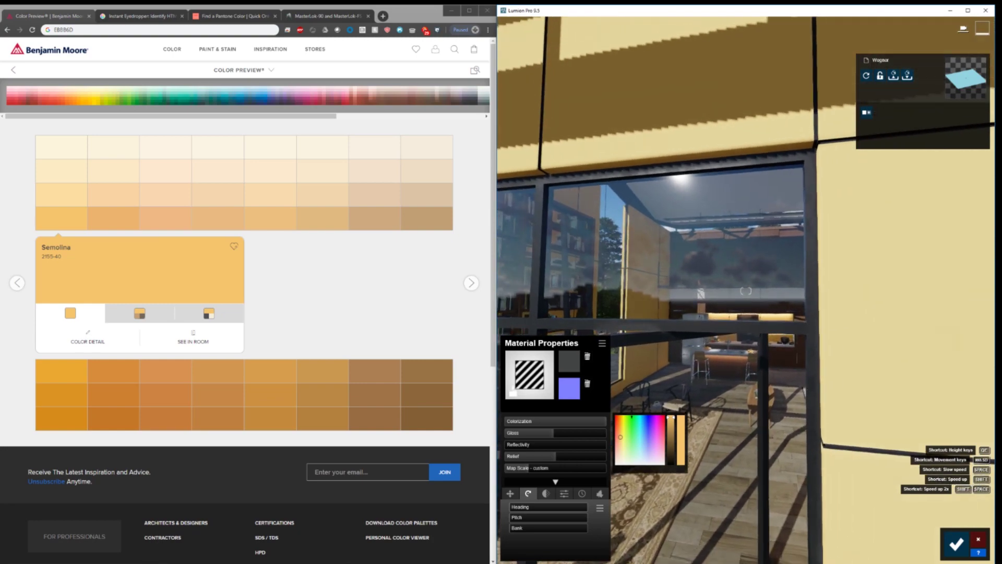
{"action": "key", "text": "s"}
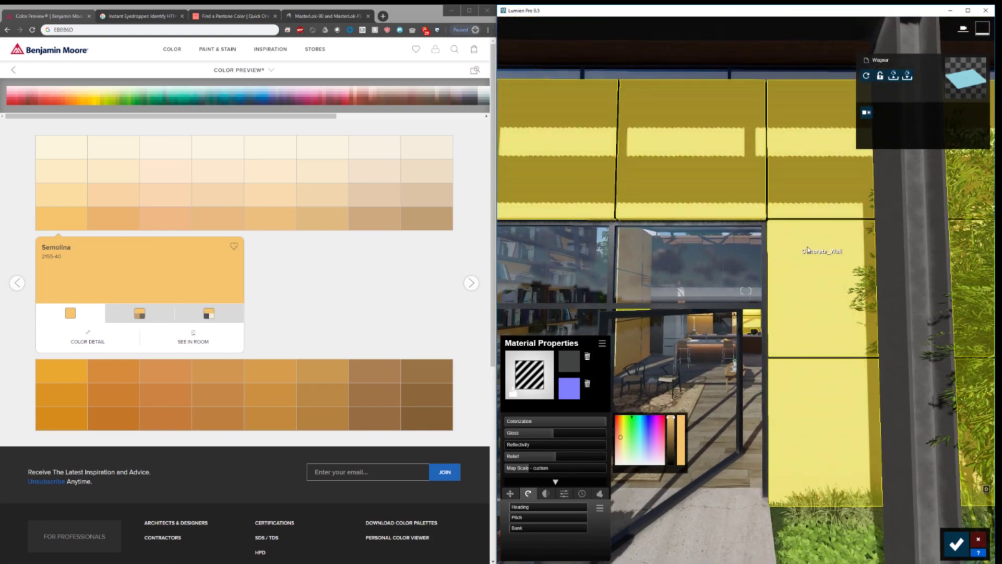
Colour the wall panels with Miami Green 2042-40 by sampling its Benjamin Moore swatch with Instant Eyedropper and pasting the code as colorization
{"action": "left_click", "coordinate": [163, 101]}
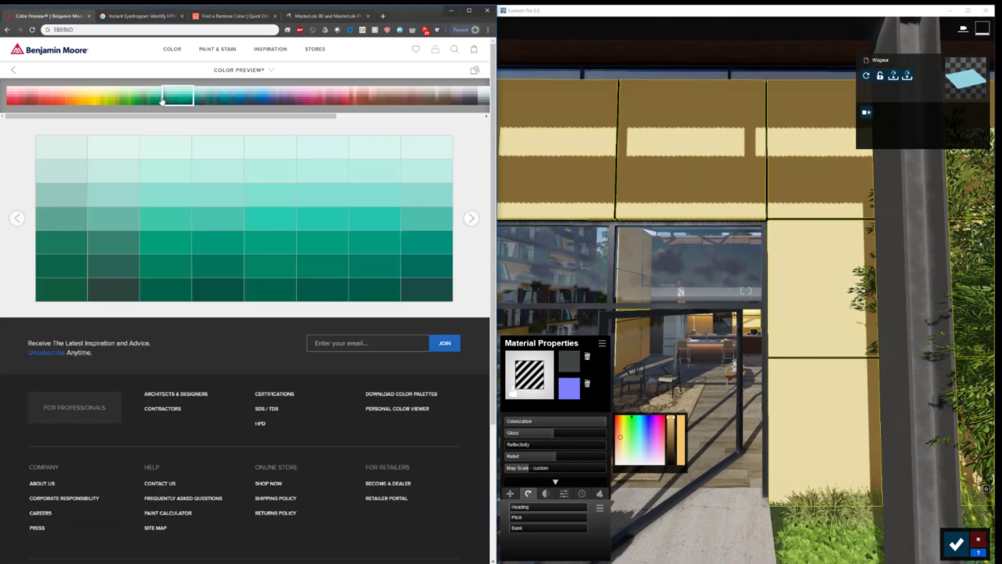
{"action": "left_click", "coordinate": [163, 223]}
{"action": "mouse_move", "coordinate": [914, 561]}
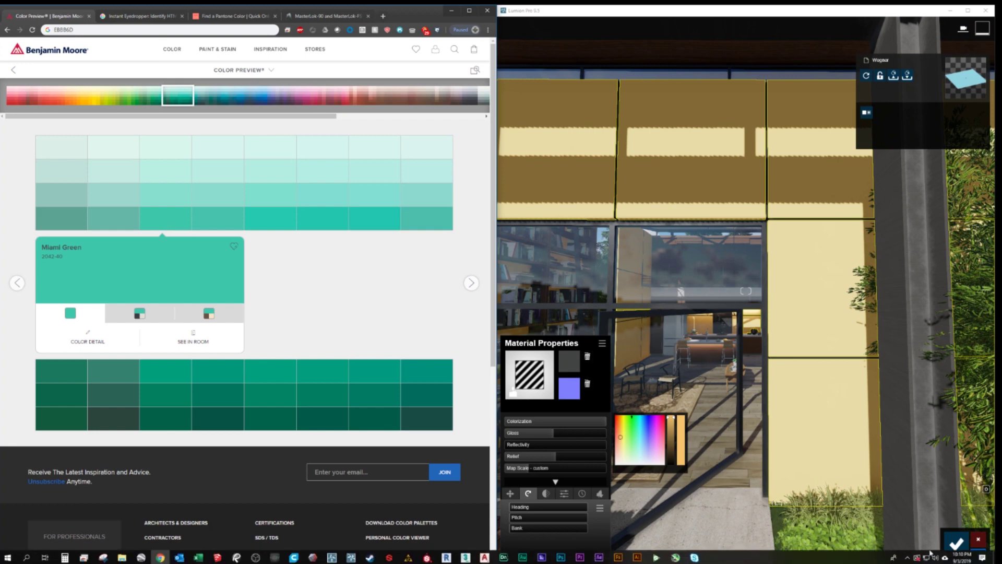
{"action": "left_click", "coordinate": [906, 560]}
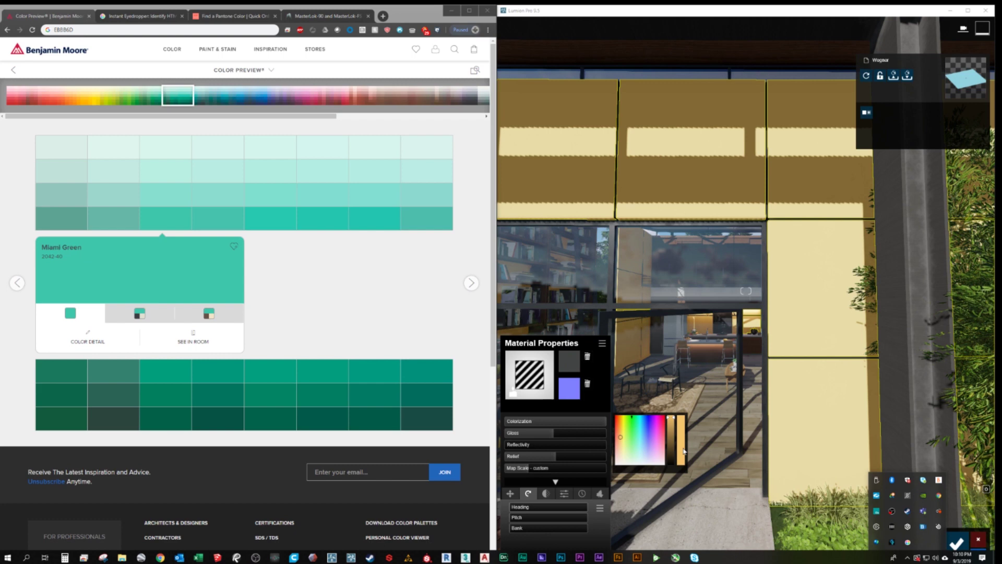
{"action": "key", "text": "ctrl+v"}
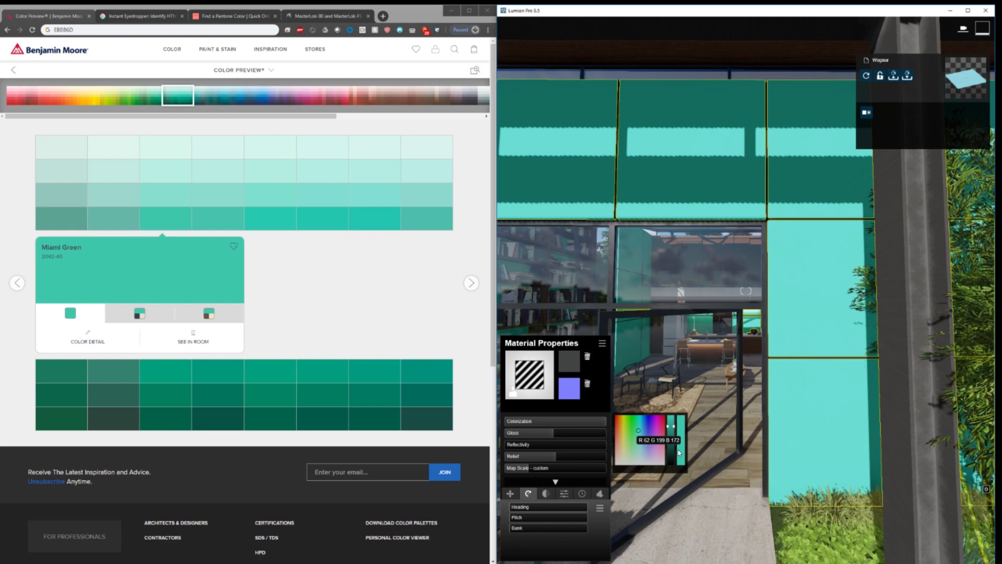
Search Google for "rbg to hex" in a new browser tab
{"action": "left_click", "coordinate": [296, 274]}
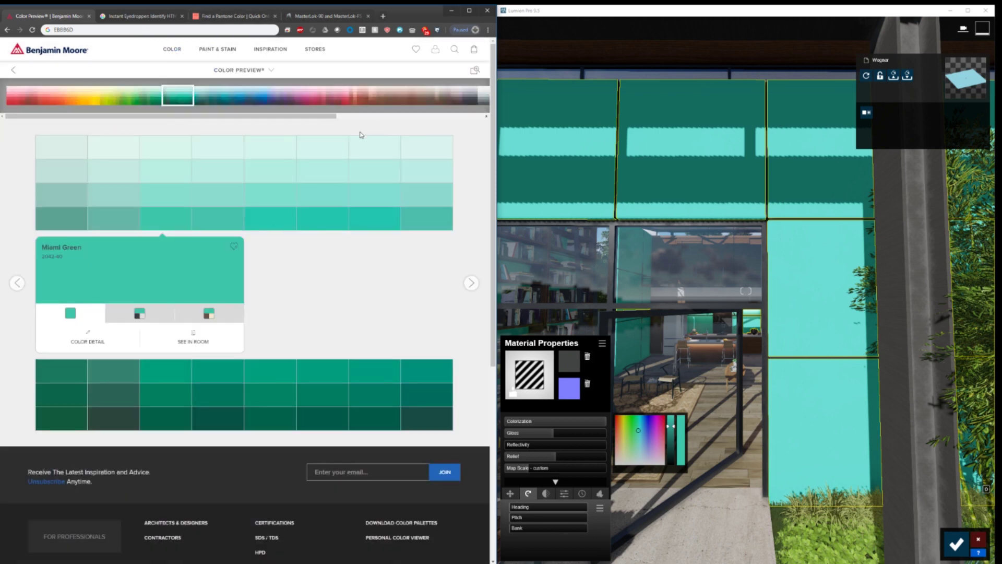
{"action": "left_click", "coordinate": [385, 17]}
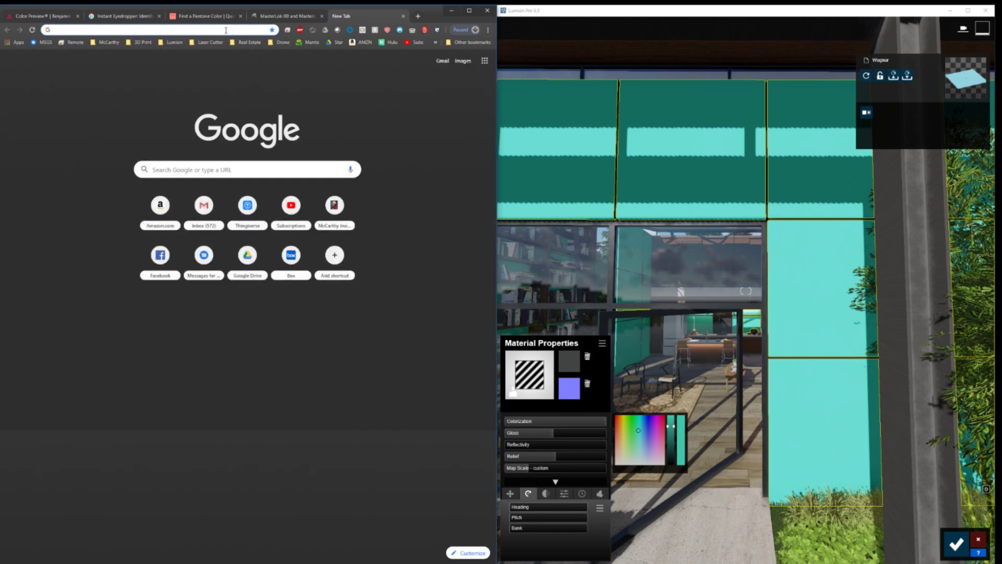
{"action": "type", "text": "r"}
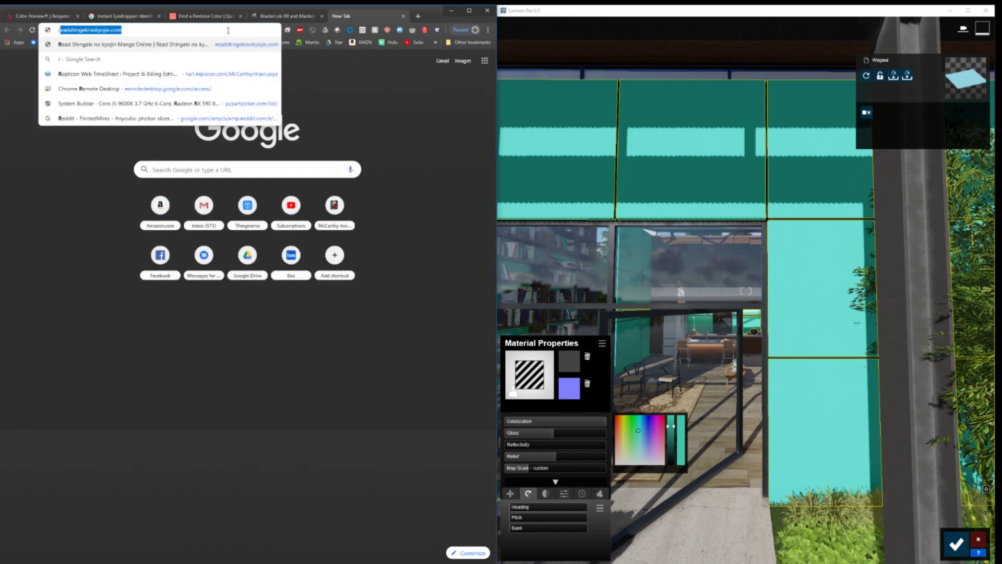
{"action": "type", "text": "bg to hex"}
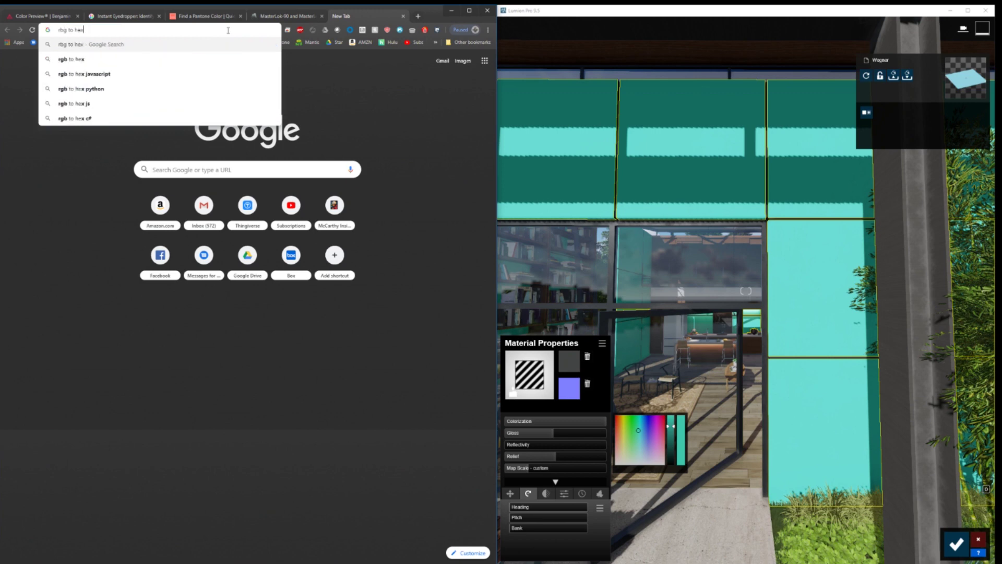
{"action": "key", "text": "Return"}
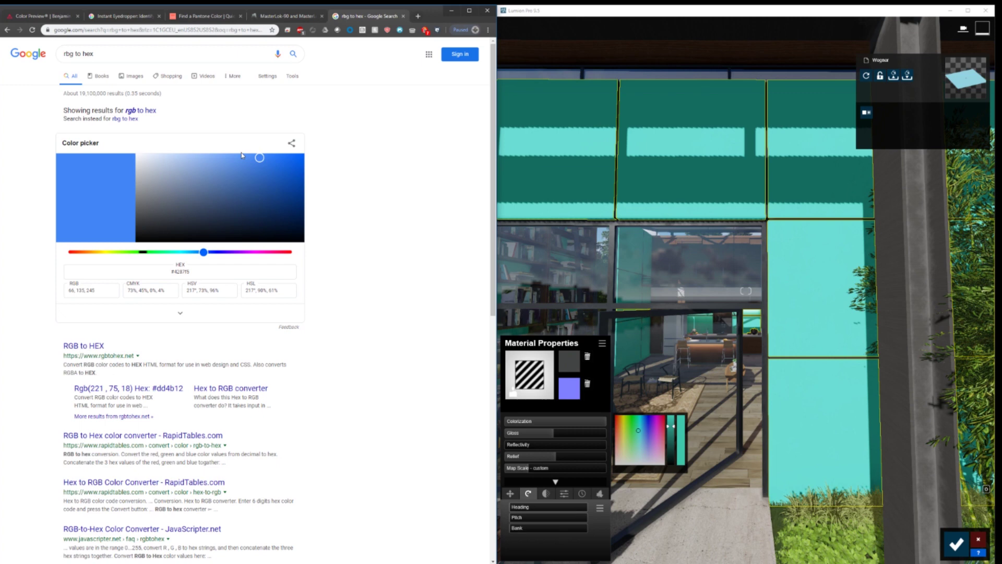
Pick a muted blue in Google's colour picker and change its RGB green value to 50
{"action": "left_click_drag", "start_coordinate": [259, 158], "coordinate": [182, 184]}
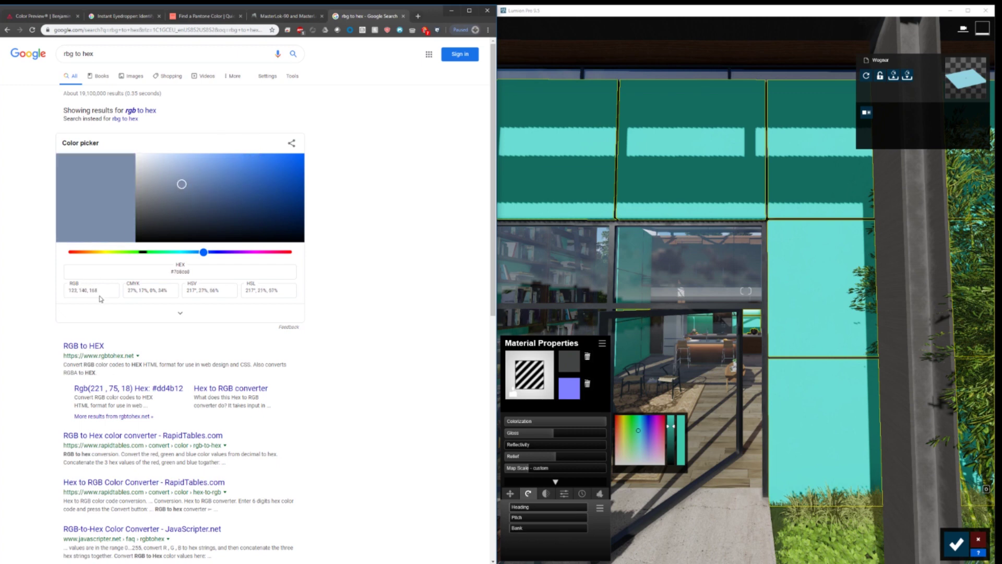
{"action": "left_click_drag", "start_coordinate": [98, 290], "coordinate": [42, 297]}
{"action": "type", "text": "1"}
{"action": "left_click", "coordinate": [74, 307]}
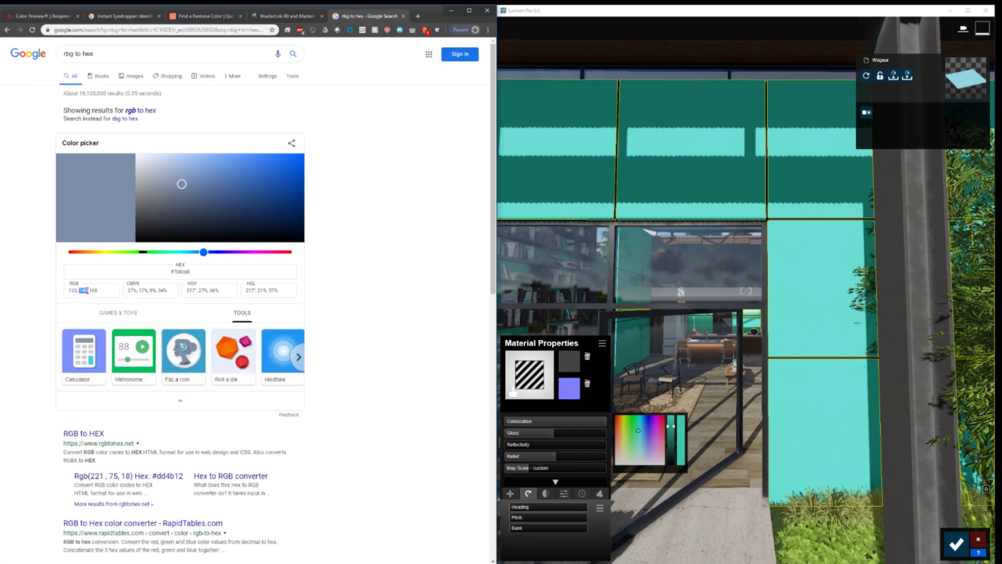
{"action": "type", "text": "50"}
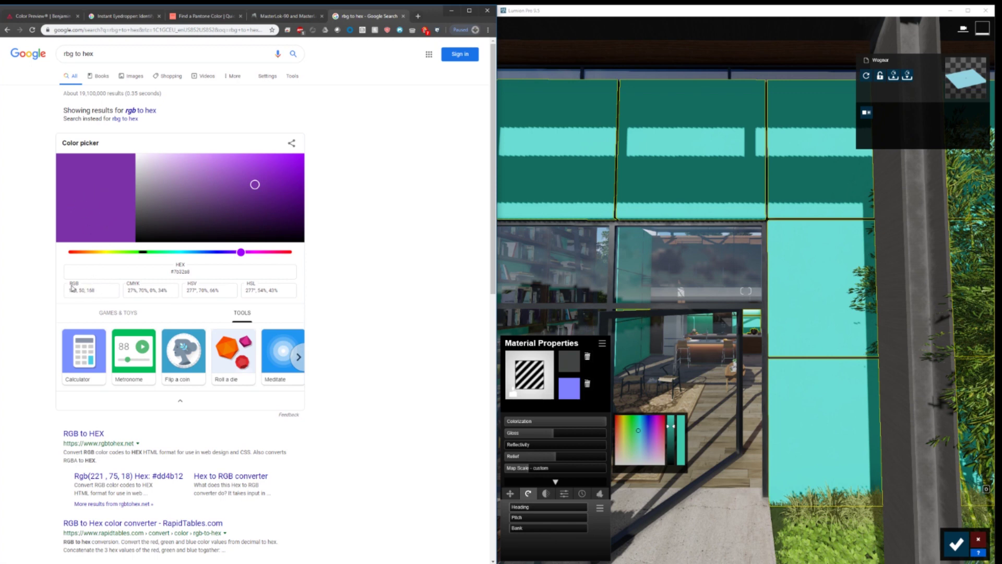
Copy the hex code 7b32a8 without its hash sign and paste it as the wall panels' colorization colour in Lumion
{"action": "left_click_drag", "start_coordinate": [190, 272], "coordinate": [177, 269]}
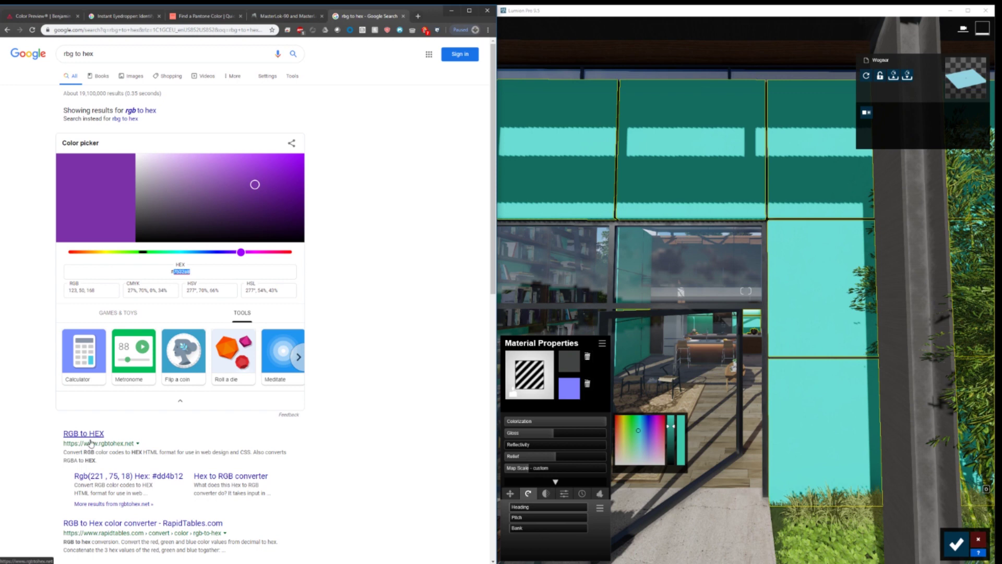
{"action": "left_click", "coordinate": [198, 271]}
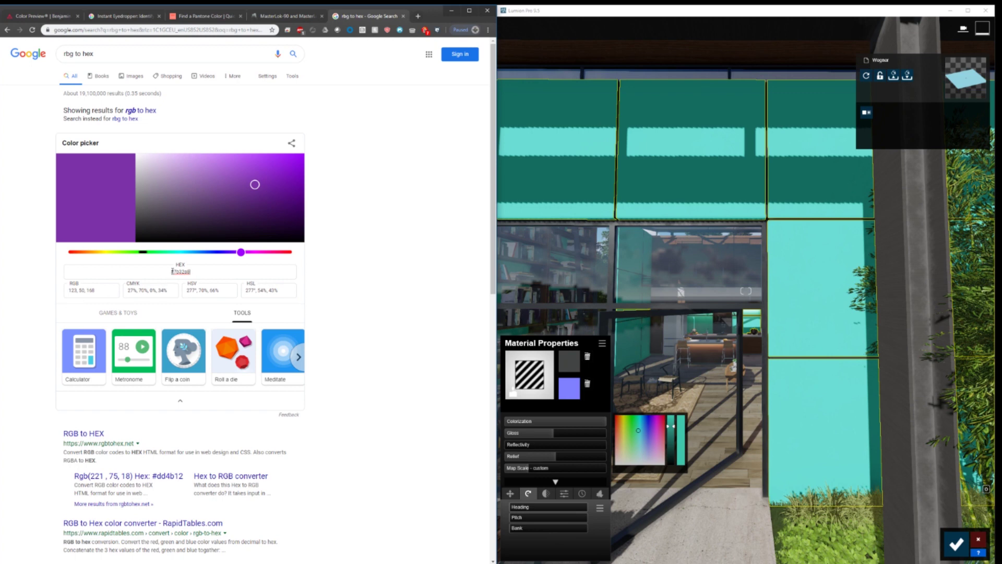
{"action": "left_click_drag", "start_coordinate": [172, 271], "coordinate": [193, 272]}
{"action": "left_click", "coordinate": [170, 271]}
{"action": "left_click", "coordinate": [178, 272]}
{"action": "left_click_drag", "start_coordinate": [174, 271], "coordinate": [203, 272]}
{"action": "left_click", "coordinate": [174, 271]}
{"action": "left_click", "coordinate": [681, 452]}
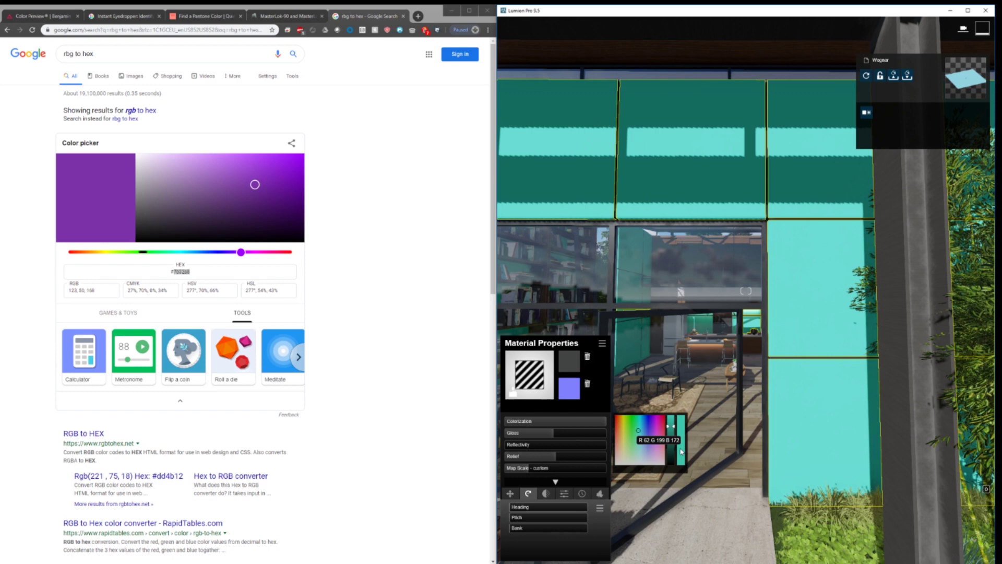
{"action": "key", "text": "ctrl+v"}
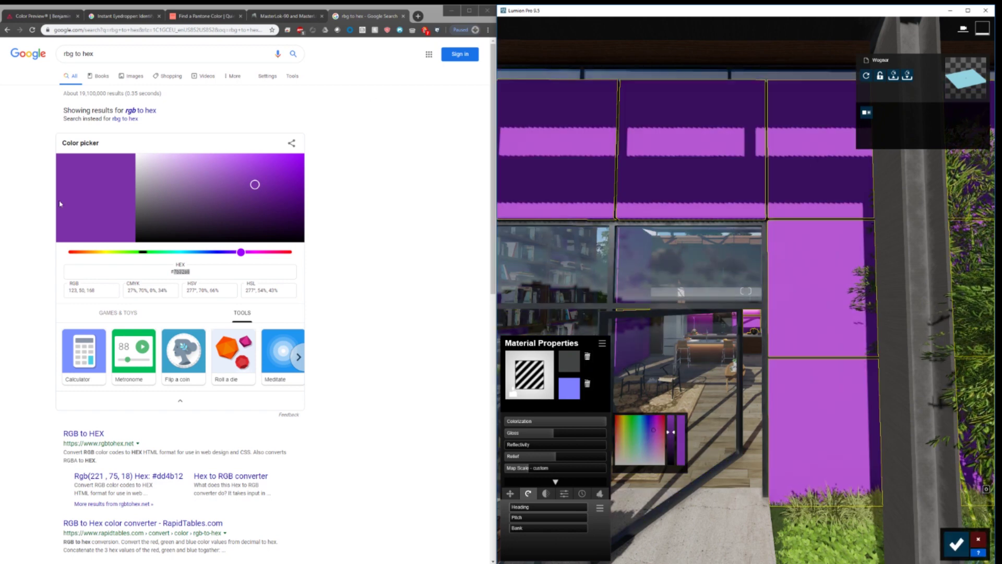
{"action": "left_click", "coordinate": [40, 174]}
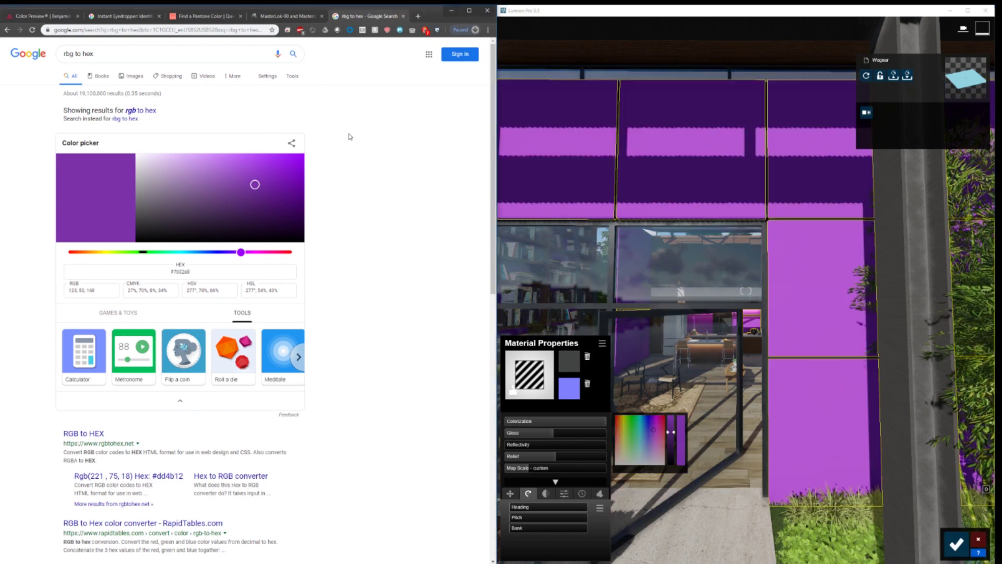
Return to the Pantone Color Finder and open the details of the orange PANTONE 3564 C chip
{"action": "left_click", "coordinate": [203, 16]}
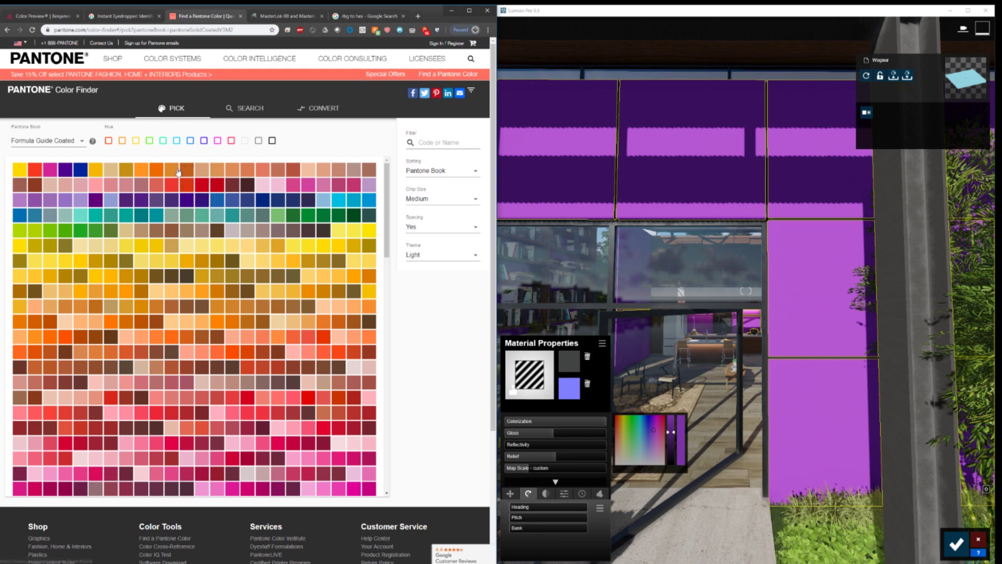
{"action": "left_click", "coordinate": [158, 171]}
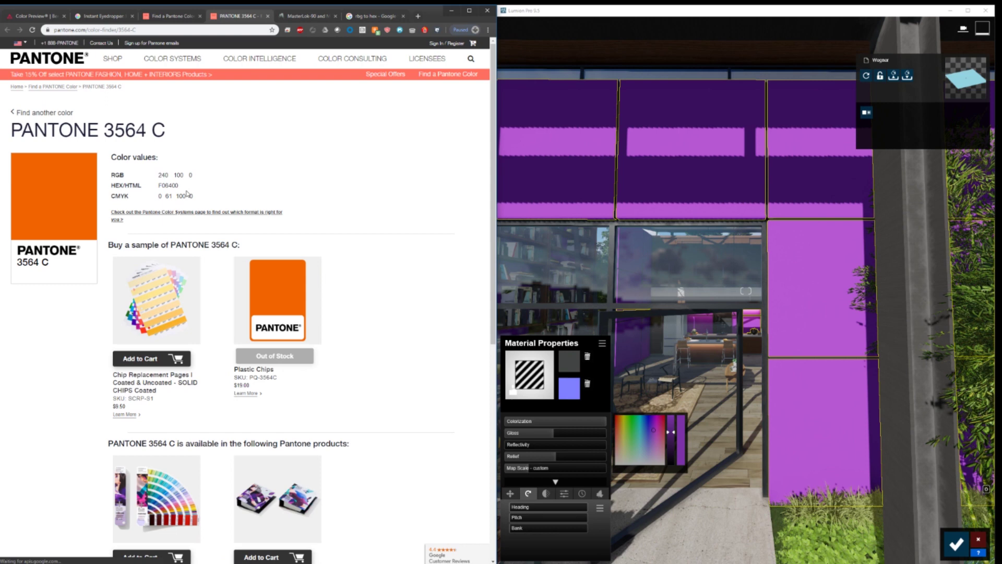
Copy the hex value F06400 of PANTONE 3564 C and paste it as the wall panels' colorization colour in Lumion
{"action": "left_click_drag", "start_coordinate": [183, 187], "coordinate": [162, 186]}
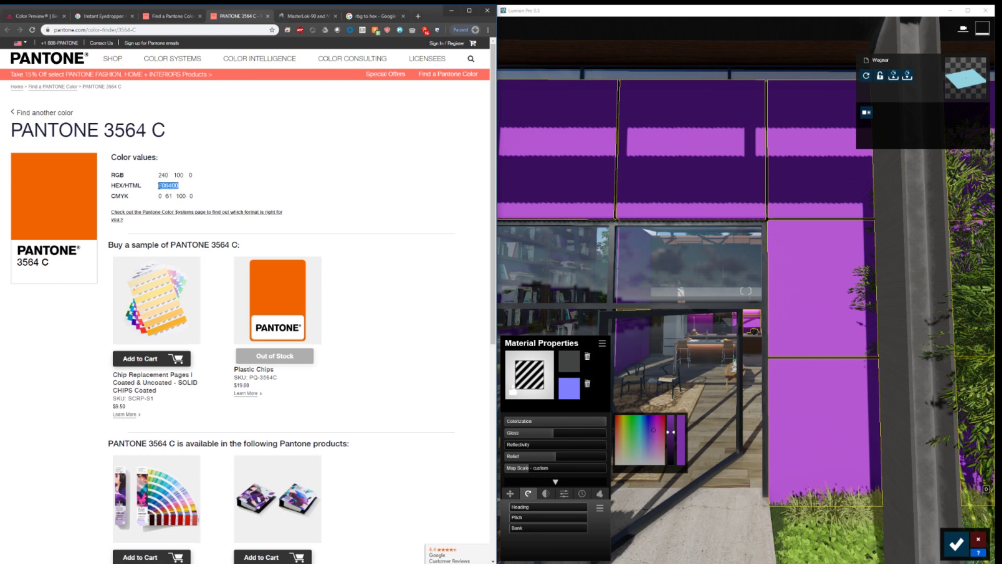
{"action": "left_click", "coordinate": [681, 448]}
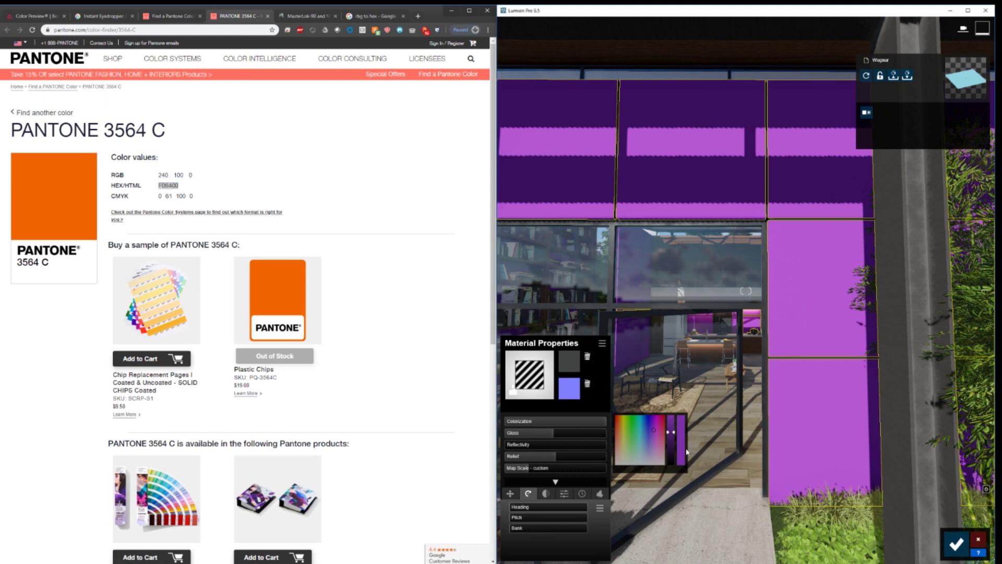
{"action": "key", "text": "ctrl+v"}
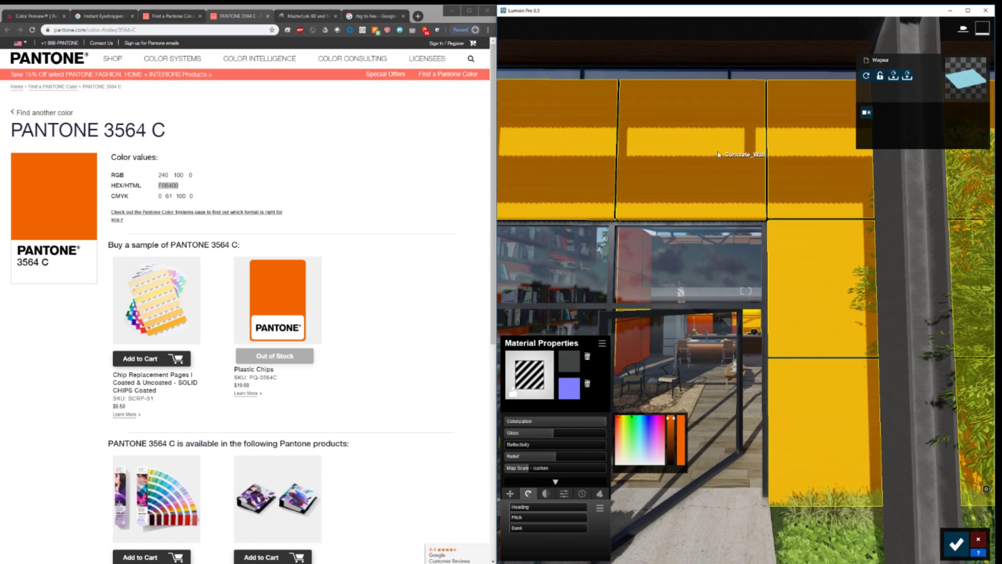
Select the roof's wood_dark material, raise its colorization and paste F06400 as the colorization colour
{"action": "key", "text": "s"}
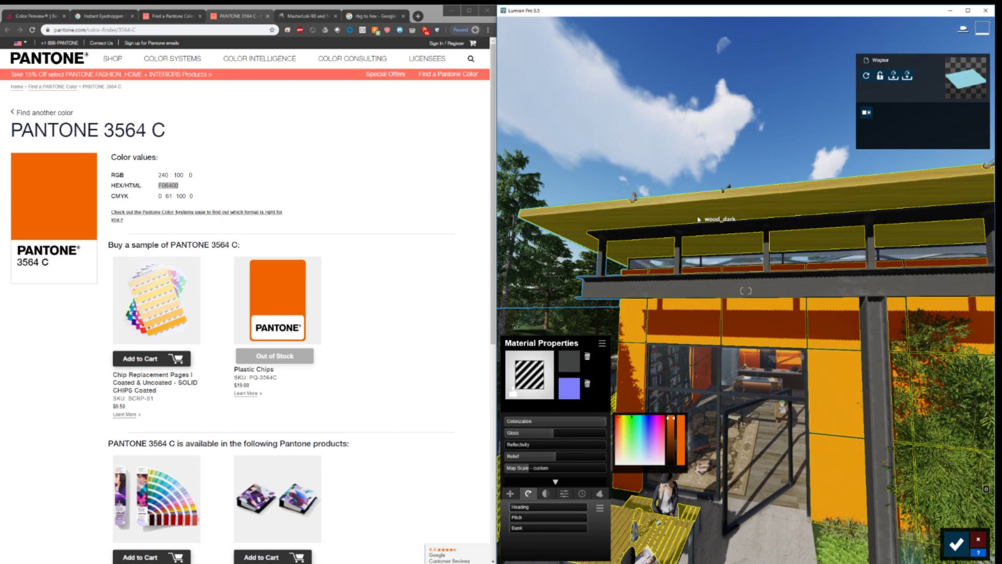
{"action": "left_click", "coordinate": [699, 219]}
{"action": "key", "text": "w"}
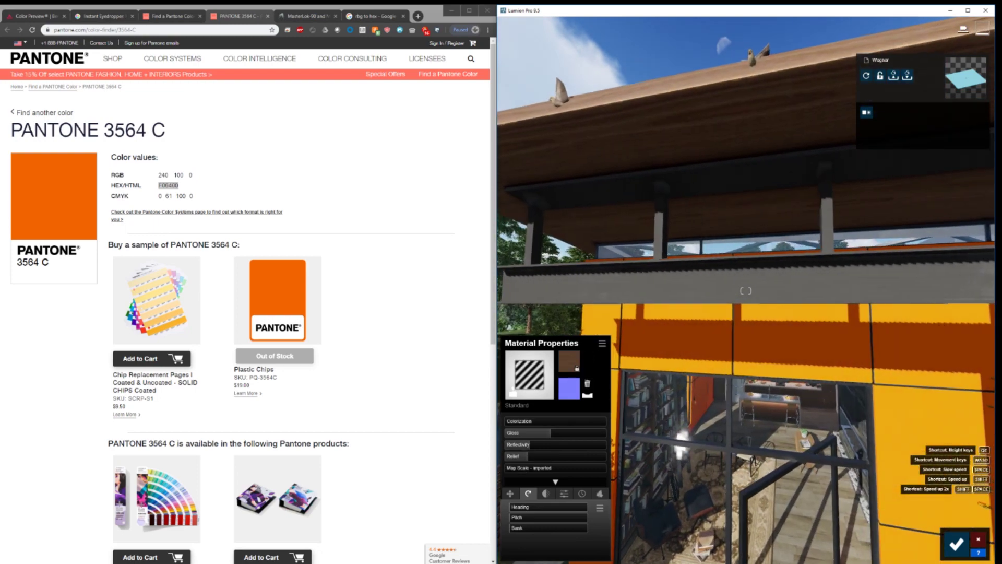
{"action": "key", "text": "s"}
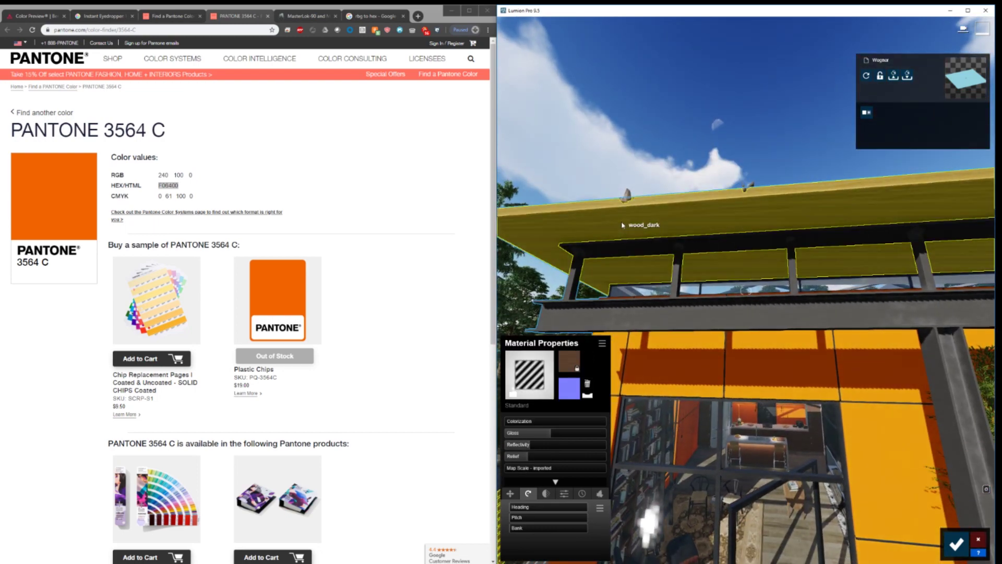
{"action": "left_click", "coordinate": [540, 419]}
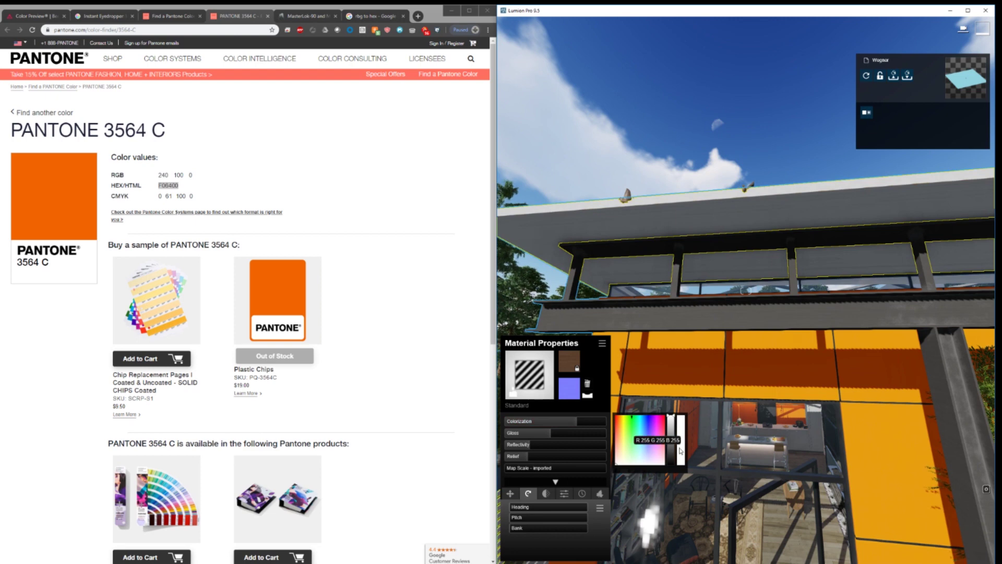
{"action": "key", "text": "ctrl+v"}
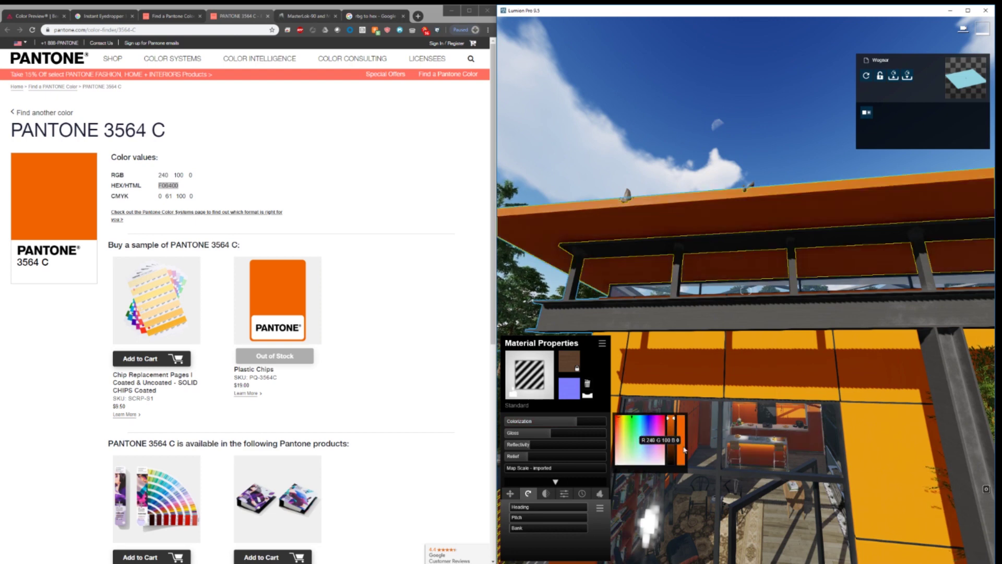
Select the pool's water material and choose Clear Lake for it from the material library
{"action": "right_click_drag", "start_coordinate": [651, 280], "coordinate": [634, 284]}
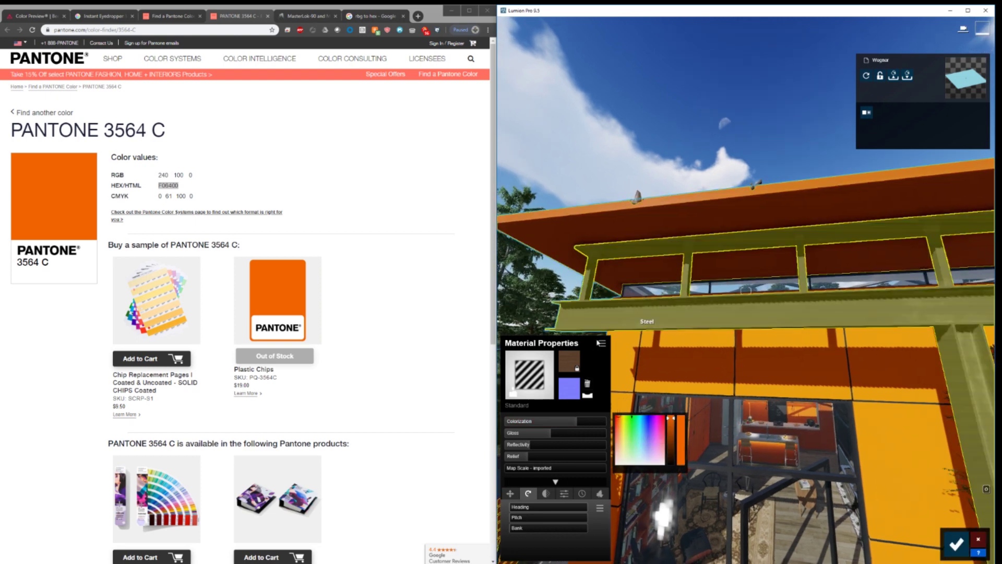
{"action": "right_click_drag", "start_coordinate": [741, 284], "coordinate": [676, 276]}
{"action": "left_click", "coordinate": [709, 214]}
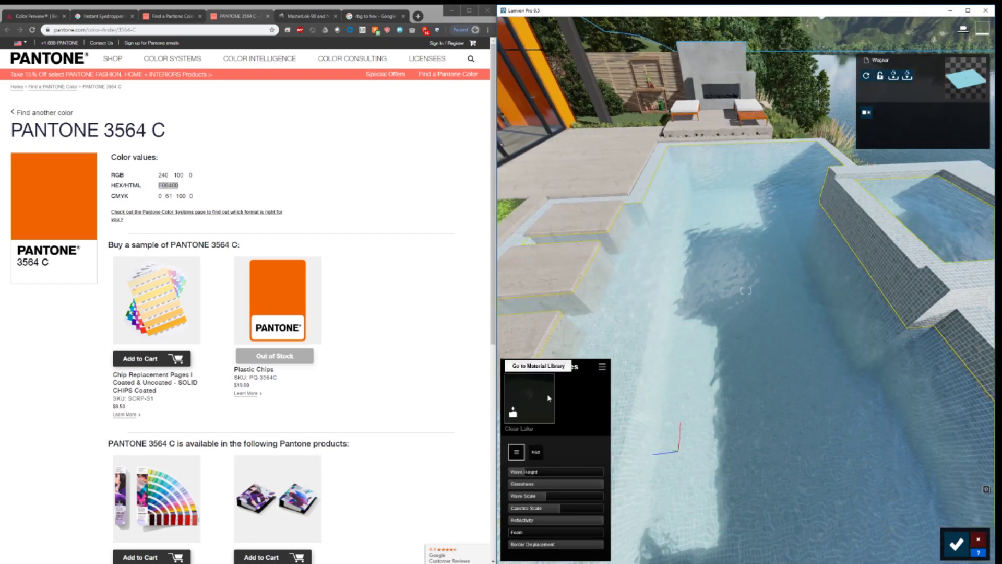
{"action": "left_click", "coordinate": [530, 398]}
{"action": "left_click", "coordinate": [645, 430]}
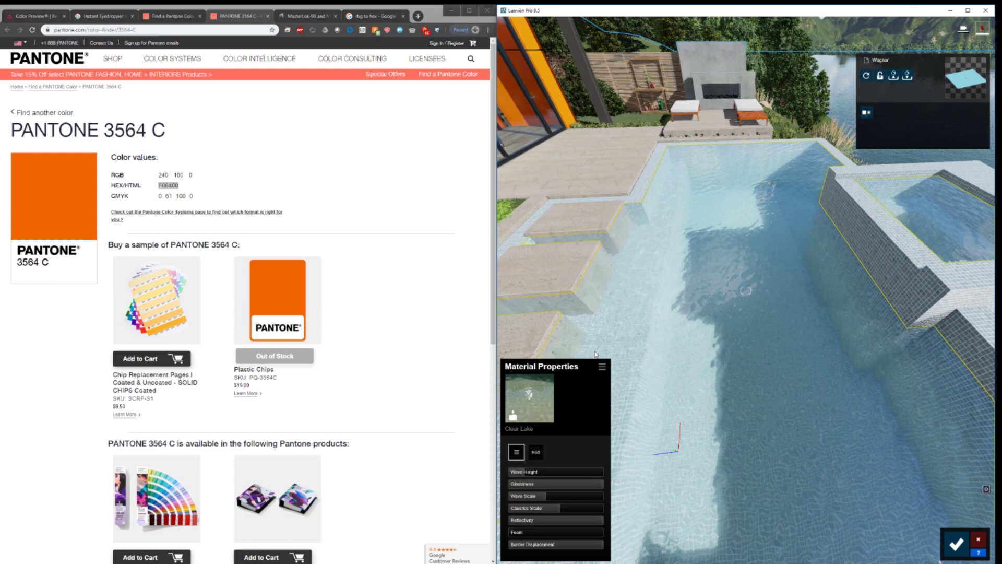
Try the hex colour F06400 as the Clear Lake water's RGB colour, and return the water to a near-white colour
{"action": "left_click", "coordinate": [536, 452]}
{"action": "left_click", "coordinate": [576, 504]}
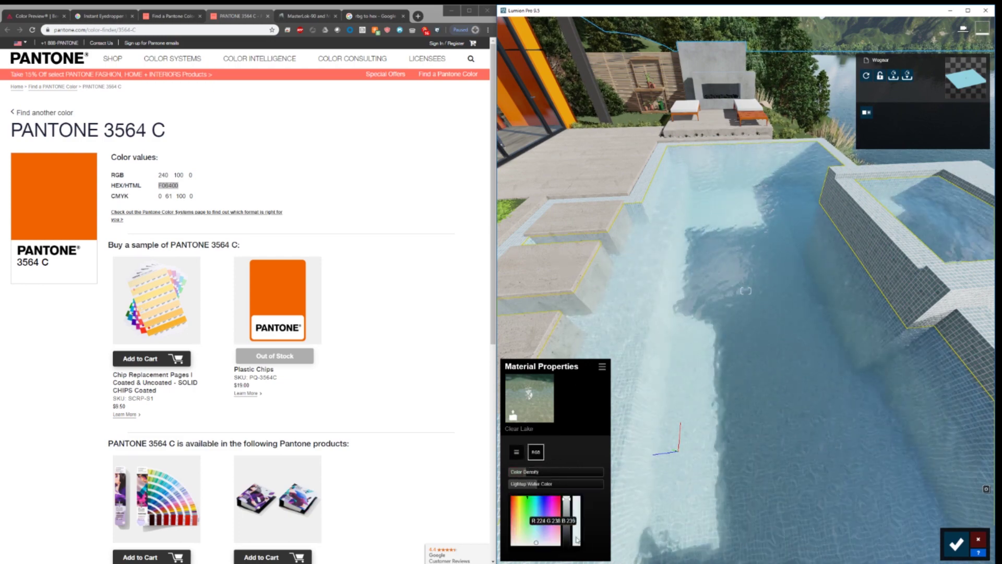
{"action": "type", "text": "F06400"}
{"action": "right_click_drag", "start_coordinate": [679, 454], "coordinate": [676, 412]}
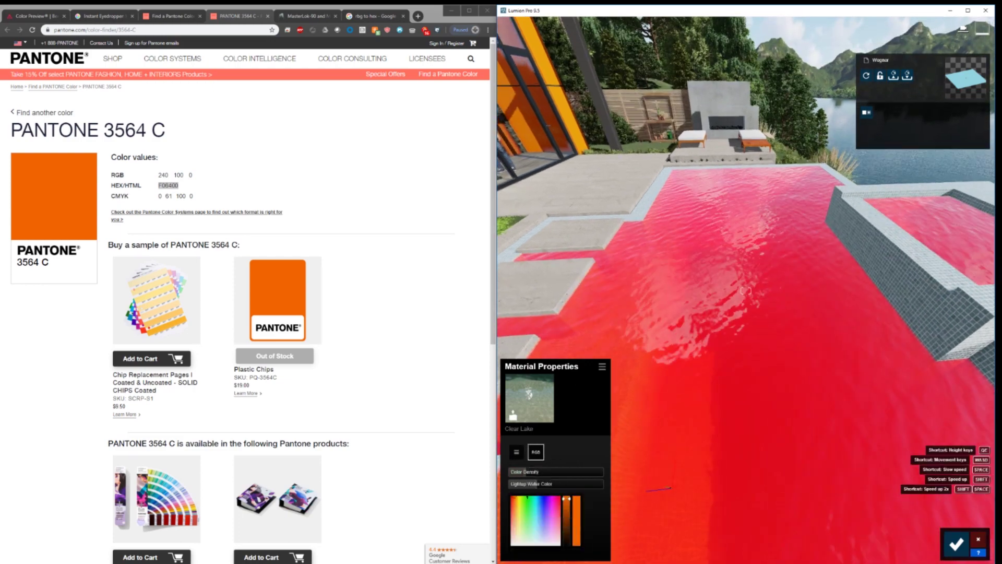
{"action": "key", "text": "w"}
{"action": "key", "text": "e"}
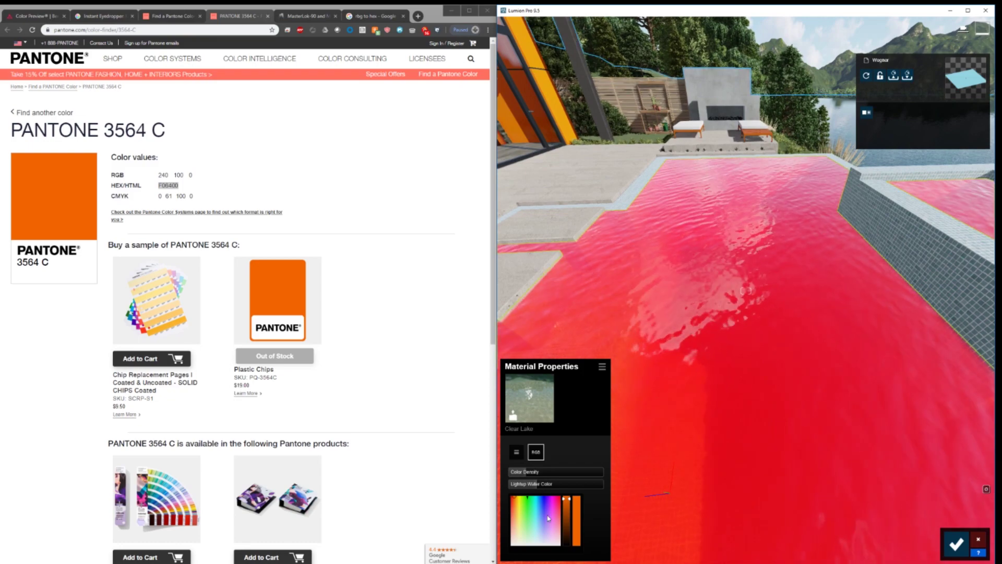
{"action": "left_click_drag", "start_coordinate": [537, 514], "coordinate": [543, 545]}
{"action": "right_click_drag", "start_coordinate": [679, 366], "coordinate": [574, 334]}
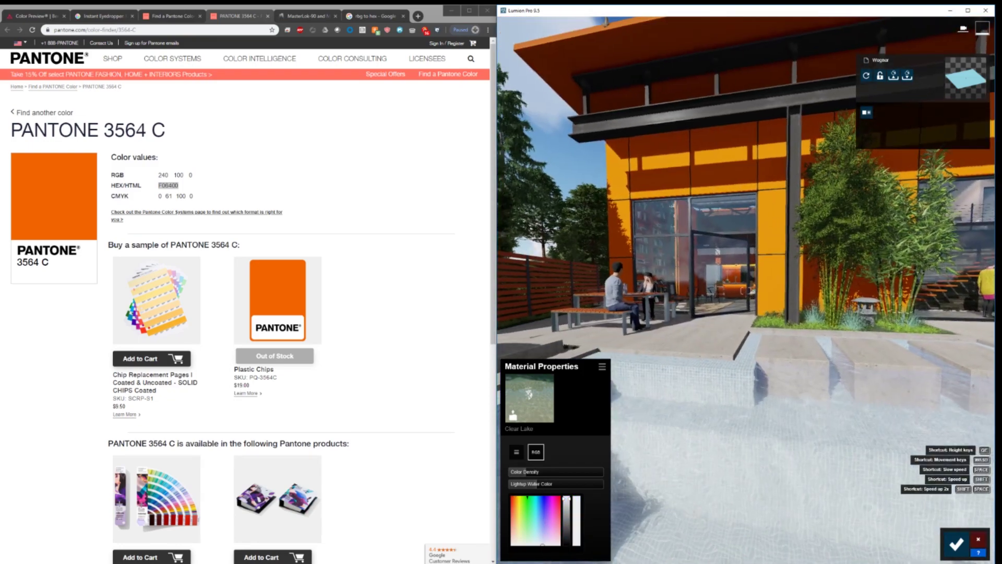
Change the pool's water material to the custom Glass Advanced type and paste F06400 as its RGB colour
{"action": "left_click", "coordinate": [530, 398]}
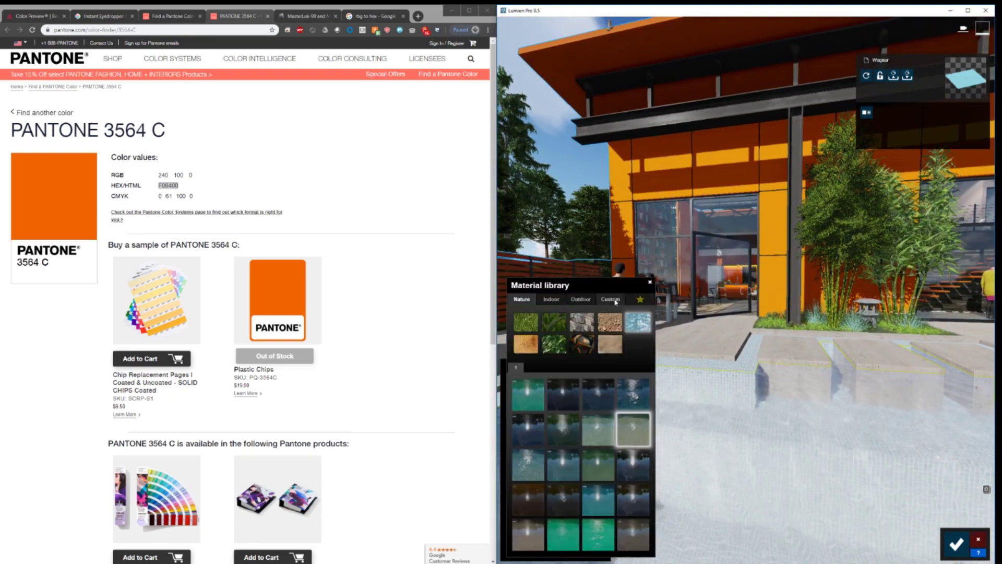
{"action": "left_click", "coordinate": [609, 299]}
{"action": "left_click", "coordinate": [637, 330]}
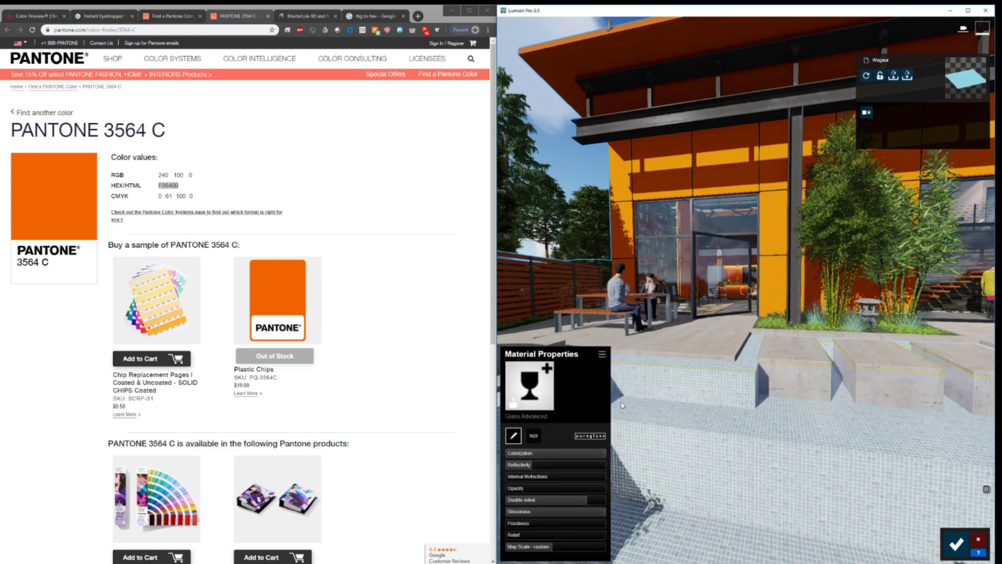
{"action": "left_click", "coordinate": [534, 438]}
{"action": "key", "text": "ctrl+v"}
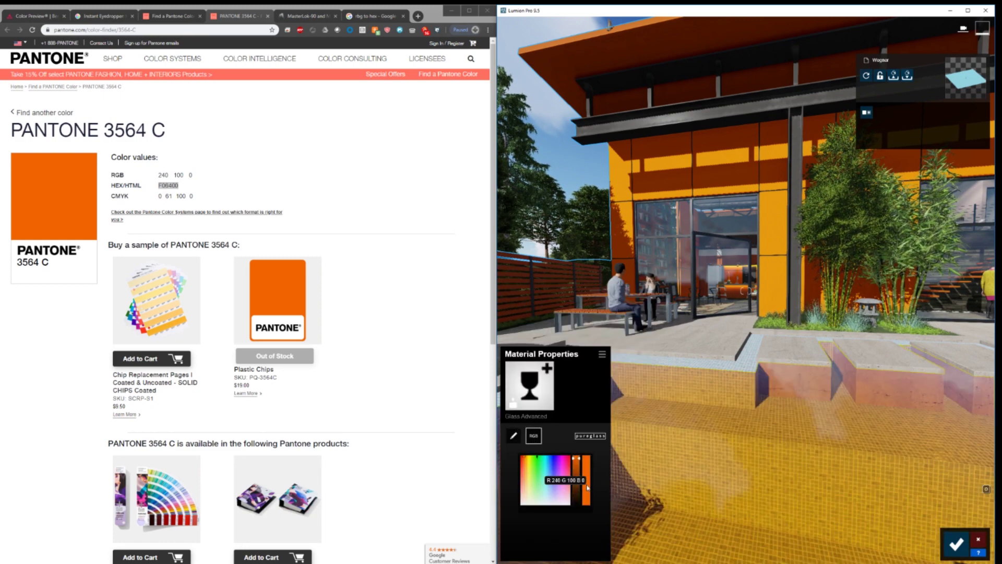
{"action": "right_click_drag", "start_coordinate": [729, 444], "coordinate": [737, 448]}
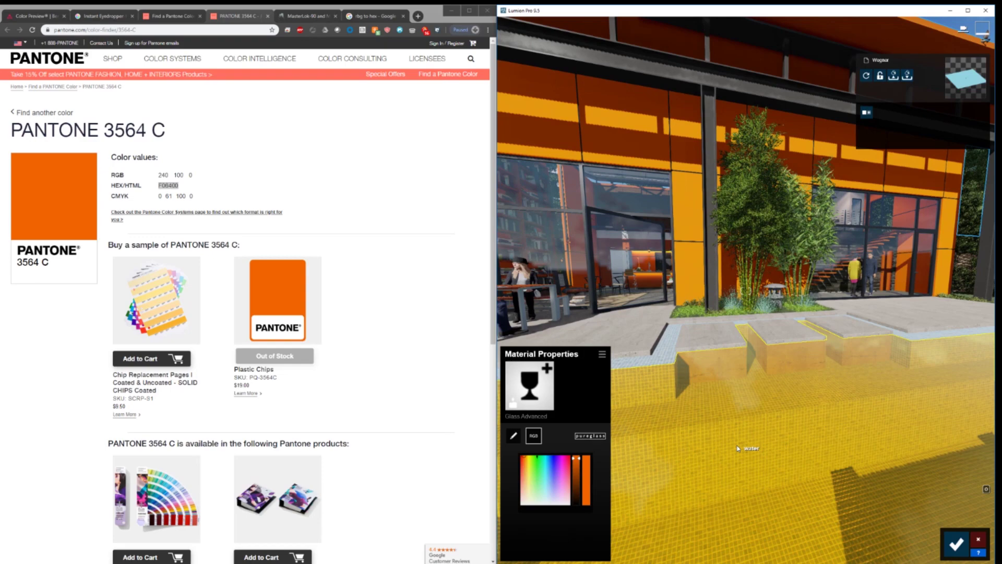
Replace the pool's material with indoor Carpet Domestic 002 1024, raise its colorization and paste F06400 as the colour
{"action": "left_click", "coordinate": [529, 385]}
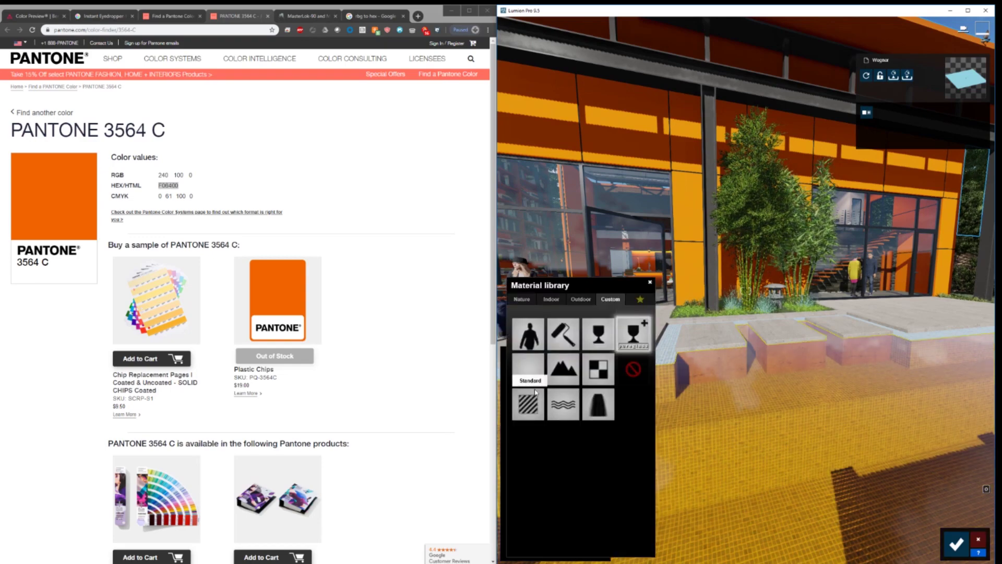
{"action": "left_click", "coordinate": [552, 300]}
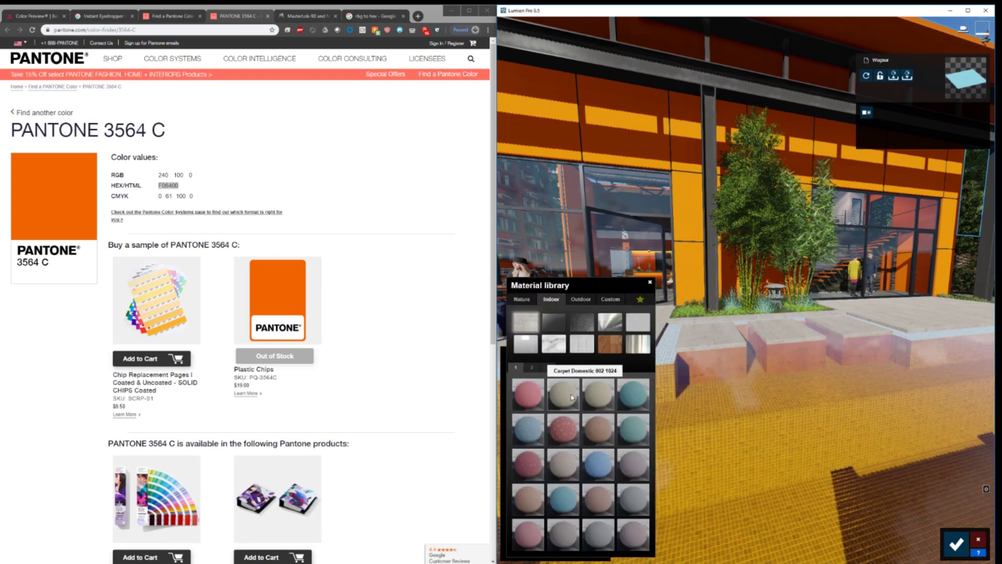
{"action": "left_click", "coordinate": [581, 394]}
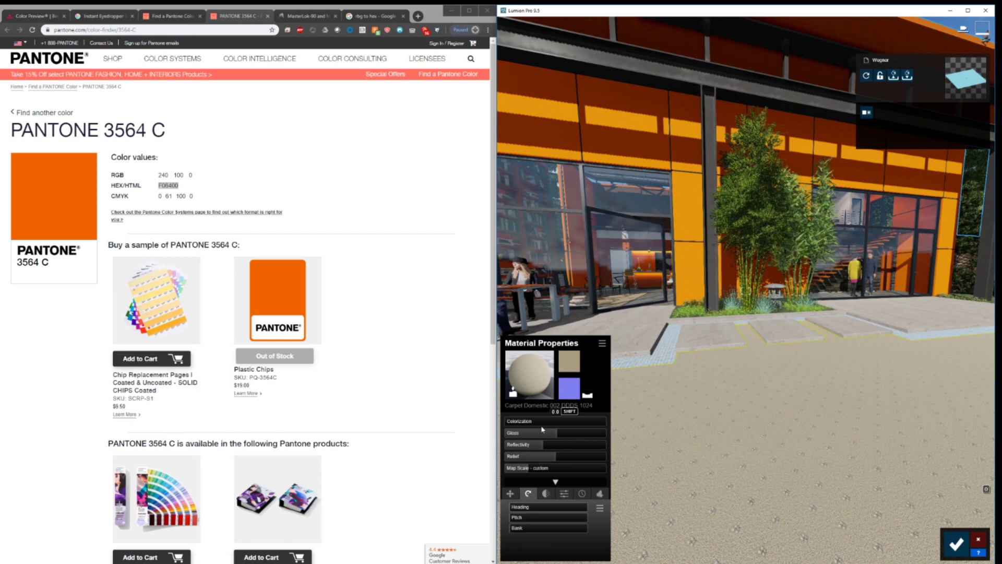
{"action": "left_click", "coordinate": [585, 420]}
{"action": "left_click", "coordinate": [635, 451]}
{"action": "mouse_move", "coordinate": [679, 456]}
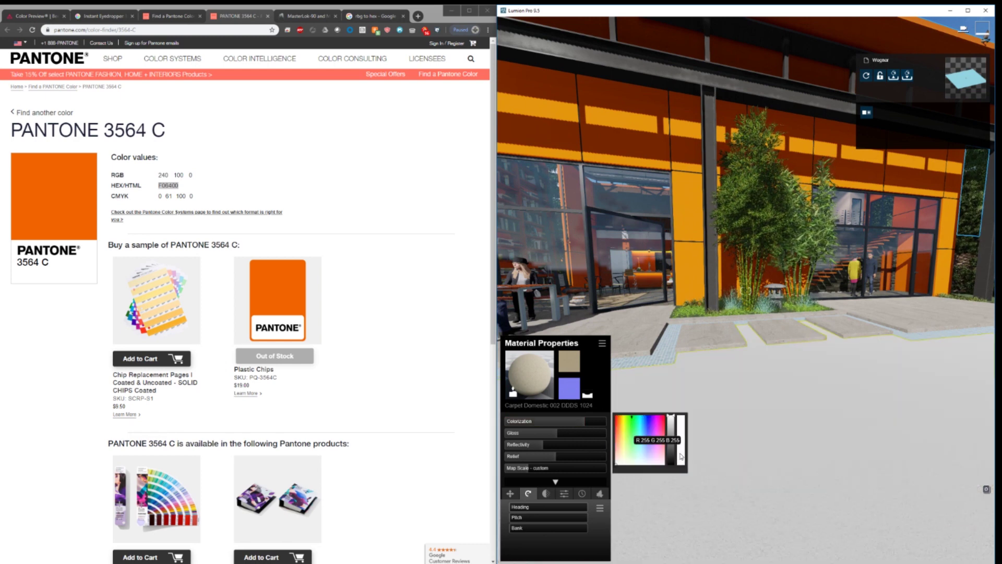
{"action": "key", "text": "ctrl+v"}
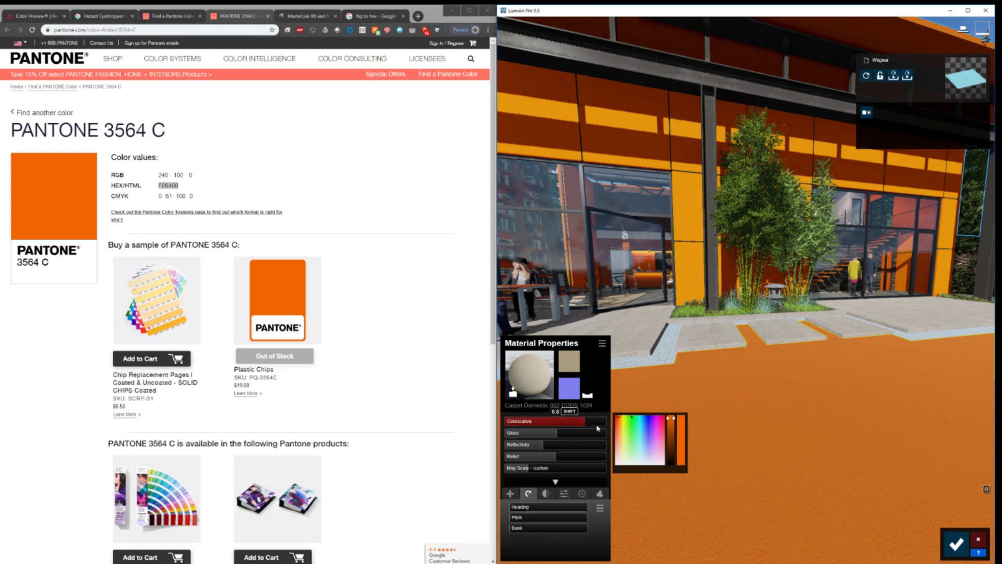
{"action": "right_click_drag", "start_coordinate": [801, 361], "coordinate": [730, 332]}
{"action": "key", "text": "a"}
{"action": "key", "text": "s"}
{"action": "key", "text": "d"}
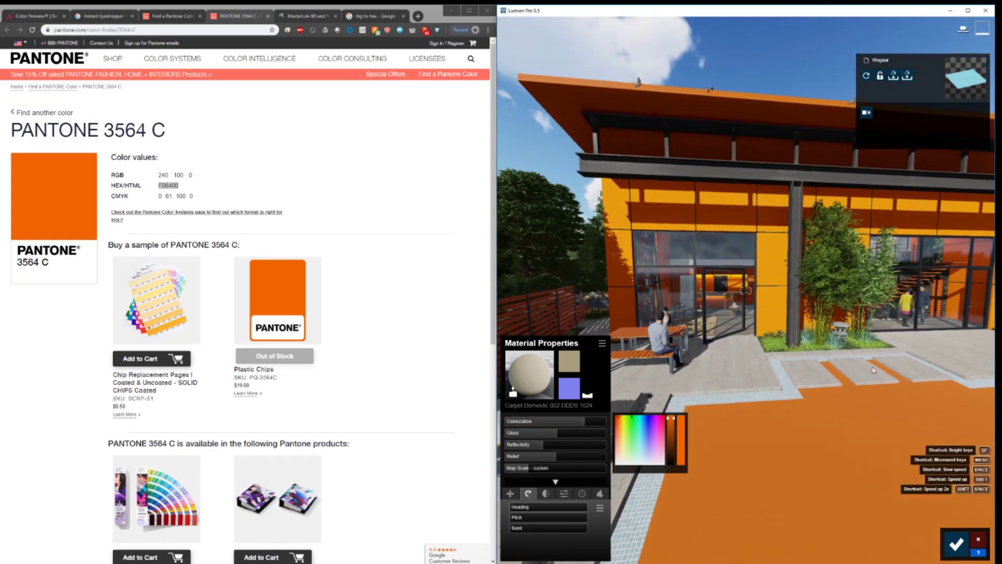
Open the Instant Eyedropper options from the system tray and choose HTML as the colour format
{"action": "mouse_move", "coordinate": [879, 563]}
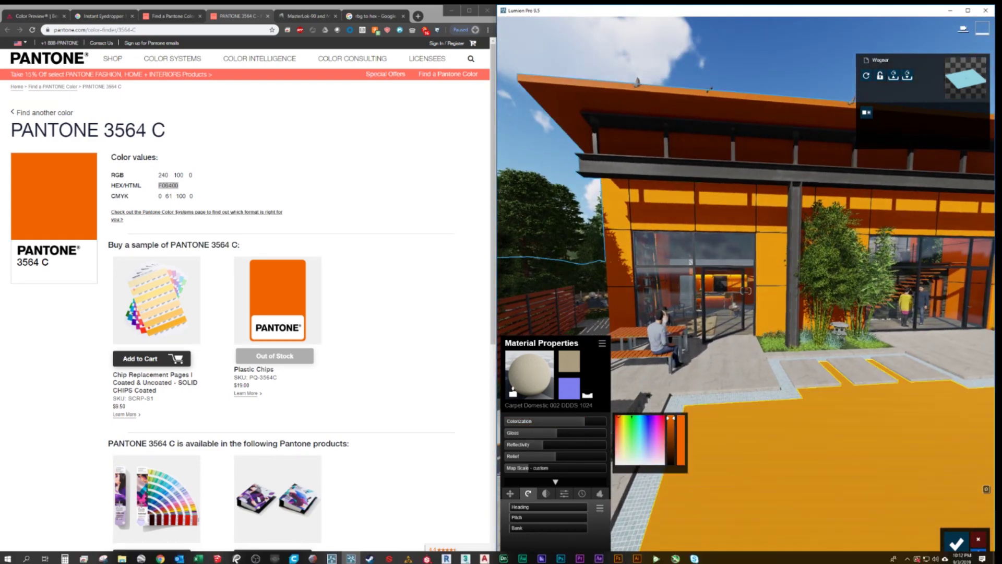
{"action": "left_click", "coordinate": [907, 558]}
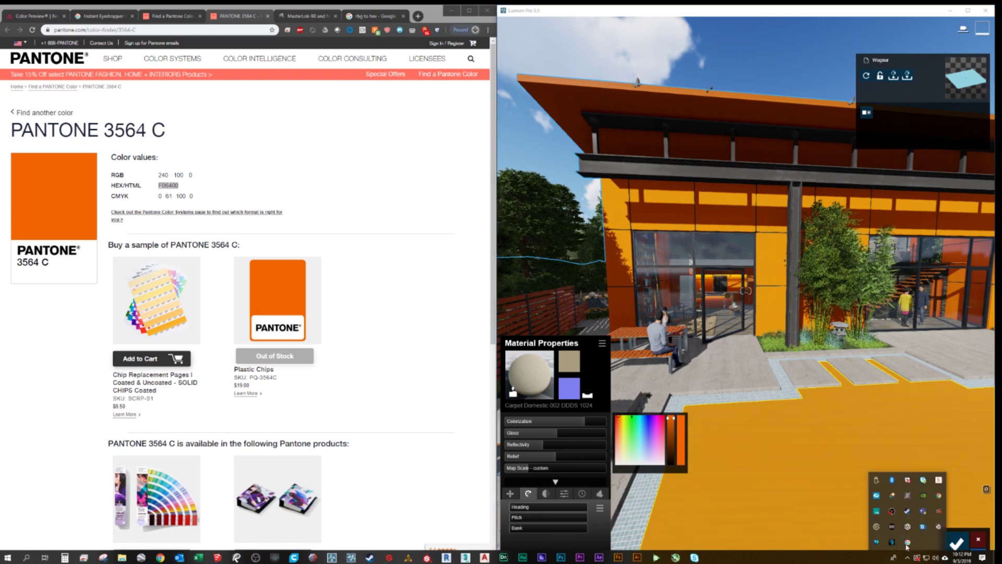
{"action": "right_click", "coordinate": [907, 546]}
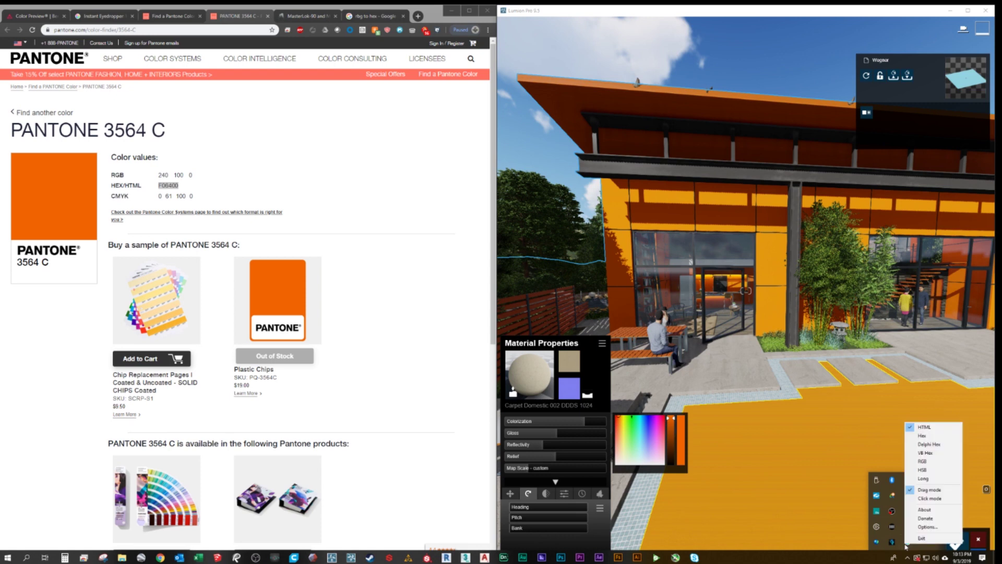
{"action": "left_click", "coordinate": [930, 431]}
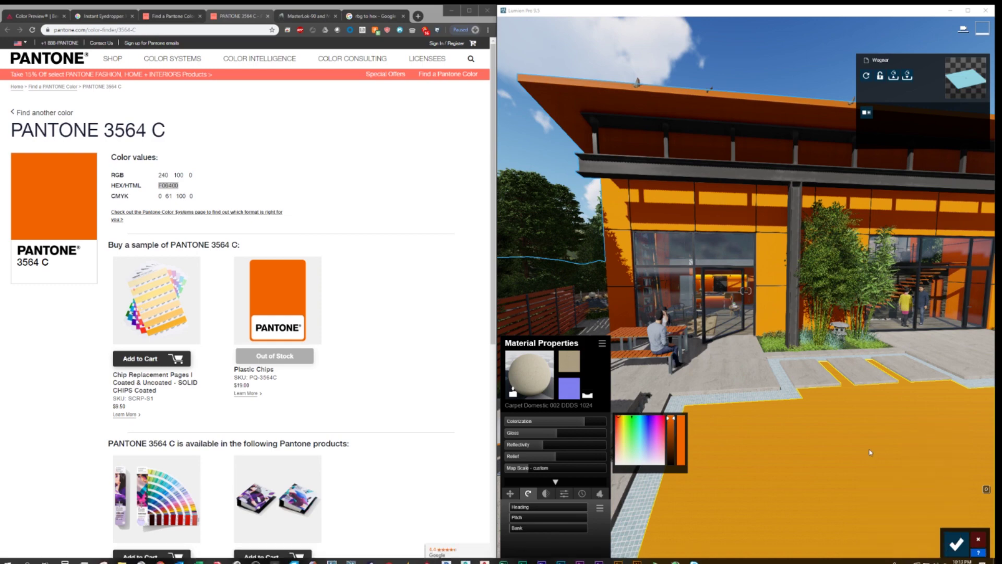
Return to Lumion, maximize its window and inspect the recoloured facade, roof and terrace
{"action": "left_click", "coordinate": [869, 450]}
{"action": "right_click_drag", "start_coordinate": [870, 450], "coordinate": [830, 297]}
{"action": "key", "text": "s"}
{"action": "mouse_move", "coordinate": [746, 291]}
{"action": "right_mouse_down"}
{"action": "mouse_move", "coordinate": [746, 397]}
{"action": "mouse_move", "coordinate": [745, 271]}
{"action": "right_mouse_up"}
{"action": "key", "text": "w"}
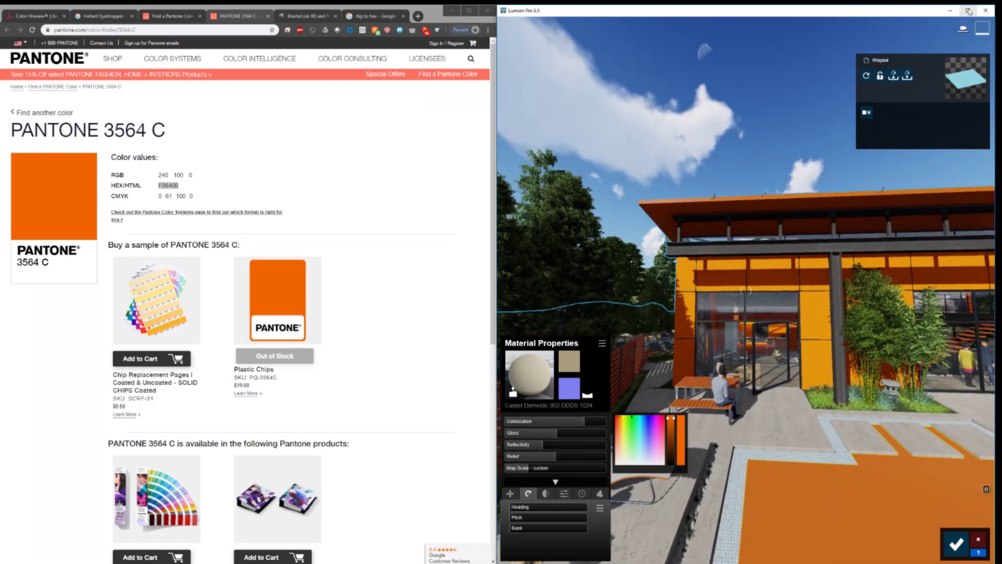
{"action": "left_click", "coordinate": [968, 10]}
{"action": "right_click_drag", "start_coordinate": [732, 275], "coordinate": [705, 238]}
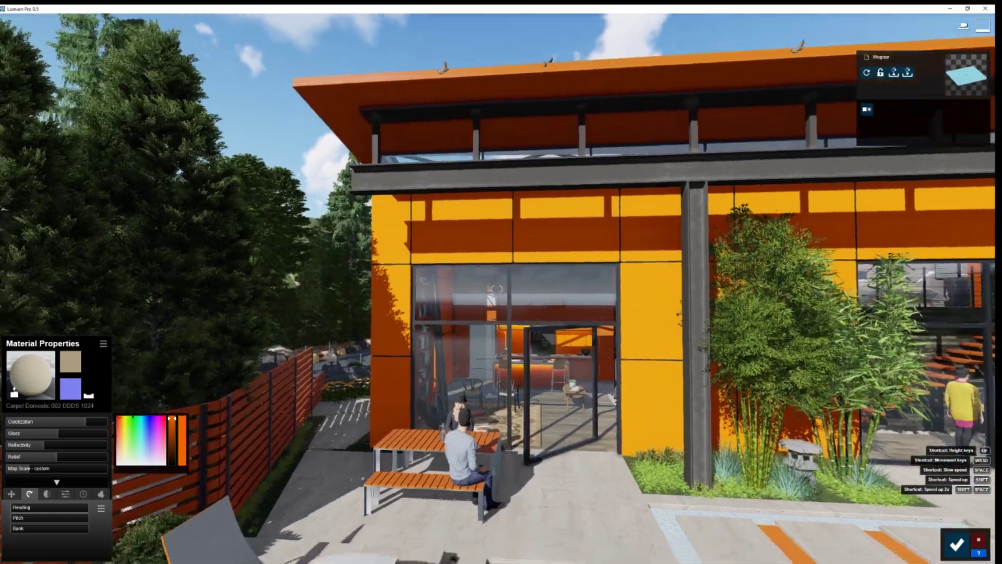
{"action": "right_click_drag", "start_coordinate": [497, 289], "coordinate": [347, 558]}
{"action": "key", "text": "w"}
{"action": "key", "text": "q"}
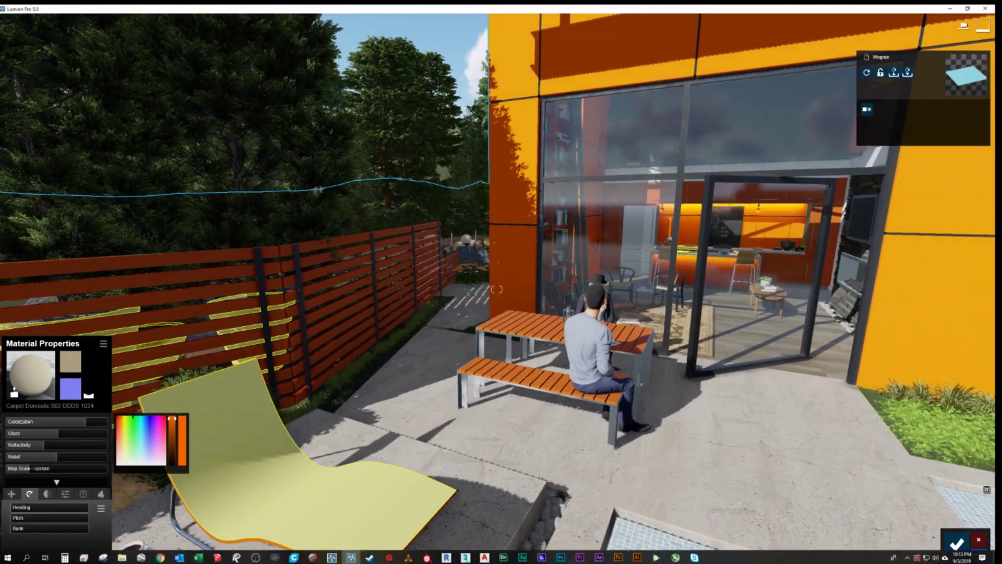
Switch to SketchUp, match the wall's material to a pale grey sampled on screen and set the colour picker to RGB
{"action": "key", "text": "alt+Tab"}
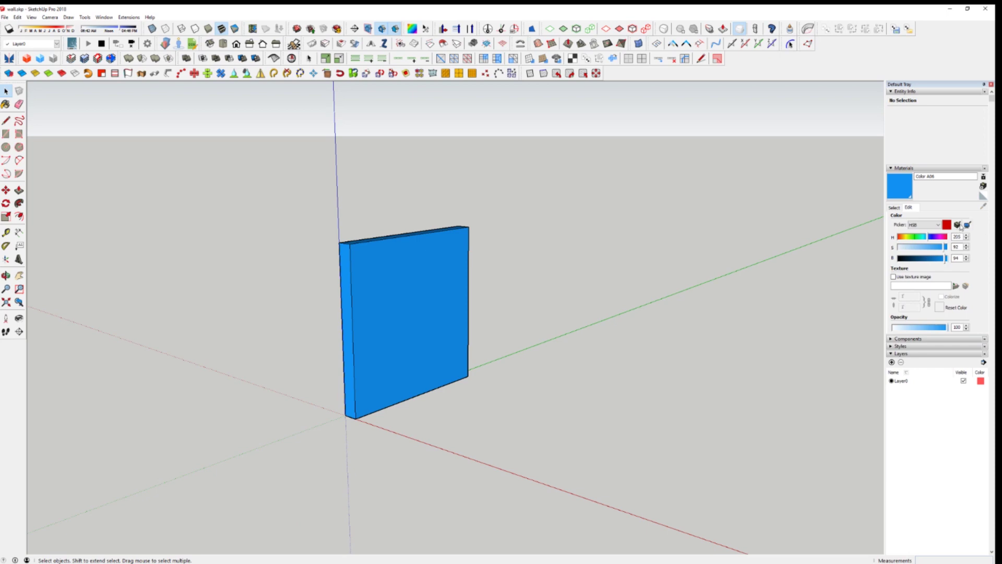
{"action": "left_click", "coordinate": [713, 193]}
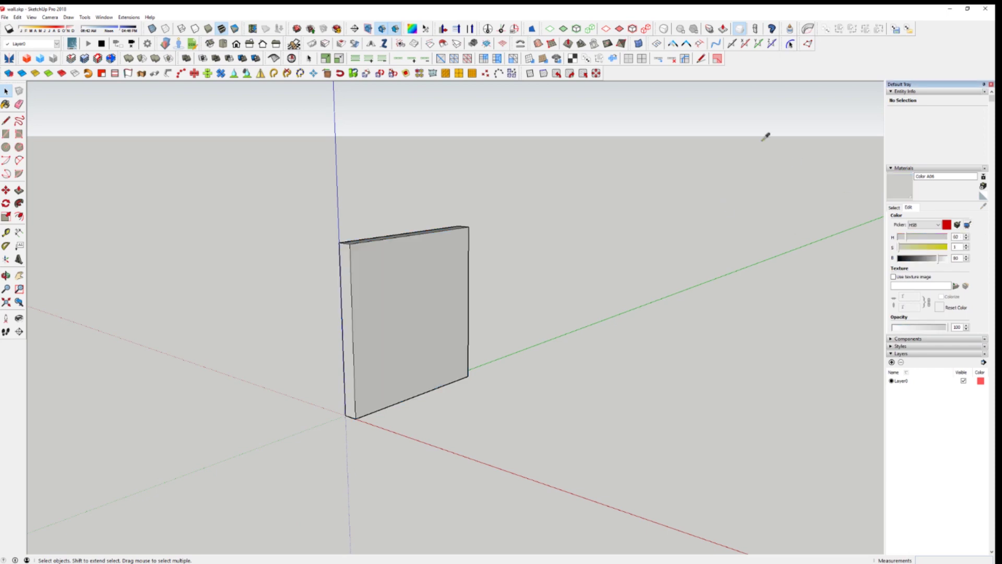
{"action": "key", "text": "ctrl+z"}
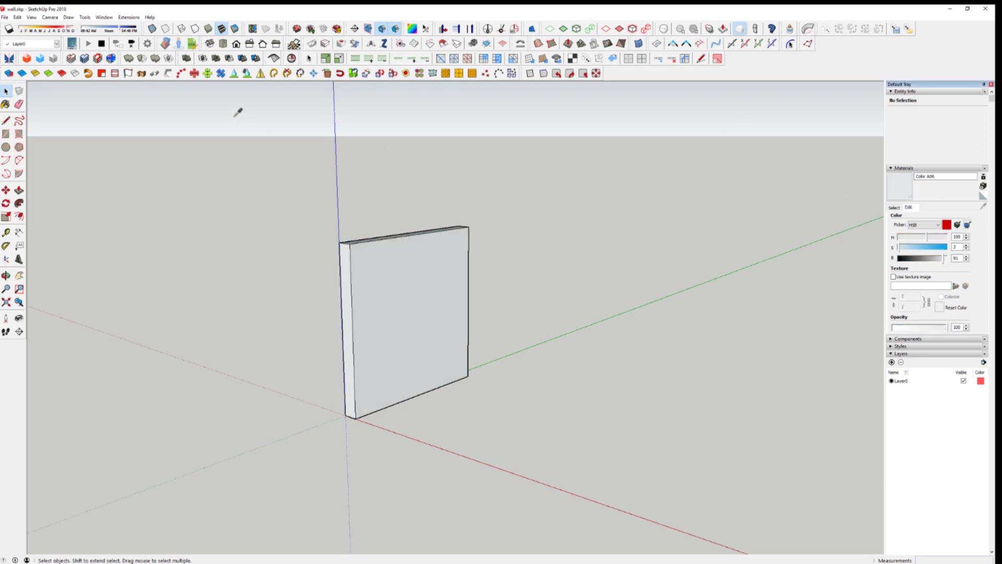
{"action": "key", "text": "ctrl+z"}
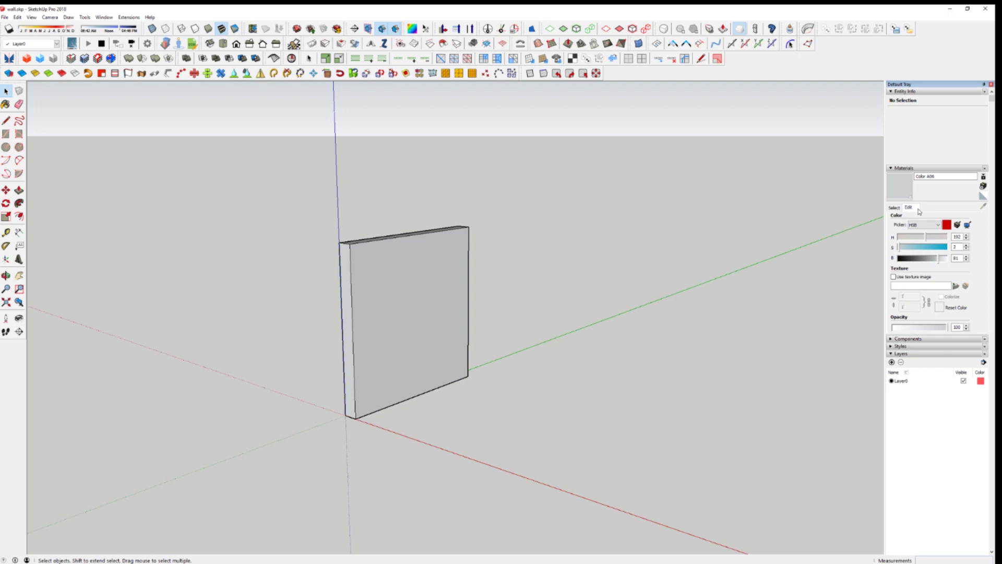
{"action": "left_click", "coordinate": [926, 246]}
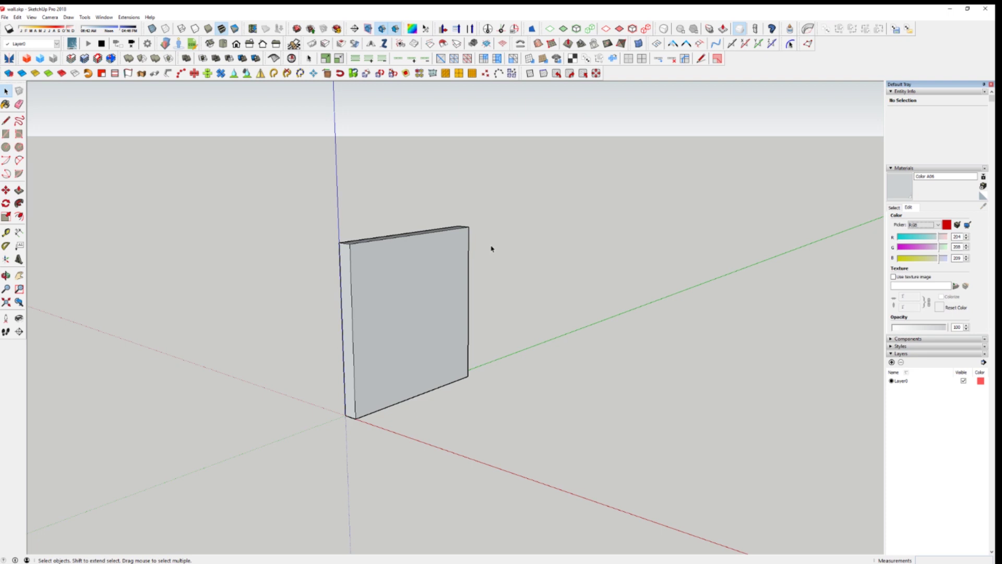
{"action": "middle_click_drag", "start_coordinate": [491, 249], "coordinate": [437, 215]}
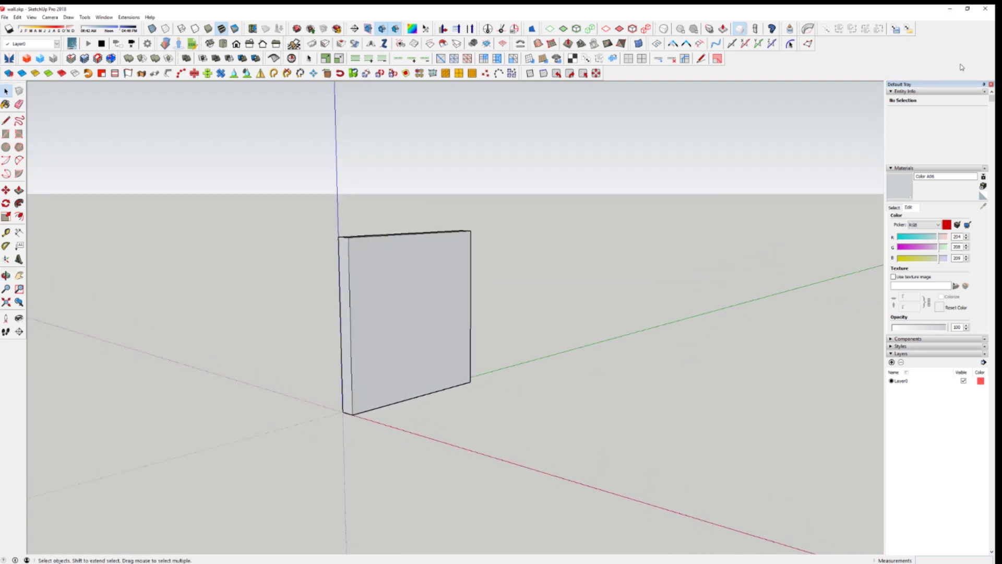
Return to Lumion, view the terrace and save the changes made to the Wagner model's materials
{"action": "left_click", "coordinate": [950, 12]}
{"action": "mouse_move", "coordinate": [320, 366]}
{"action": "right_mouse_down"}
{"action": "mouse_move", "coordinate": [365, 293]}
{"action": "mouse_move", "coordinate": [219, 161]}
{"action": "mouse_move", "coordinate": [497, 288]}
{"action": "mouse_move", "coordinate": [543, 282]}
{"action": "mouse_move", "coordinate": [705, 308]}
{"action": "mouse_move", "coordinate": [739, 254]}
{"action": "right_mouse_up"}
{"action": "key", "text": "w"}
{"action": "key", "text": "w"}
{"action": "key", "text": "s"}
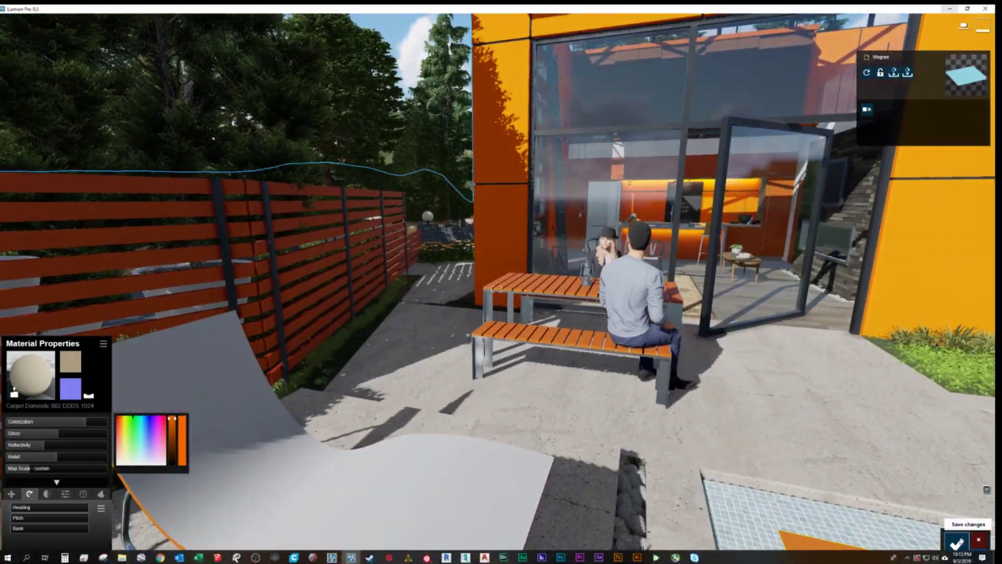
{"action": "left_click", "coordinate": [20, 508]}
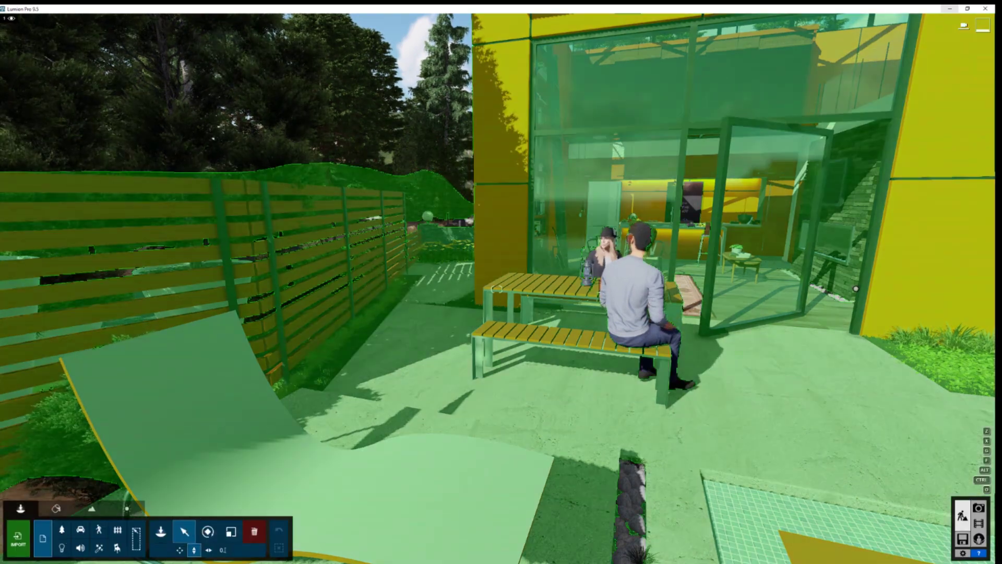
Raise the wall model vertically so it stands above the ground beside the orange facade
{"action": "key", "text": "s"}
{"action": "key", "text": "s"}
{"action": "right_click_drag", "start_coordinate": [441, 269], "coordinate": [472, 315]}
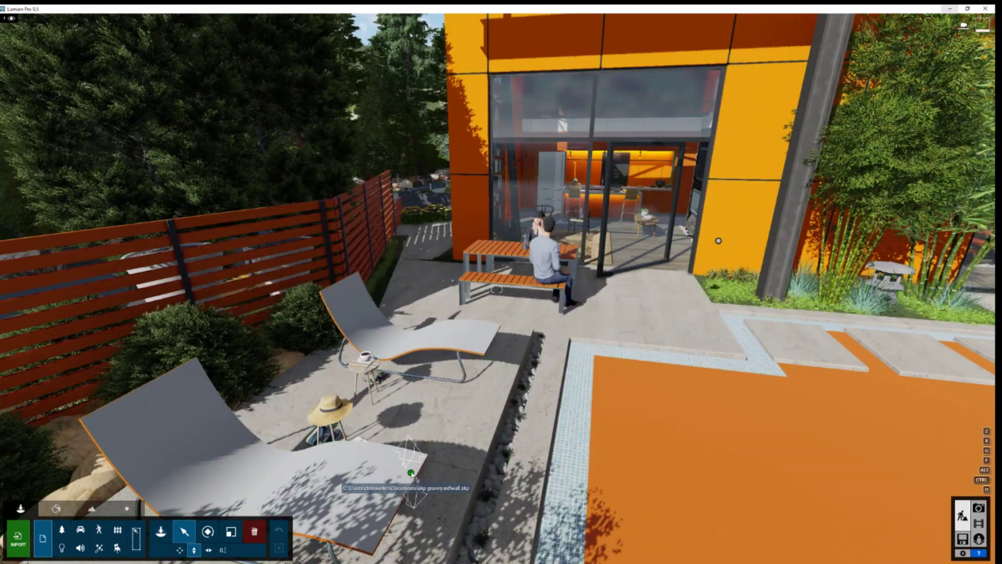
{"action": "left_click", "coordinate": [411, 473]}
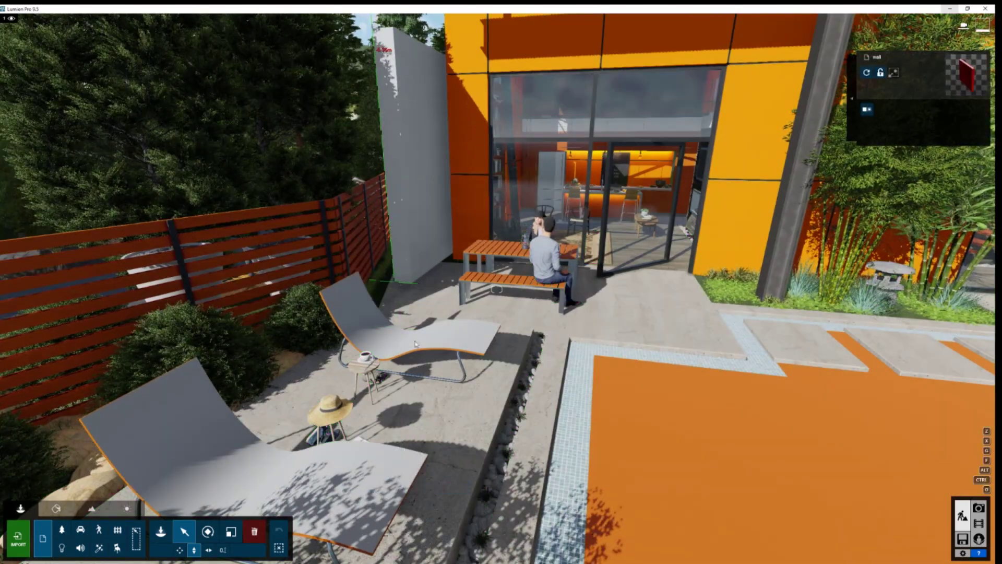
{"action": "right_click_drag", "start_coordinate": [415, 343], "coordinate": [428, 284]}
{"action": "key", "text": "w"}
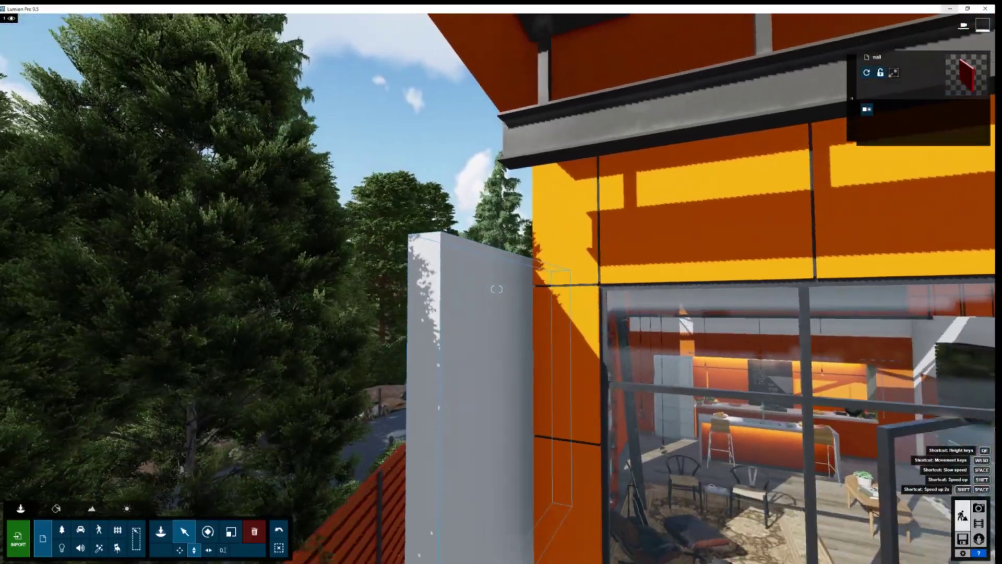
{"action": "key", "text": "s"}
{"action": "right_click_drag", "start_coordinate": [496, 288], "coordinate": [496, 301]}
Arrange the windows side by side, with Lumion on the right half of the screen and SketchUp on the left
{"action": "left_click_drag", "start_coordinate": [629, 9], "coordinate": [995, 119]}
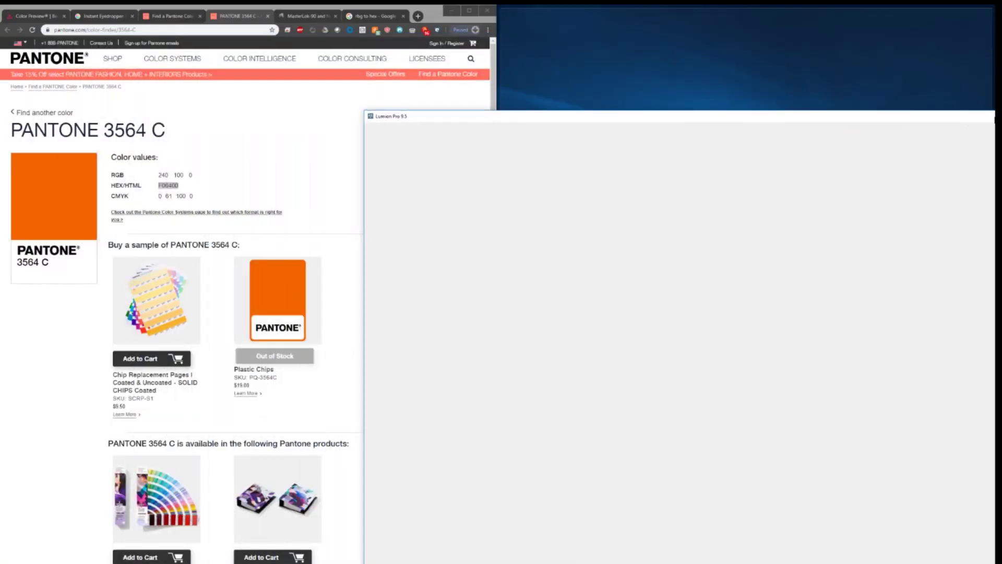
{"action": "key", "text": "super+Right"}
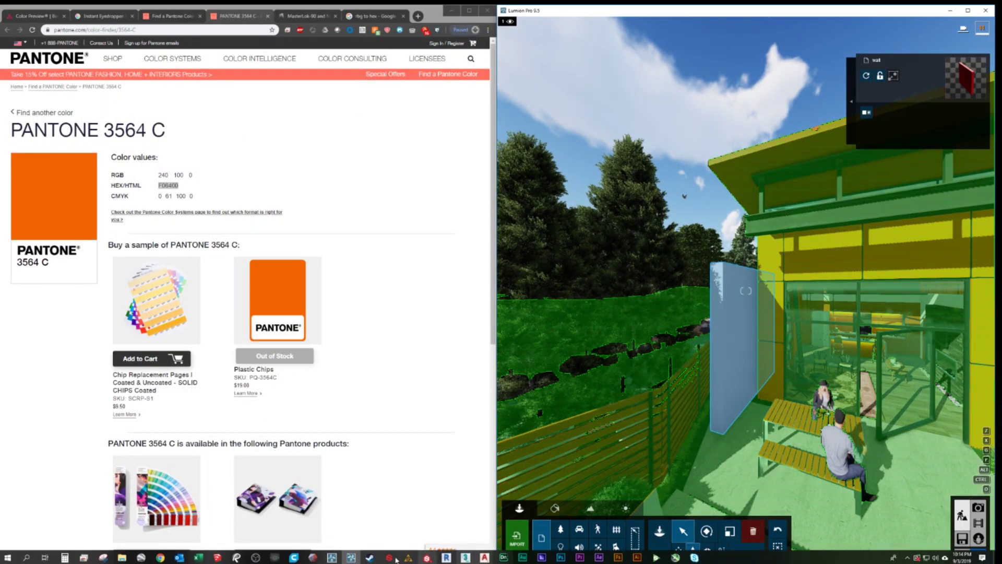
{"action": "left_click", "coordinate": [217, 558]}
{"action": "key", "text": "super+Down"}
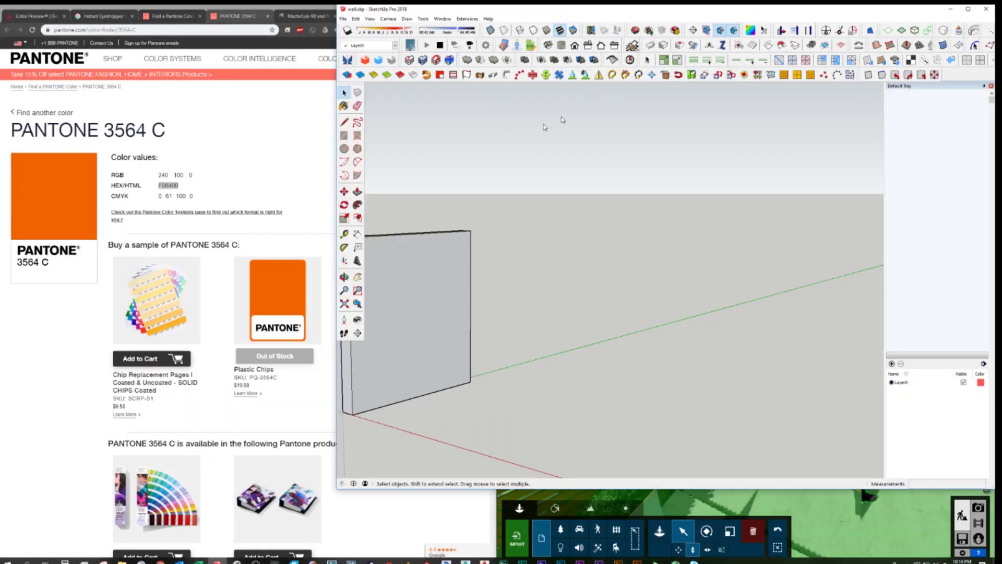
{"action": "key", "text": "super+Left"}
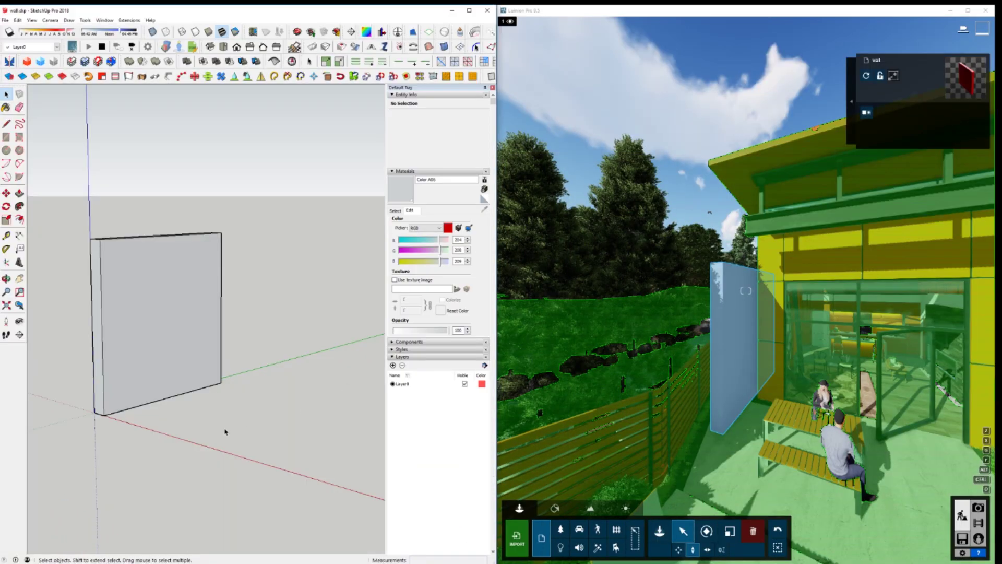
Recolour the wall turquoise in SketchUp with RGB 117, 217, 209 and open the wall's custom material choices in Lumion
{"action": "middle_click_drag", "start_coordinate": [190, 403], "coordinate": [189, 396]}
{"action": "mouse_move", "coordinate": [440, 240]}
{"action": "left_mouse_down"}
{"action": "mouse_move", "coordinate": [409, 240]}
{"action": "mouse_move", "coordinate": [421, 240]}
{"action": "left_mouse_up"}
{"action": "mouse_move", "coordinate": [439, 251]}
{"action": "left_mouse_down"}
{"action": "mouse_move", "coordinate": [399, 250]}
{"action": "mouse_move", "coordinate": [445, 251]}
{"action": "left_mouse_up"}
{"action": "left_click", "coordinate": [555, 509]}
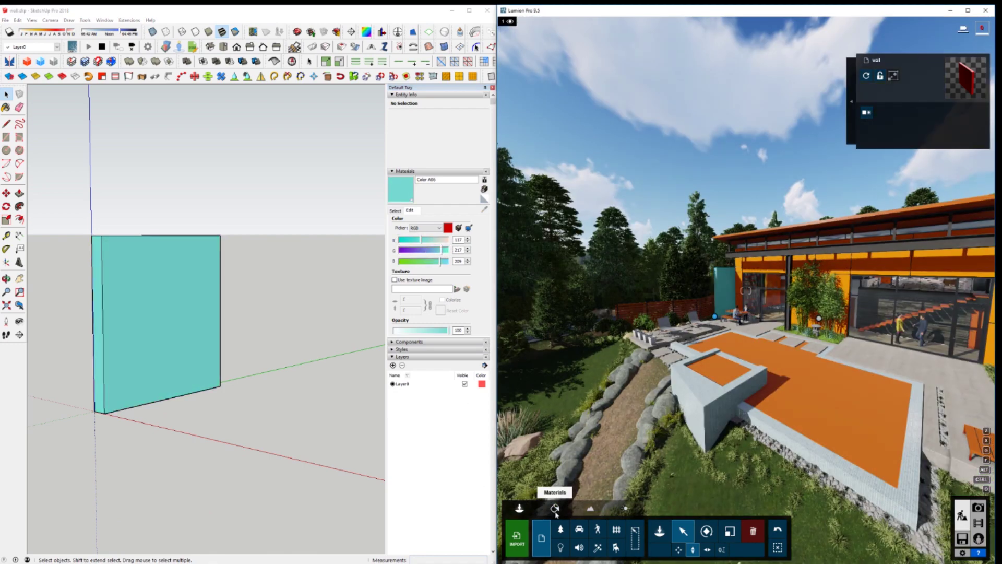
{"action": "left_click", "coordinate": [726, 292]}
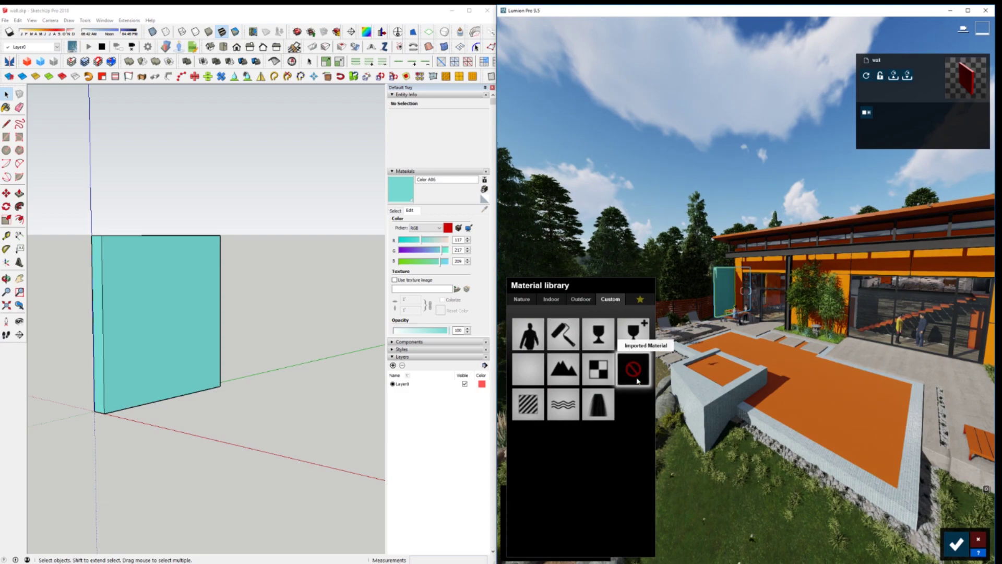
{"action": "key", "text": "w"}
{"action": "right_click_drag", "start_coordinate": [693, 311], "coordinate": [694, 334]}
{"action": "key", "text": "w"}
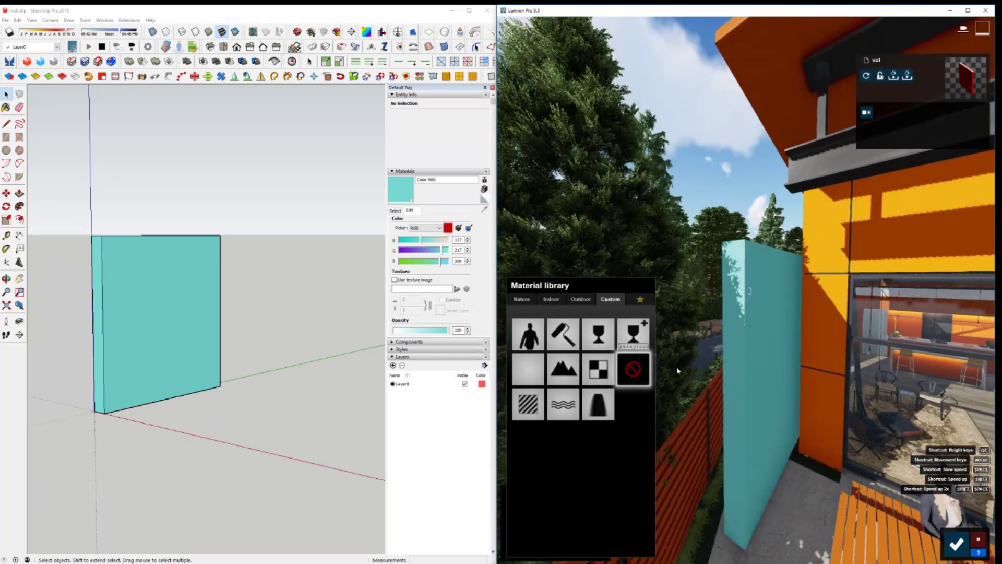
Recolour the SketchUp wall through purple, blue and magenta to pink with RGB 236, 55, 164
{"action": "left_click", "coordinate": [419, 248]}
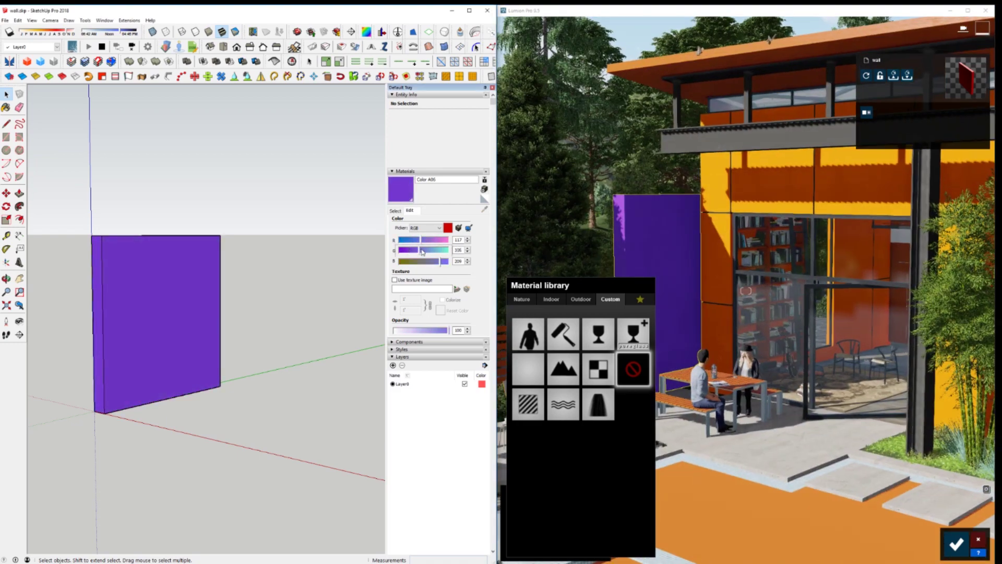
{"action": "left_click", "coordinate": [416, 241]}
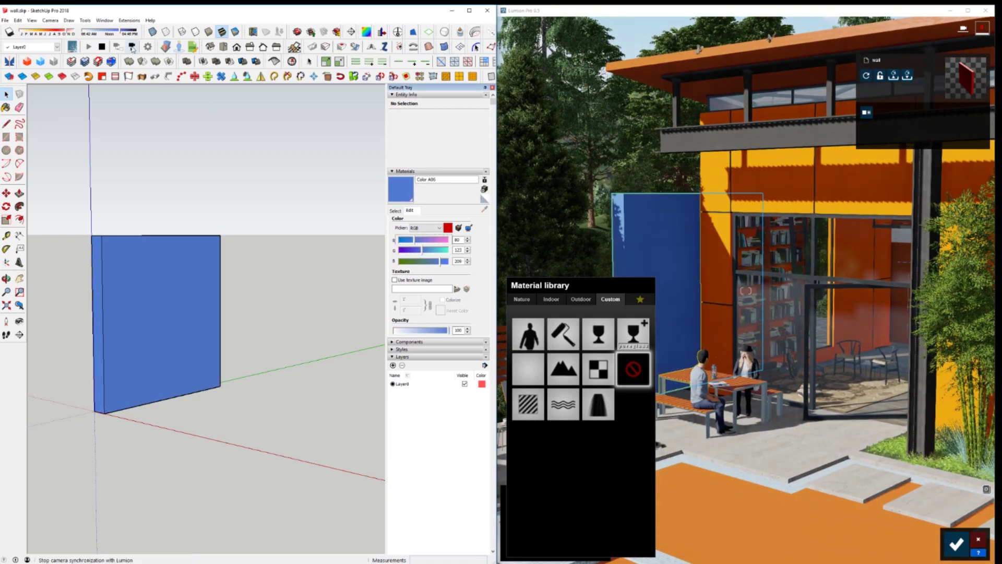
{"action": "left_click_drag", "start_coordinate": [442, 245], "coordinate": [445, 241]}
{"action": "left_click", "coordinate": [428, 250]}
{"action": "left_click", "coordinate": [410, 250]}
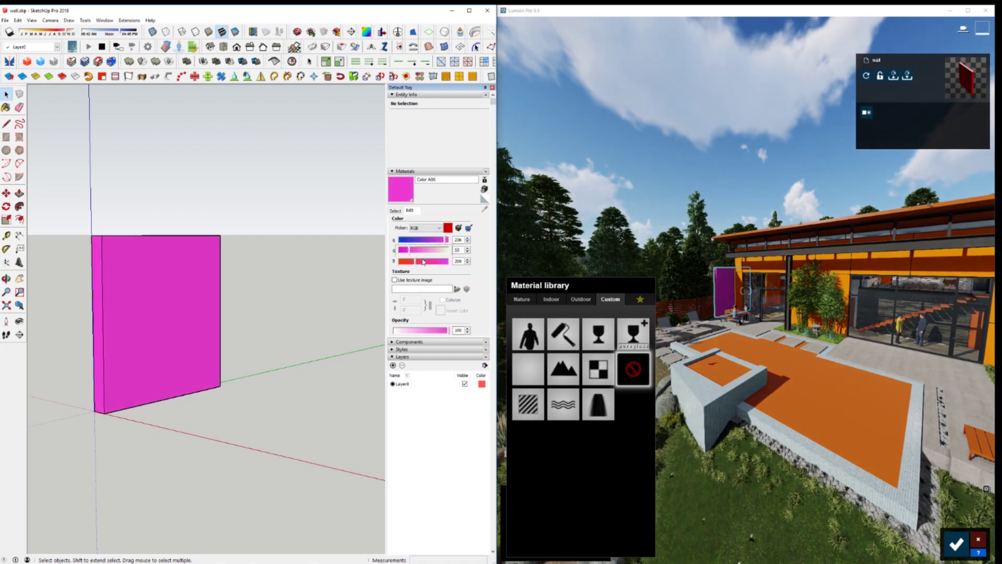
{"action": "left_click", "coordinate": [432, 261]}
Change the pink wall's Lumion material from Imported Material to the custom Standard type
{"action": "key", "text": "w"}
{"action": "right_click_drag", "start_coordinate": [781, 334], "coordinate": [739, 291]}
{"action": "key", "text": "w"}
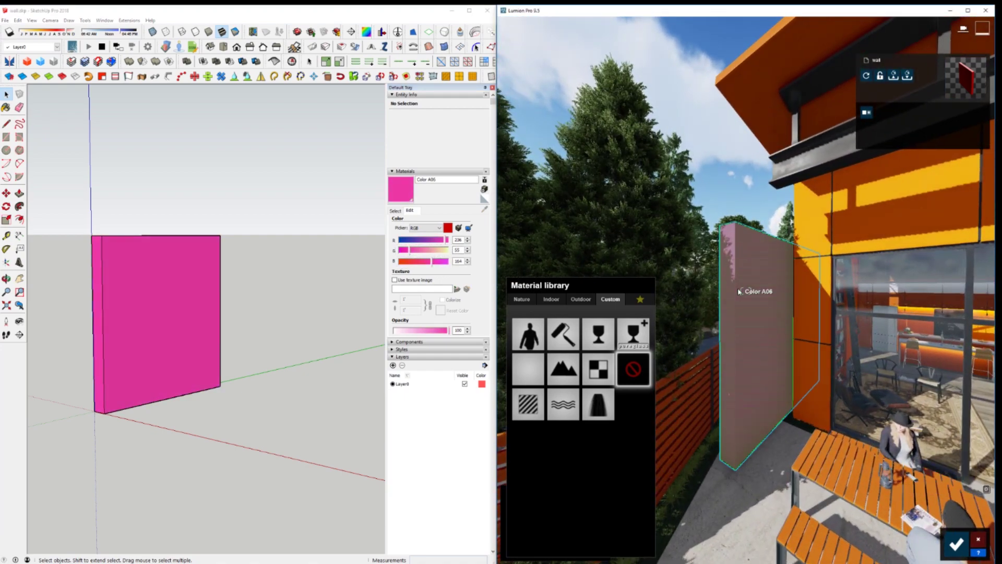
{"action": "left_click", "coordinate": [739, 291]}
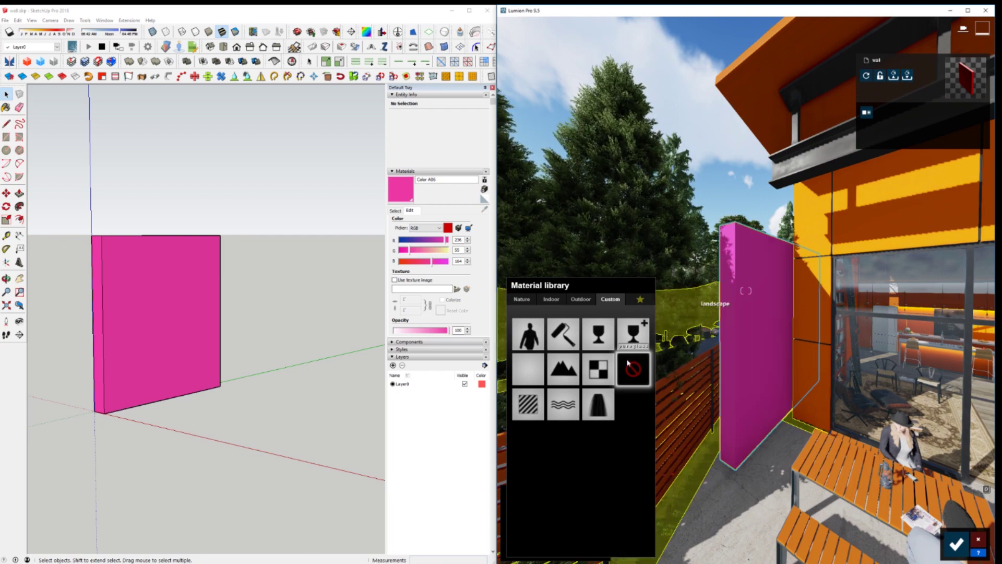
{"action": "left_click", "coordinate": [528, 405]}
Raise the Standard material's colorization to maximum and inspect the wall's colour from close up
{"action": "key", "text": "w"}
{"action": "right_click_drag", "start_coordinate": [629, 376], "coordinate": [637, 401]}
{"action": "left_click_drag", "start_coordinate": [543, 423], "coordinate": [601, 423]}
{"action": "key", "text": "w"}
{"action": "right_click_drag", "start_coordinate": [786, 332], "coordinate": [796, 308]}
{"action": "key", "text": "s"}
{"action": "key", "text": "s"}
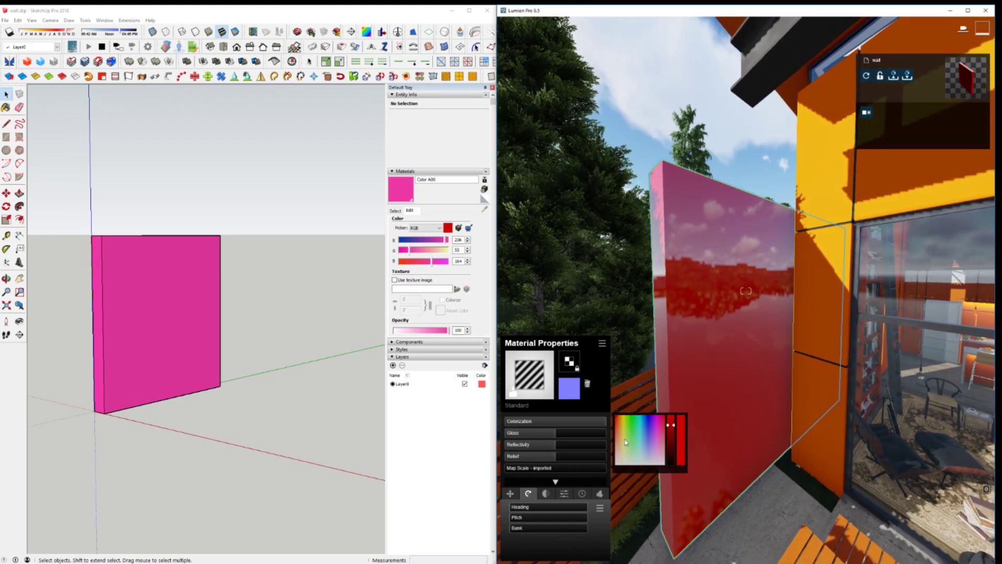
Recolour the SketchUp wall muted blue and switch its Lumion material back to Imported Material
{"action": "left_click", "coordinate": [424, 253]}
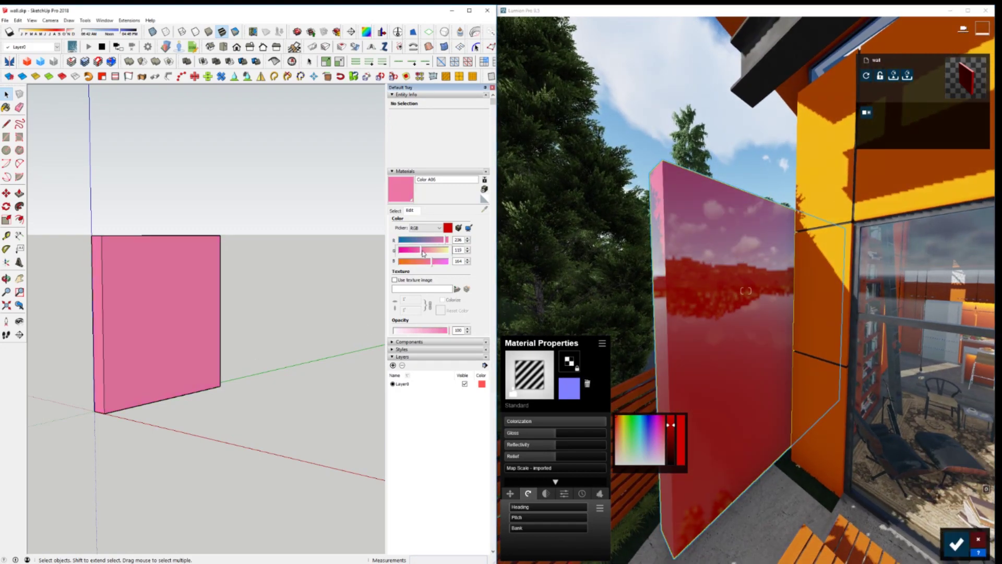
{"action": "left_click_drag", "start_coordinate": [427, 243], "coordinate": [415, 240]}
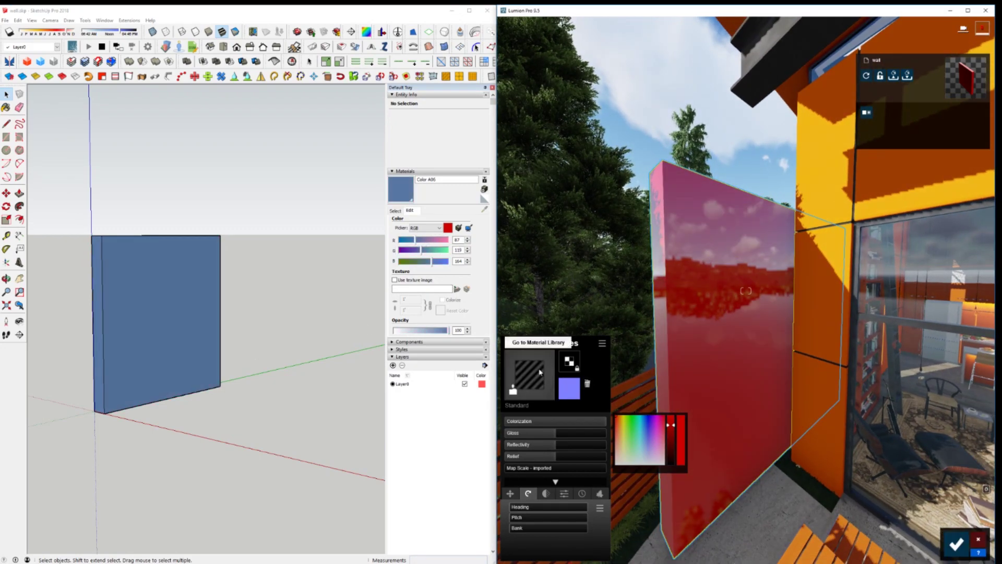
{"action": "left_click", "coordinate": [529, 375]}
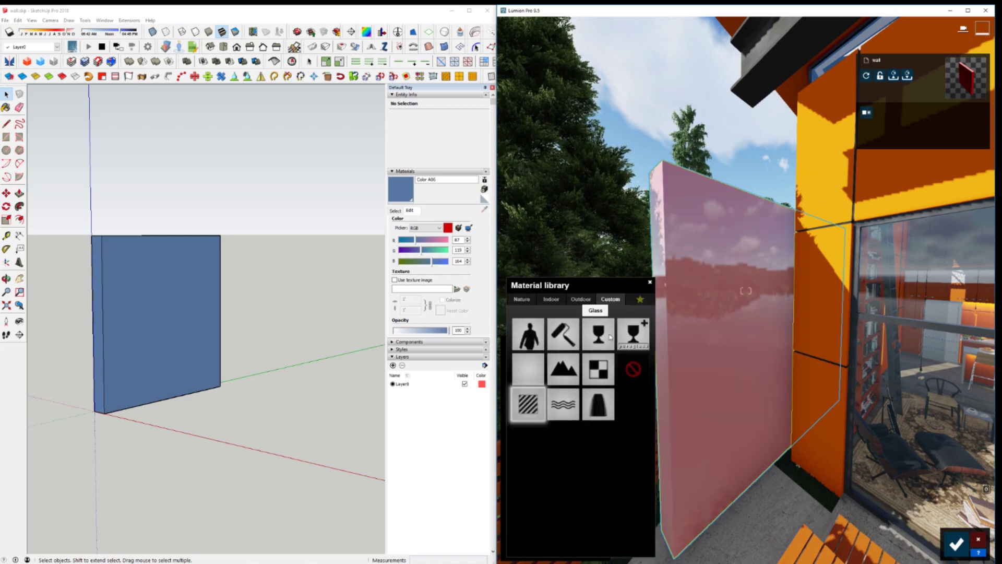
{"action": "left_click", "coordinate": [635, 371]}
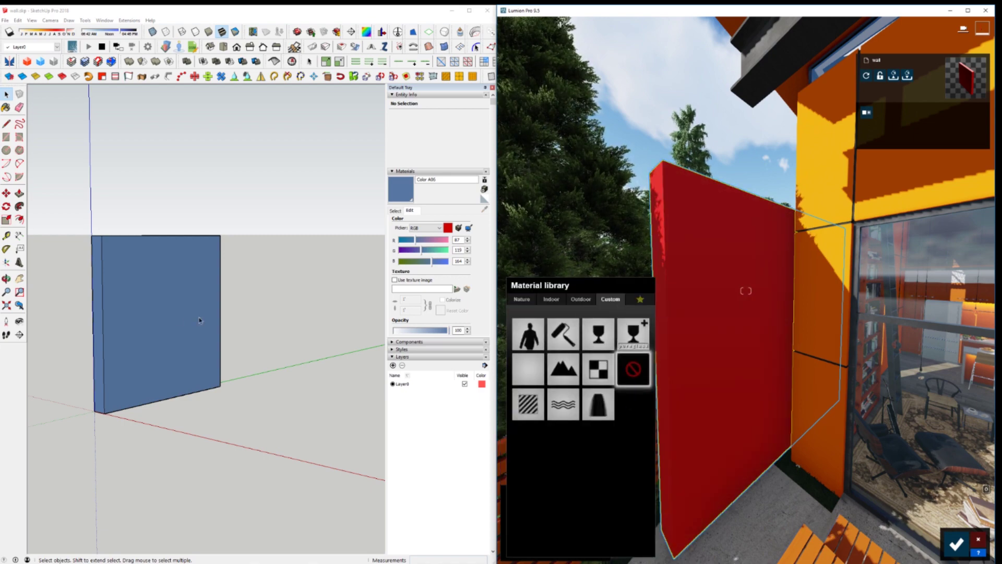
Restart the live synchronization from SketchUp and inspect the blue wall up close in Lumion
{"action": "middle_click_drag", "start_coordinate": [197, 320], "coordinate": [177, 325]}
{"action": "left_click", "coordinate": [90, 47]}
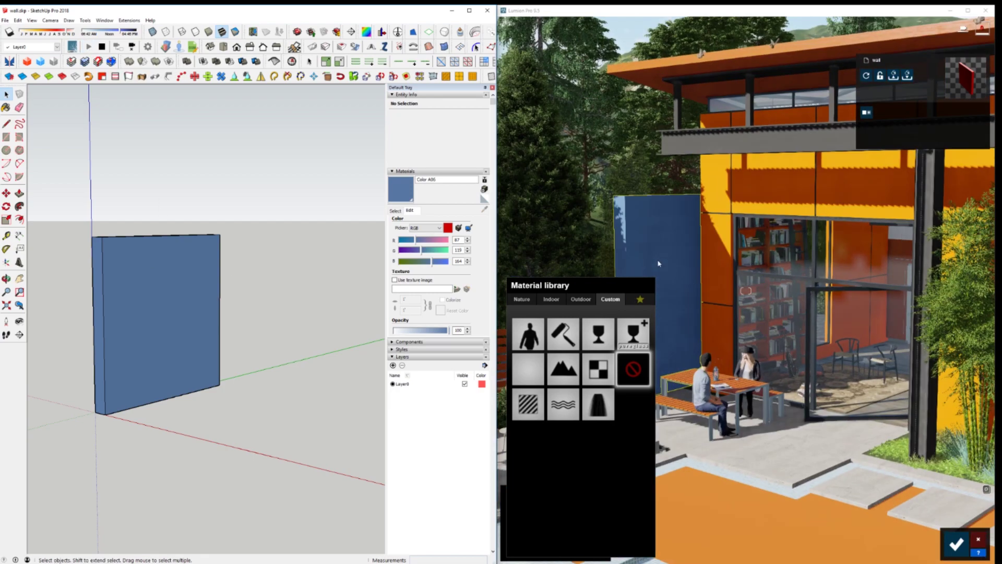
{"action": "left_click", "coordinate": [658, 263]}
{"action": "key", "text": "w"}
{"action": "right_click_drag", "start_coordinate": [658, 264], "coordinate": [699, 263]}
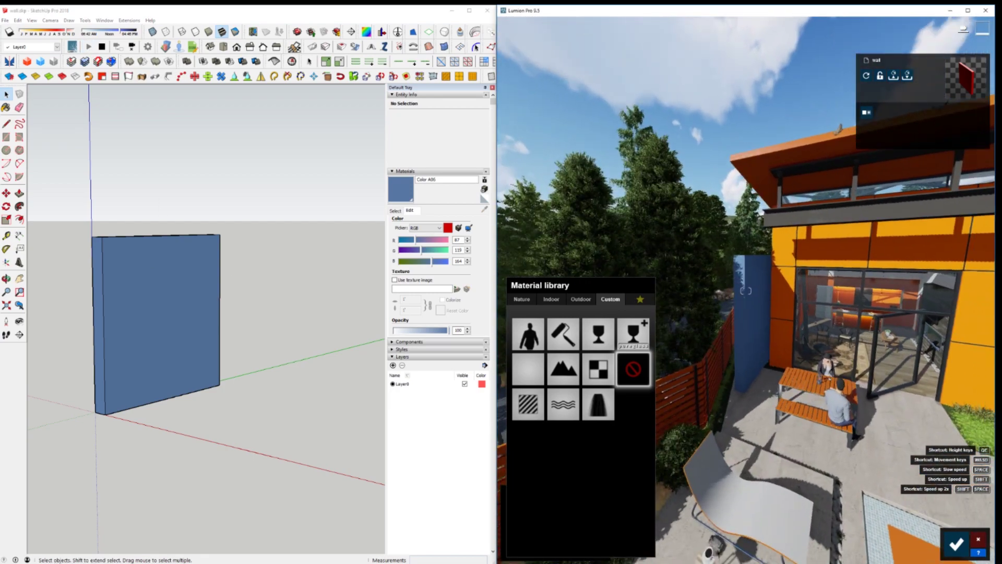
{"action": "key", "text": "w"}
{"action": "right_click_drag", "start_coordinate": [759, 255], "coordinate": [774, 273]}
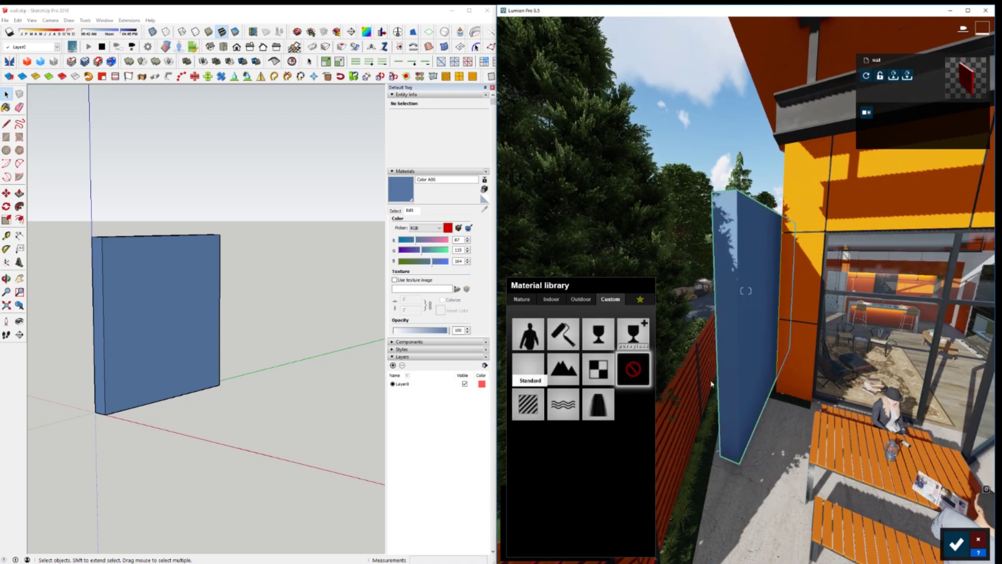
{"action": "right_click_drag", "start_coordinate": [694, 334], "coordinate": [474, 452]}
{"action": "key", "text": "w"}
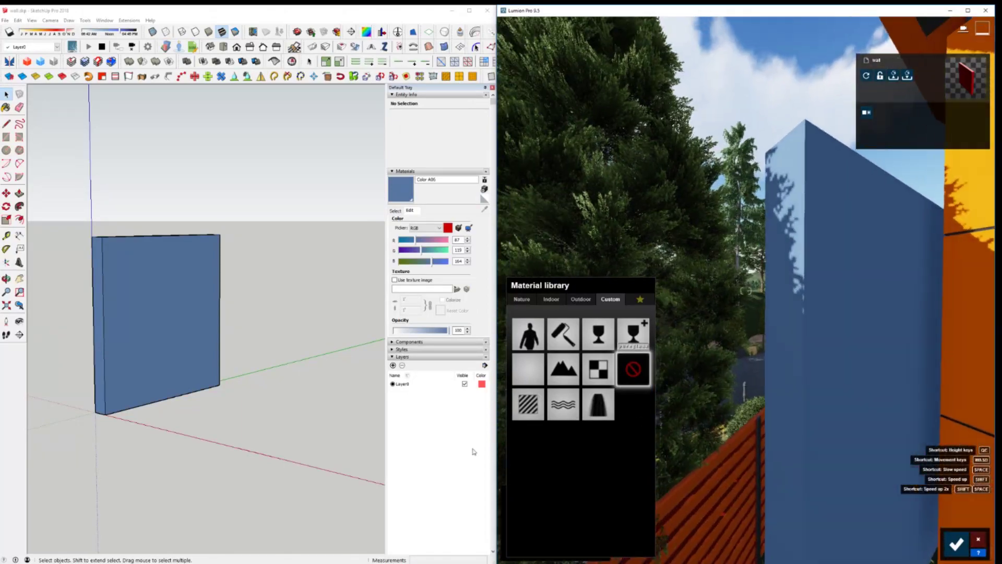
Change the blue wall's Lumion material to the custom Standard type and slightly lower its colorization
{"action": "left_click", "coordinate": [529, 405]}
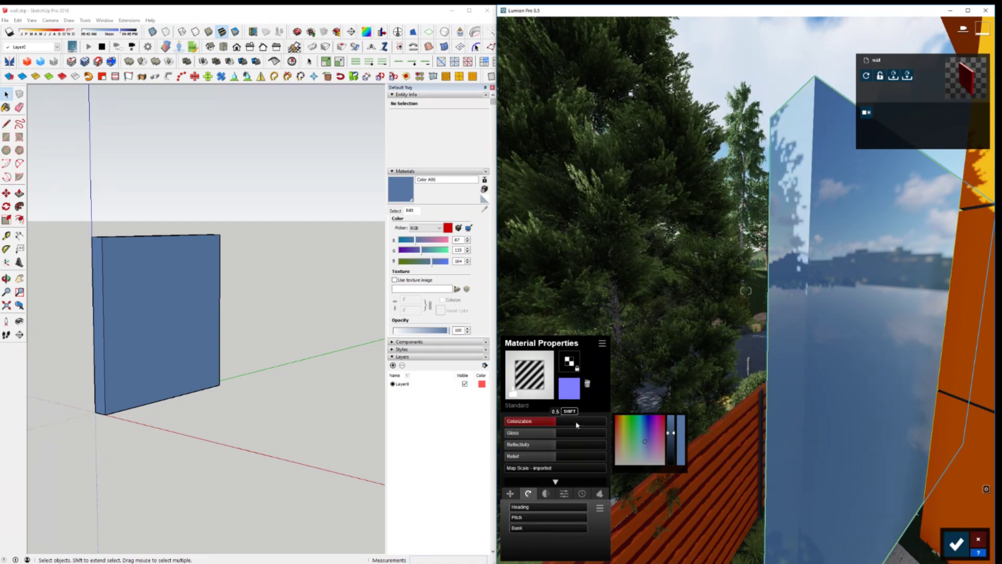
{"action": "left_click_drag", "start_coordinate": [577, 423], "coordinate": [543, 430]}
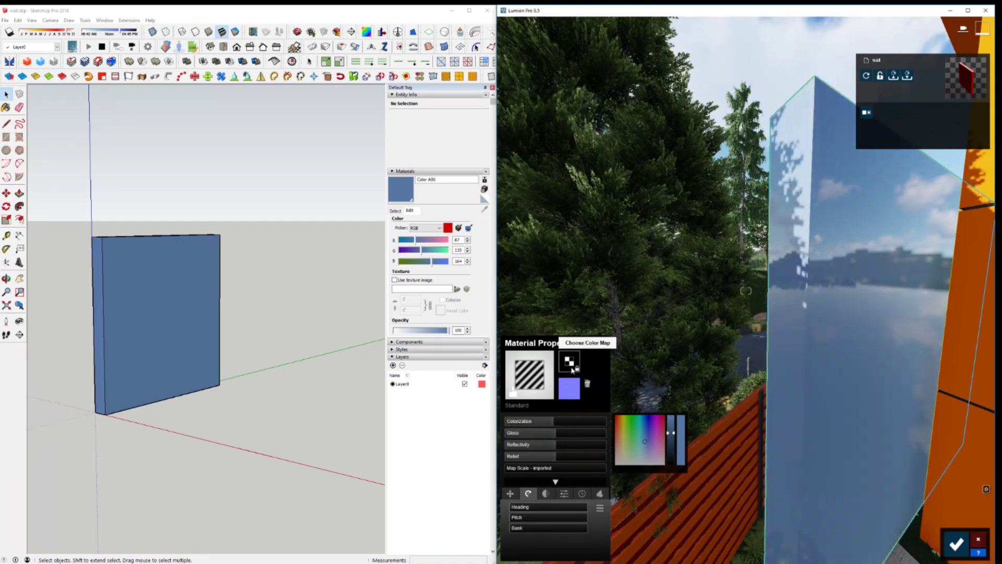
Load blend 2_baseColor.png from Substance MASTER's Alchemist Custom Materials, Stone, Blend 2 folder as the wall's colour map
{"action": "left_click", "coordinate": [555, 400]}
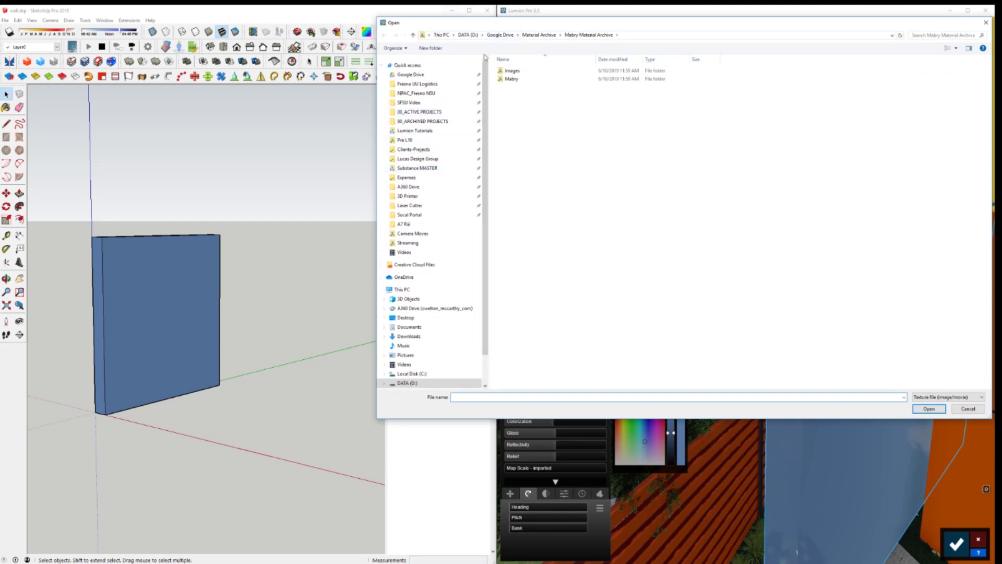
{"action": "left_click", "coordinate": [432, 168]}
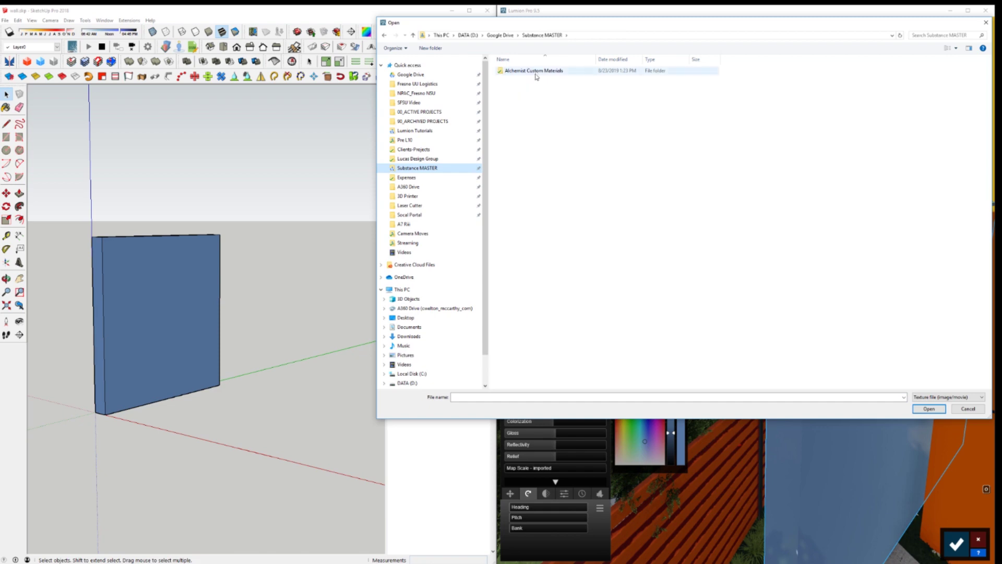
{"action": "left_click", "coordinate": [533, 72]}
{"action": "double_click", "coordinate": [536, 70]}
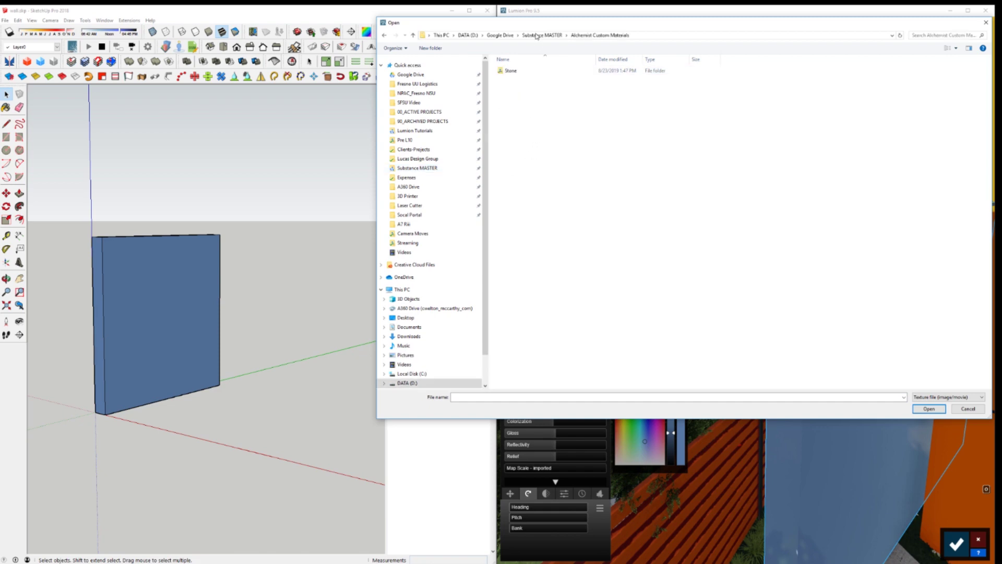
{"action": "double_click", "coordinate": [519, 73]}
{"action": "double_click", "coordinate": [519, 73]}
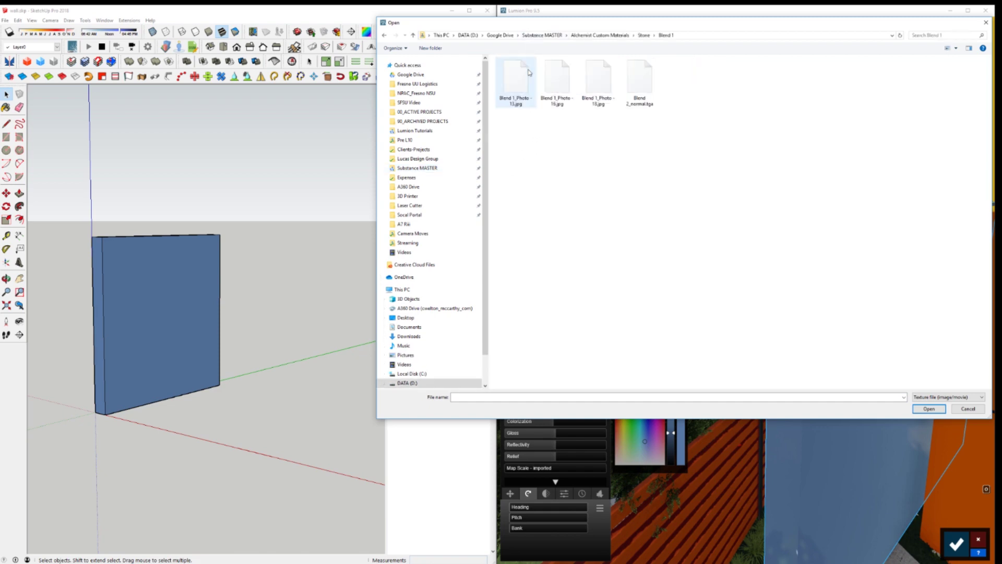
{"action": "left_click", "coordinate": [643, 35]}
{"action": "double_click", "coordinate": [546, 80]}
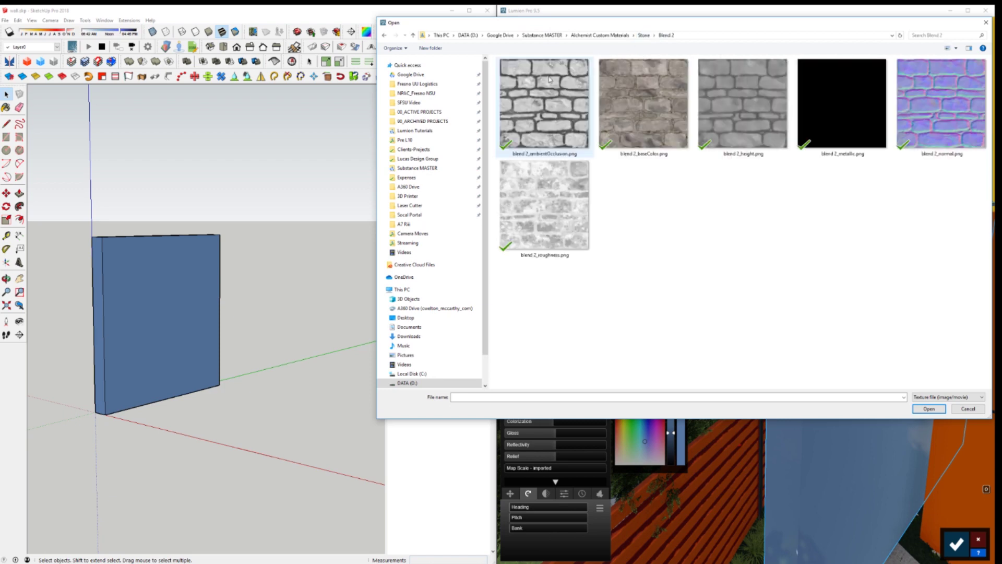
{"action": "left_click", "coordinate": [642, 117]}
{"action": "left_click", "coordinate": [929, 409]}
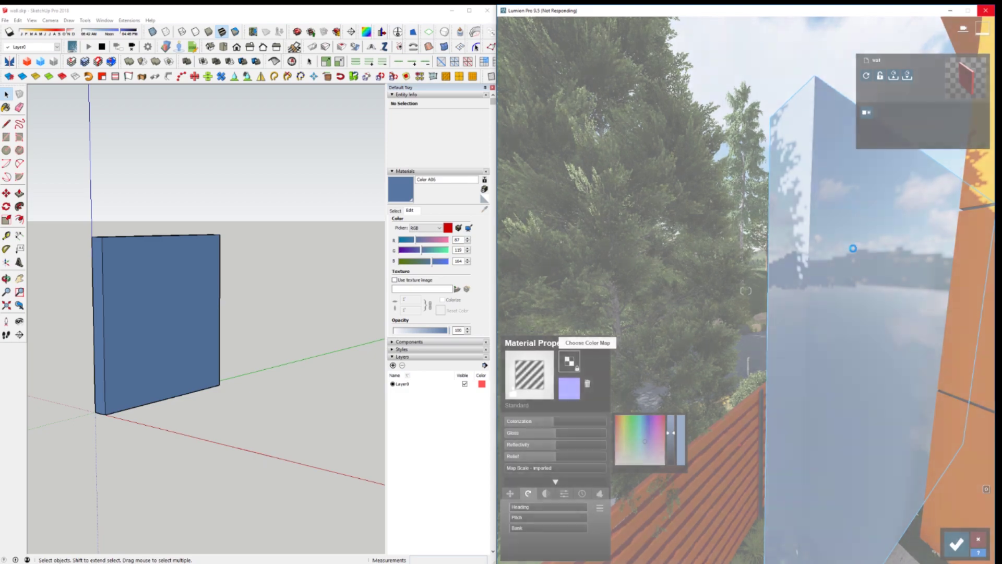
Set the wall texture's map scale to about 0.6, raise its colorization and reduce its reflectivity to minimum
{"action": "key", "text": "d"}
{"action": "key", "text": "w"}
{"action": "right_click_drag", "start_coordinate": [735, 255], "coordinate": [626, 225]}
{"action": "key", "text": "w"}
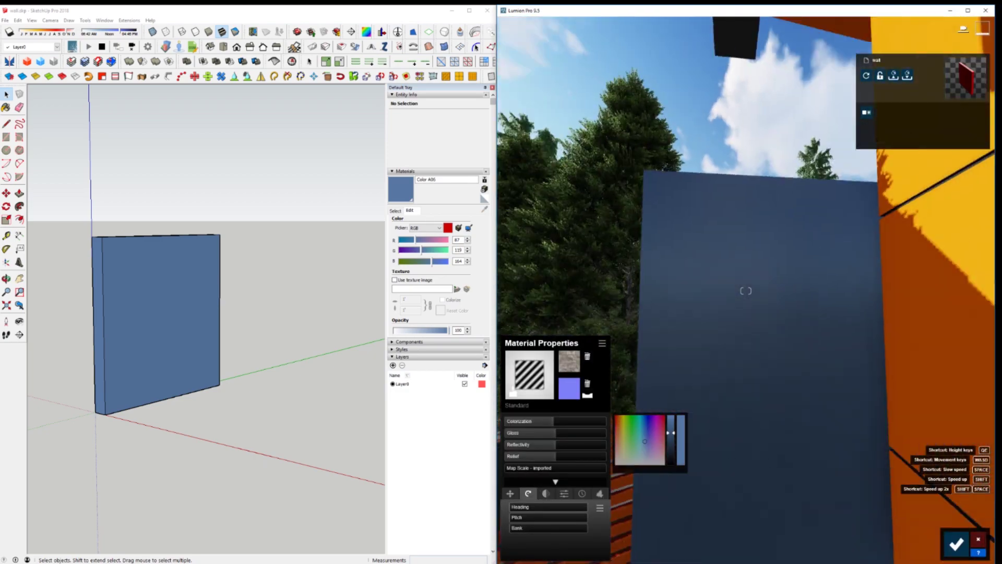
{"action": "left_click_drag", "start_coordinate": [537, 469], "coordinate": [530, 474]}
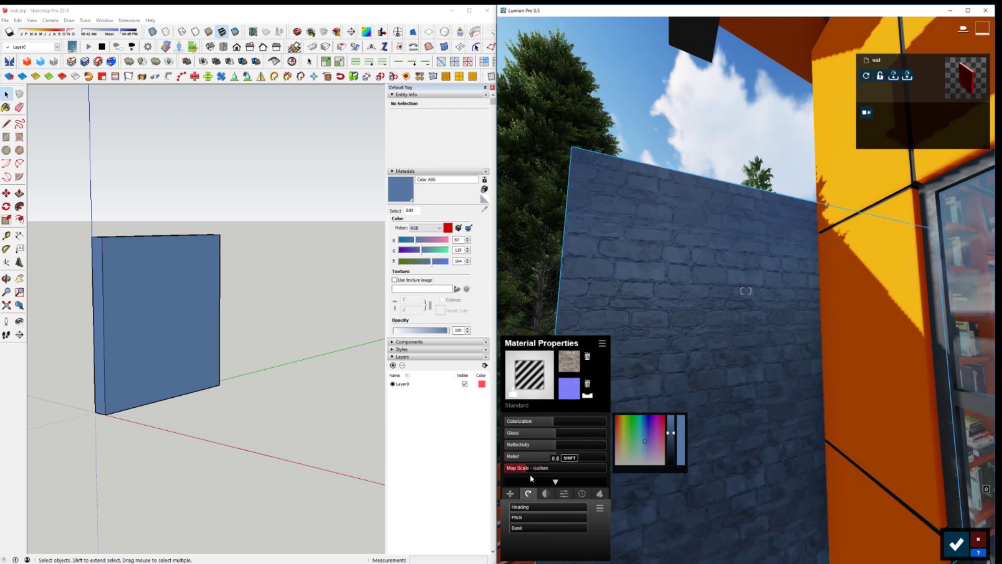
{"action": "mouse_move", "coordinate": [550, 424]}
{"action": "left_mouse_down"}
{"action": "mouse_move", "coordinate": [477, 431]}
{"action": "mouse_move", "coordinate": [554, 432]}
{"action": "mouse_move", "coordinate": [509, 433]}
{"action": "mouse_move", "coordinate": [502, 444]}
{"action": "mouse_move", "coordinate": [551, 428]}
{"action": "mouse_move", "coordinate": [514, 429]}
{"action": "mouse_move", "coordinate": [558, 434]}
{"action": "left_mouse_up"}
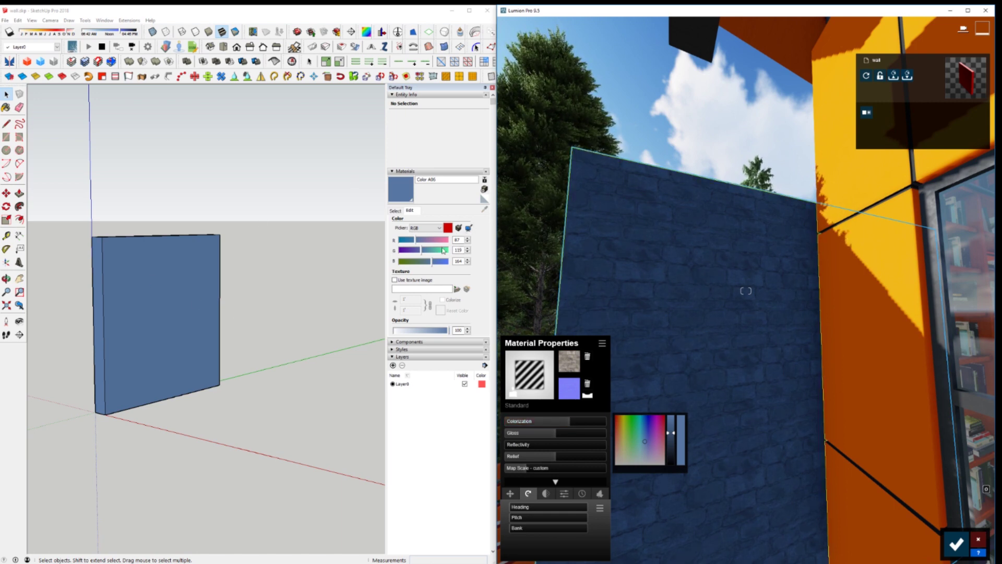
Switch the SketchUp wall material's colour picker from RGB to HLS
{"action": "left_click", "coordinate": [439, 228]}
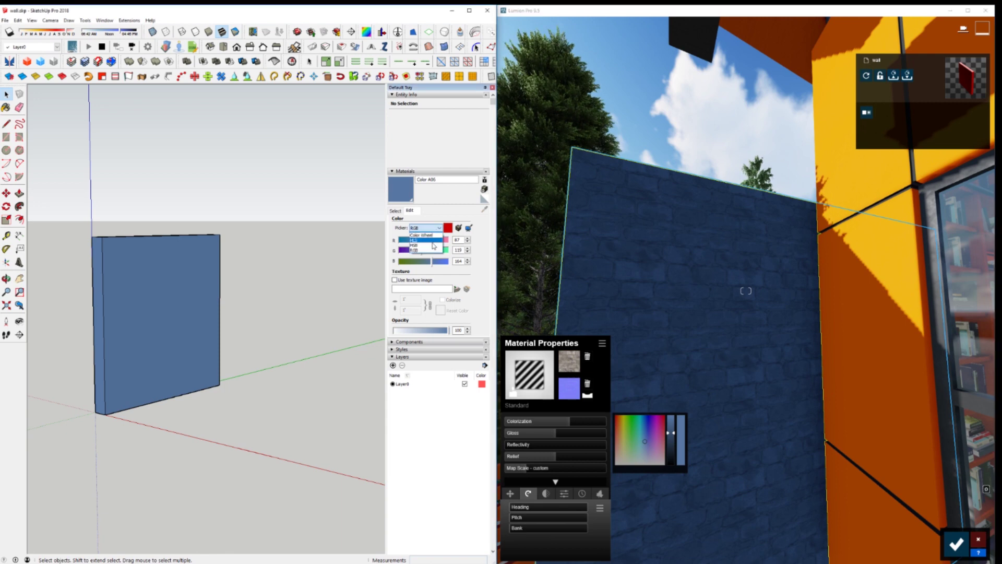
{"action": "left_click", "coordinate": [434, 247]}
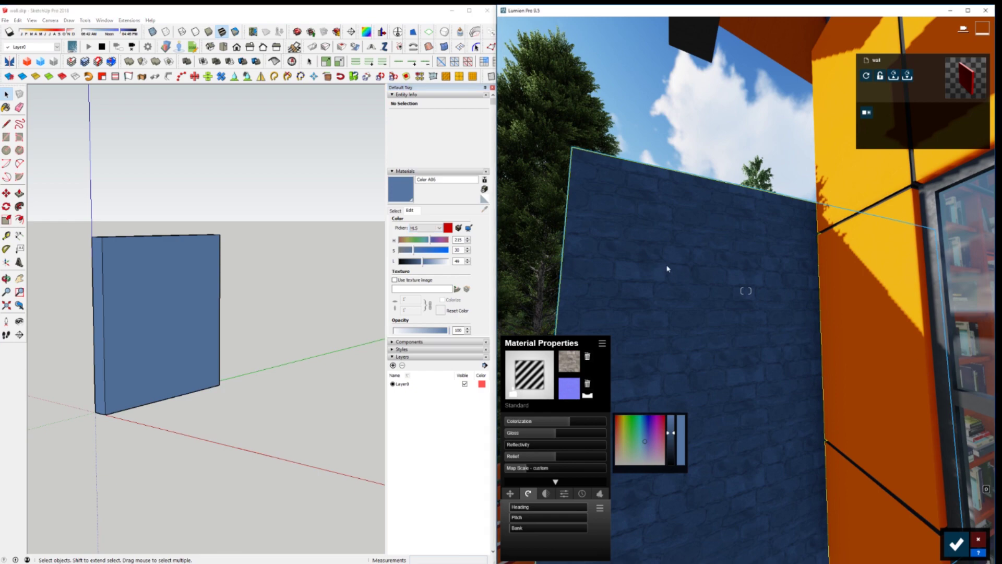
Examine the textured blue wall alongside the orange building facade in Lumion from several distances and angles
{"action": "mouse_move", "coordinate": [678, 268]}
{"action": "right_mouse_down"}
{"action": "mouse_move", "coordinate": [535, 220]}
{"action": "mouse_move", "coordinate": [660, 269]}
{"action": "right_mouse_up"}
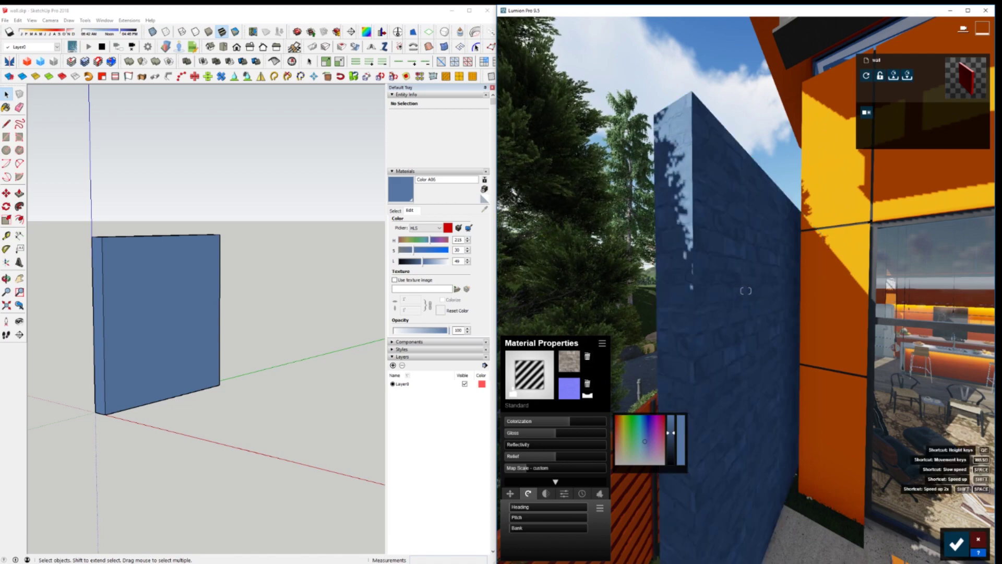
{"action": "right_click_drag", "start_coordinate": [746, 290], "coordinate": [840, 355]}
{"action": "right_click_drag", "start_coordinate": [746, 290], "coordinate": [746, 290]}
{"action": "key", "text": "w"}
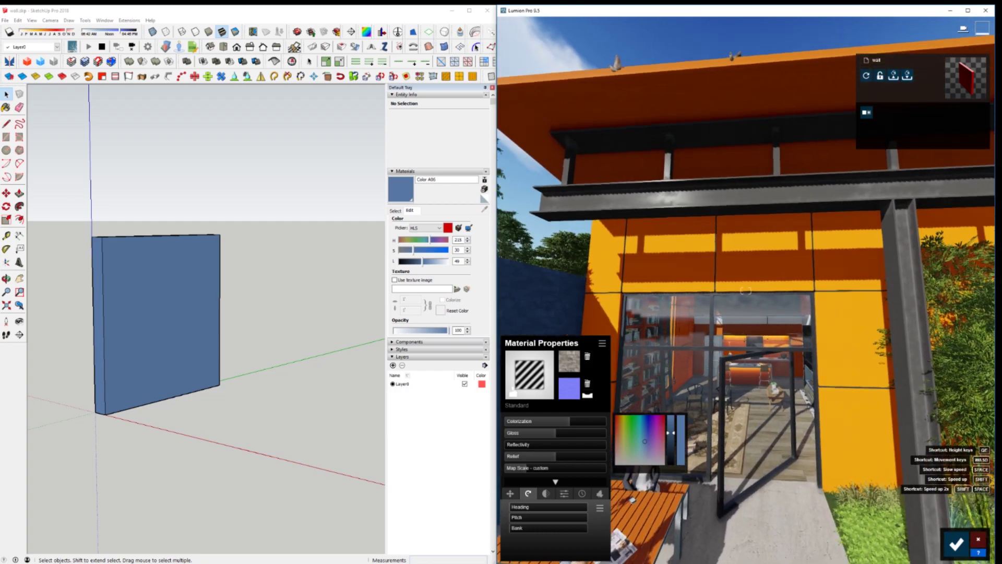
{"action": "key", "text": "s"}
{"action": "right_click_drag", "start_coordinate": [762, 284], "coordinate": [746, 290]}
{"action": "key", "text": "s"}
{"action": "key", "text": "w"}
{"action": "key", "text": "d"}
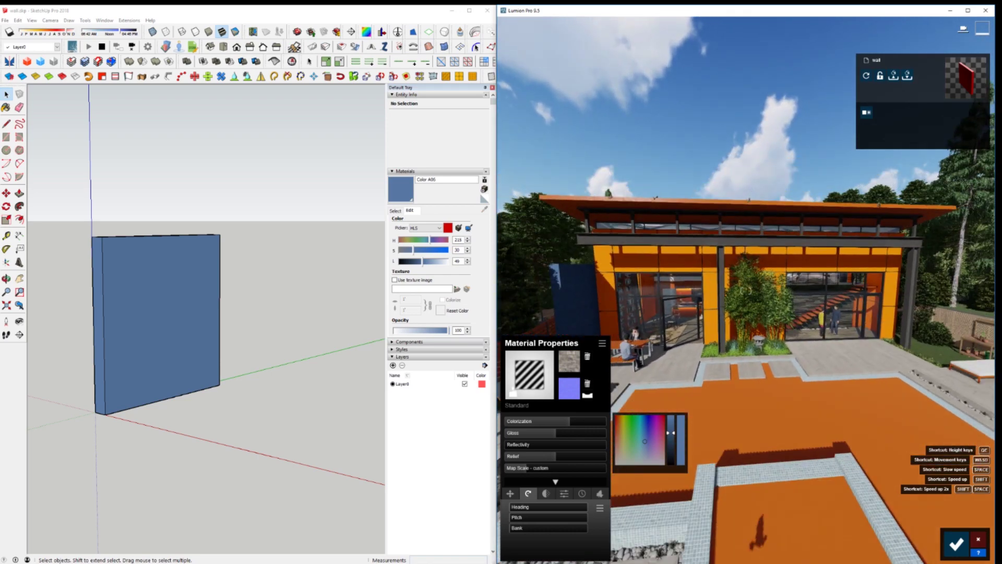
{"action": "key", "text": "w"}
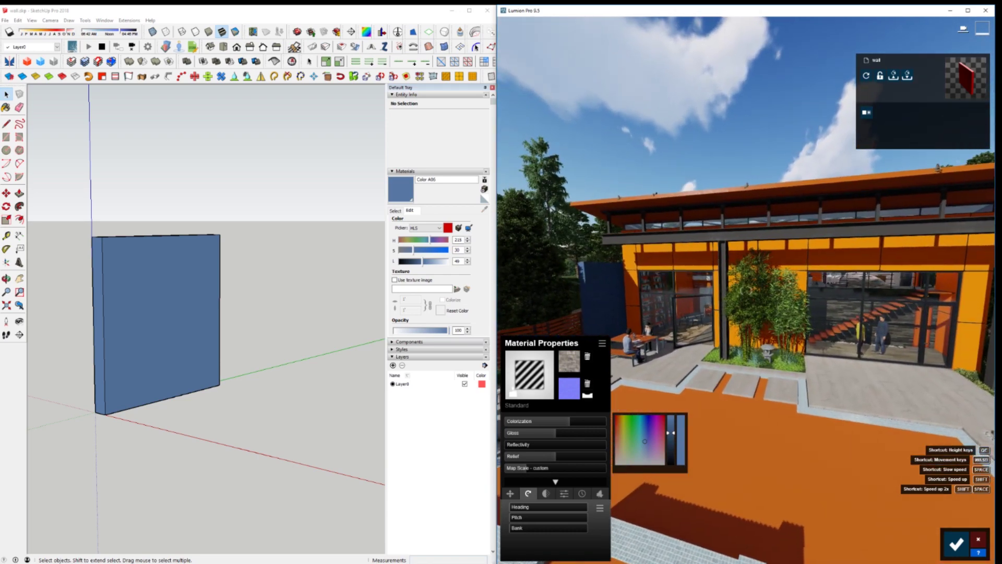
{"action": "key", "text": "w"}
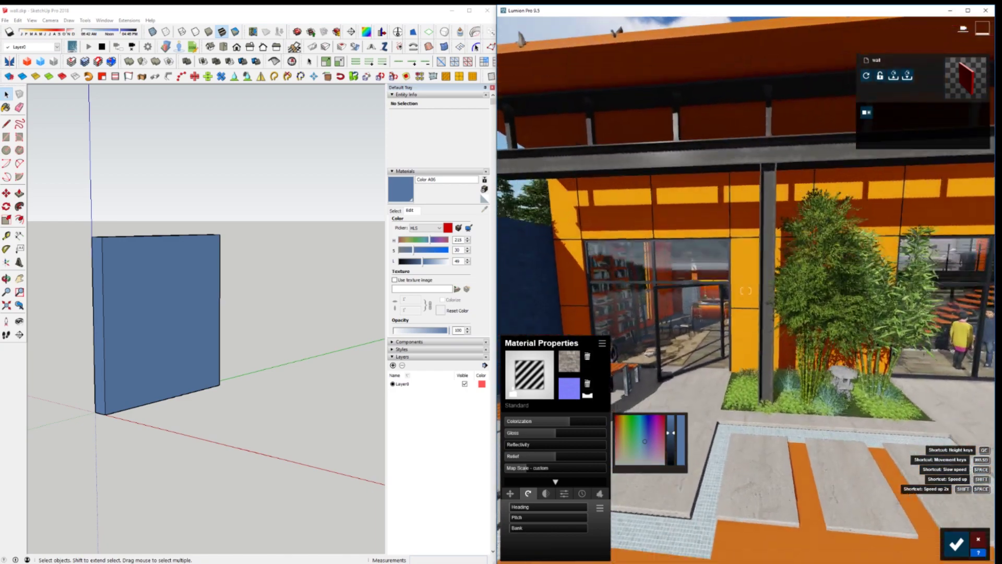
{"action": "key", "text": "s"}
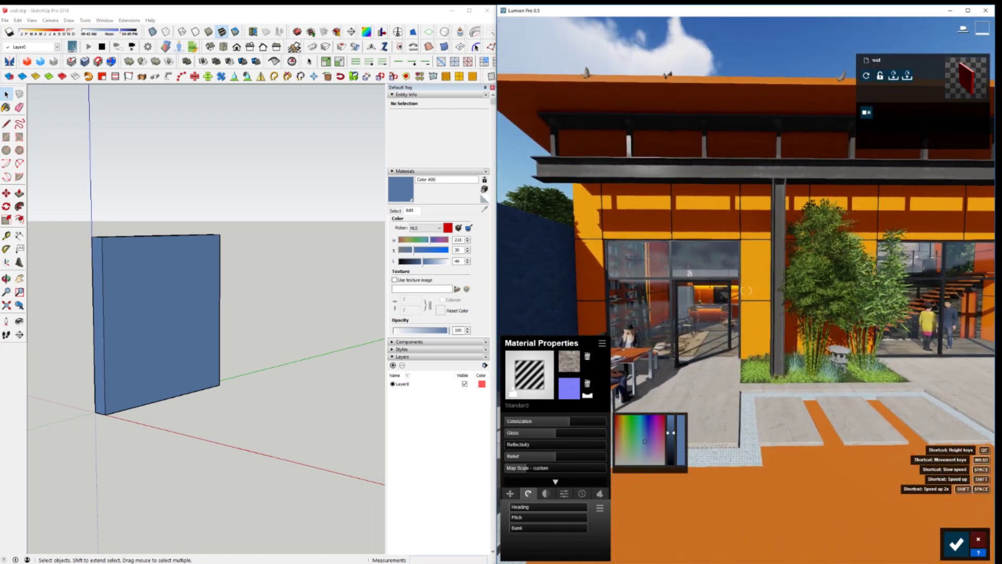
{"action": "key", "text": "w"}
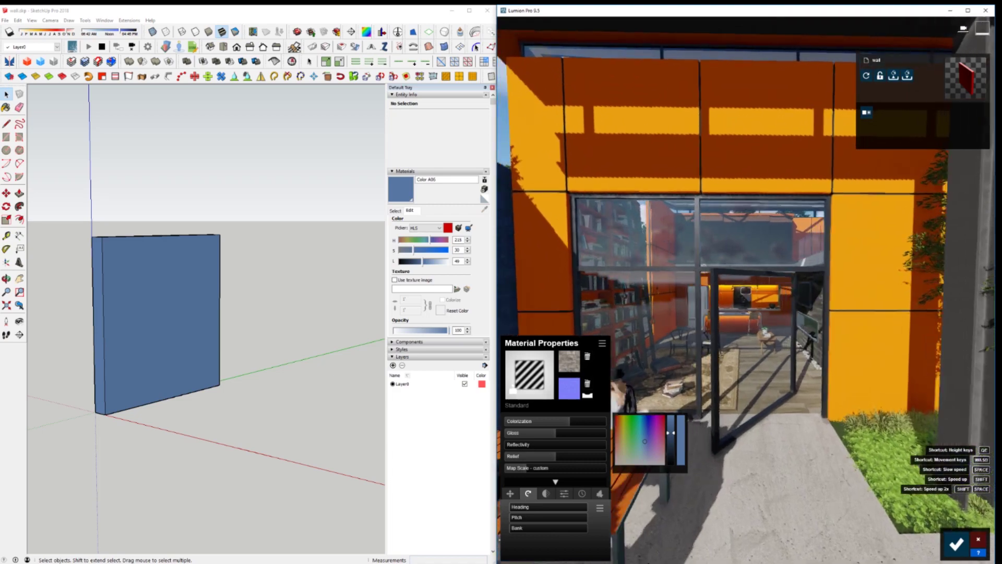
{"action": "key", "text": "s"}
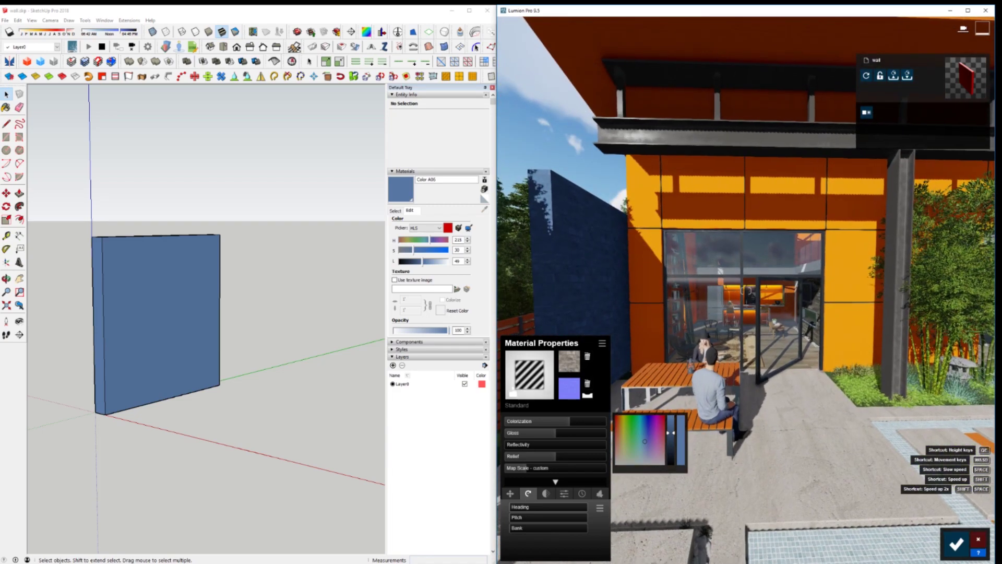
{"action": "key", "text": "w"}
{"action": "right_click_drag", "start_coordinate": [746, 291], "coordinate": [804, 290]}
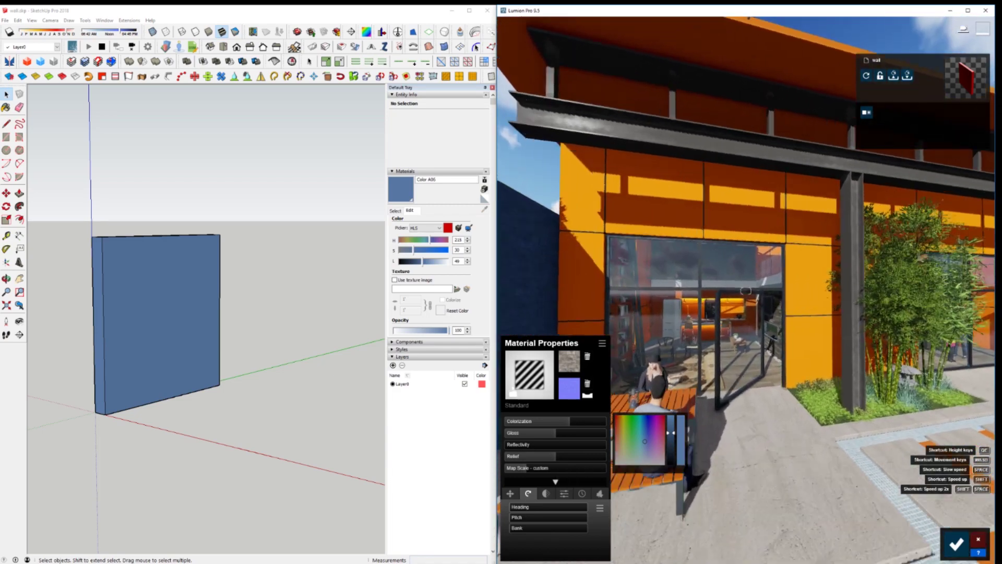
{"action": "key", "text": "w"}
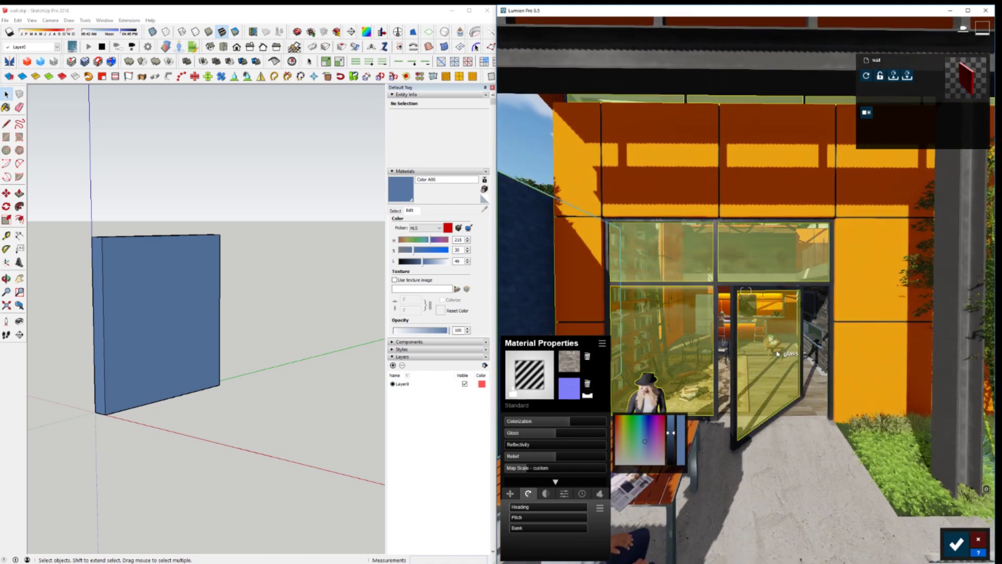